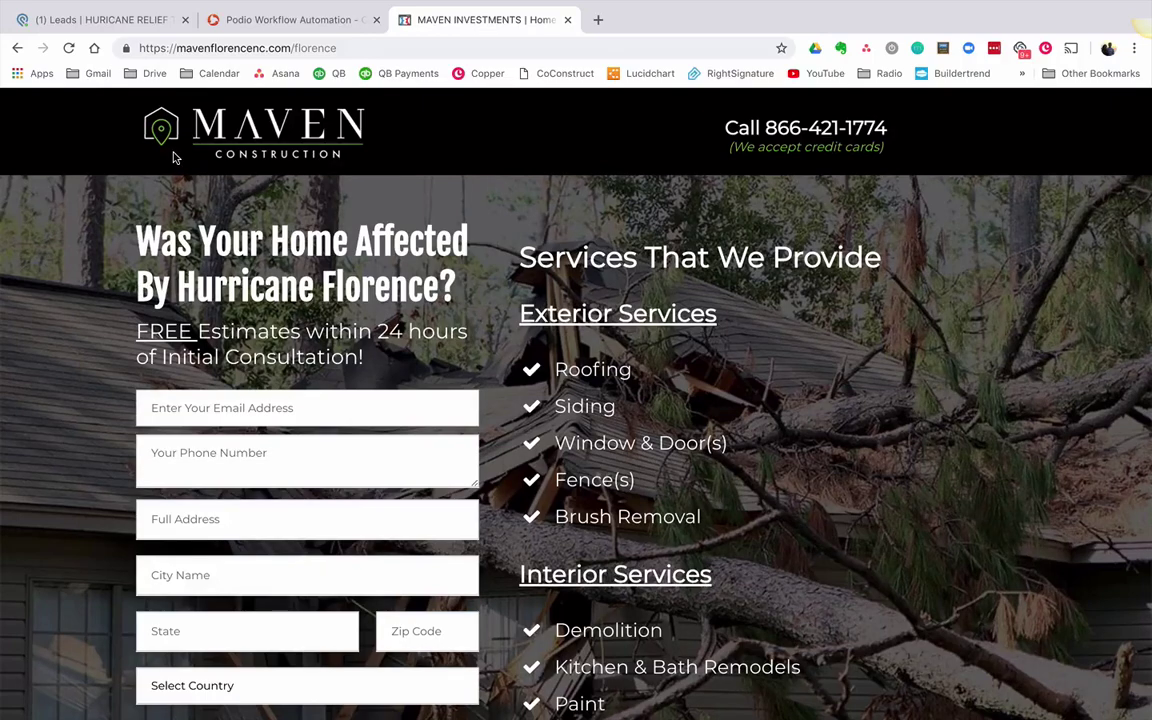
pyautogui.click(126, 20)
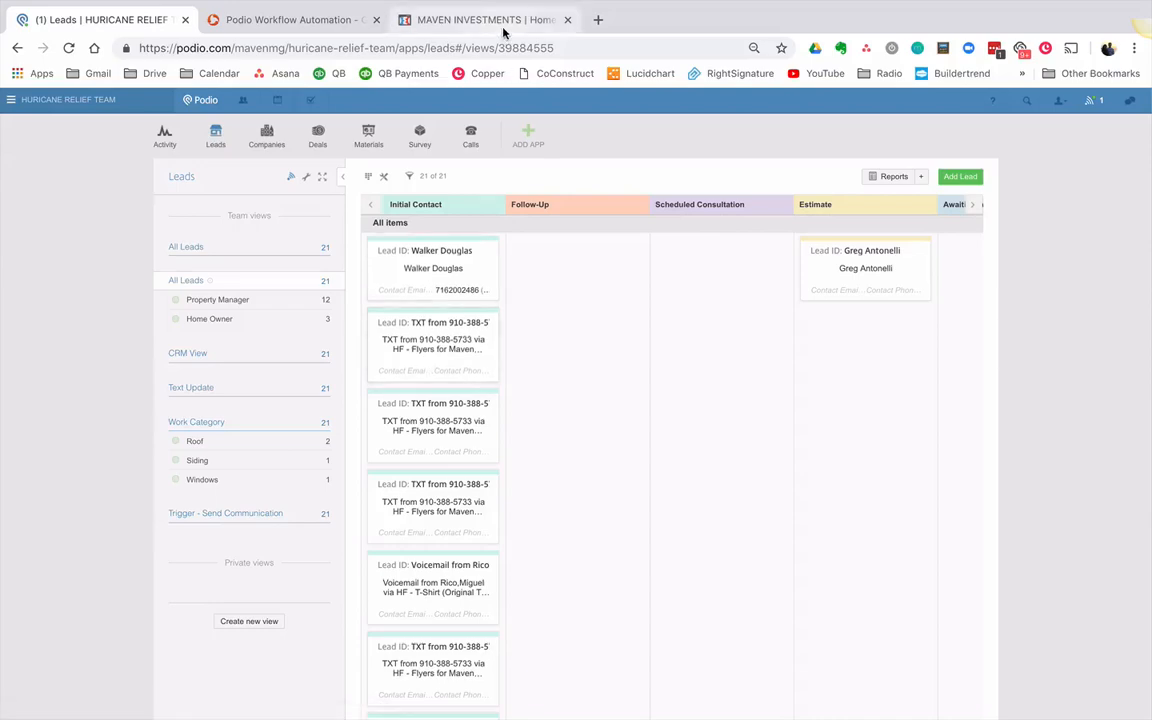
pyautogui.click(470, 25)
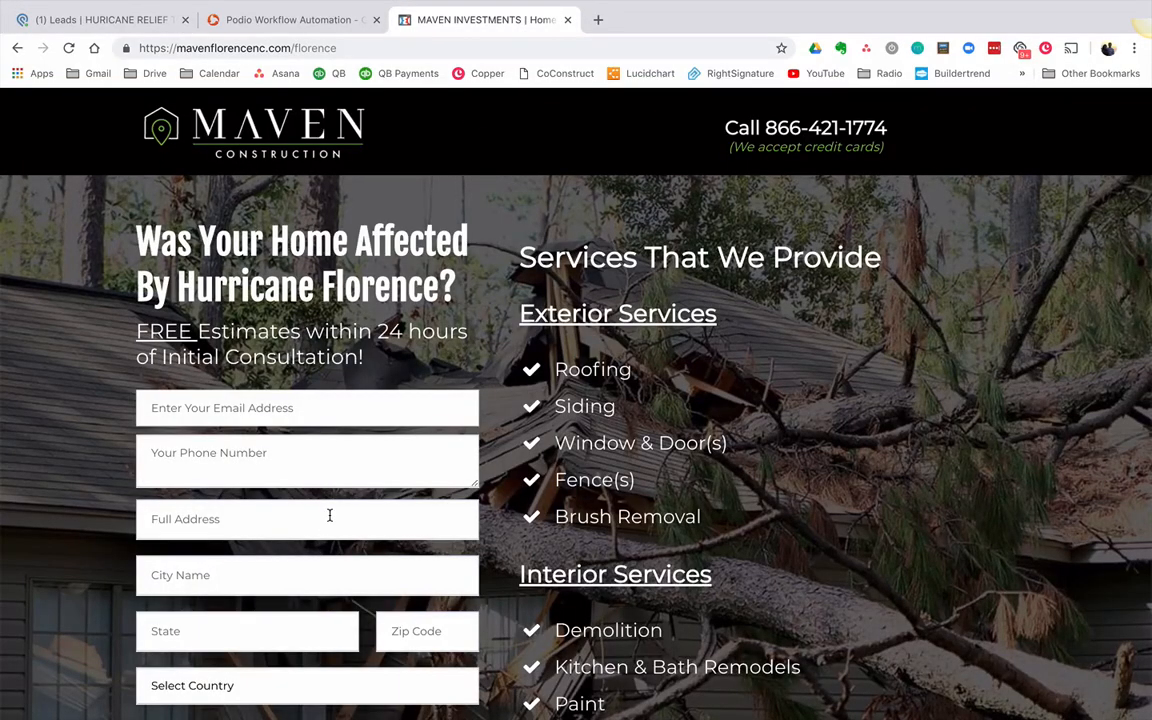
pyautogui.click(107, 21)
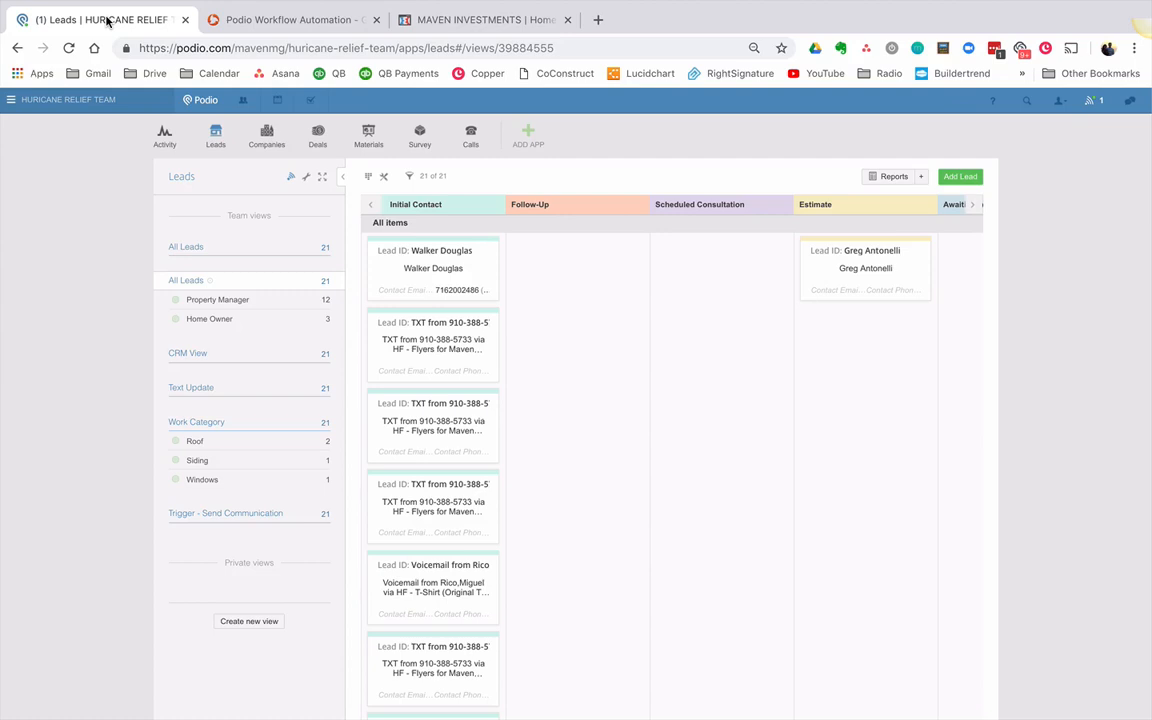
pyautogui.click(411, 251)
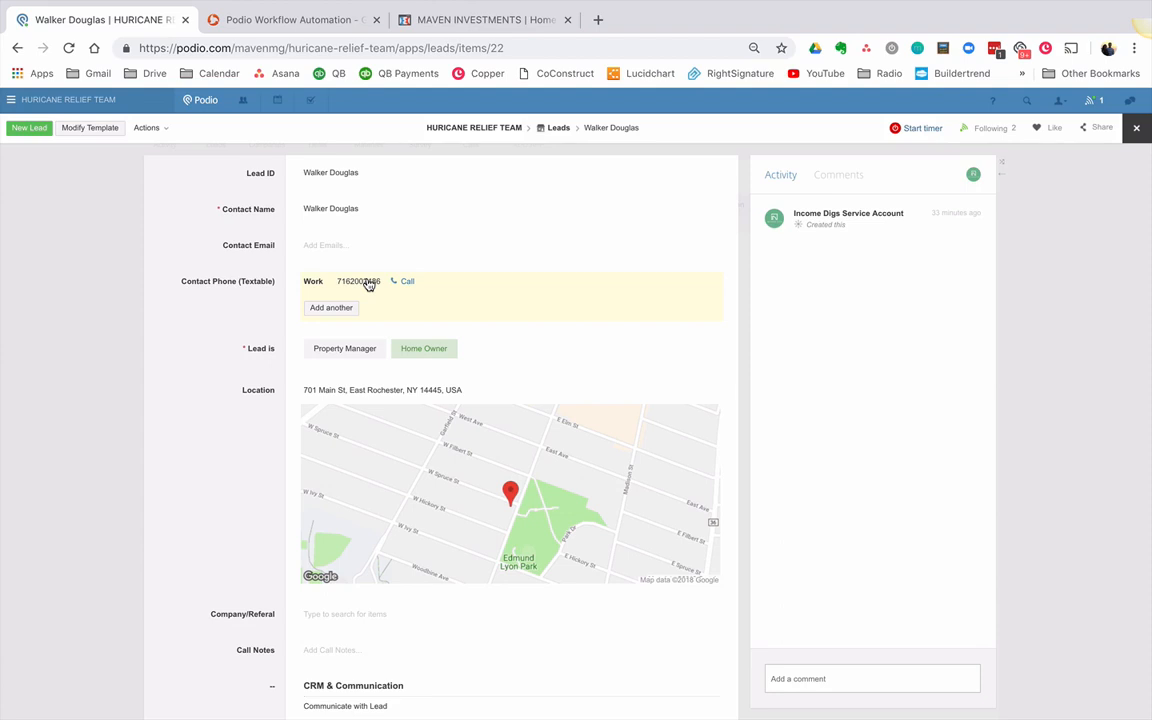
pyautogui.scroll(-3, 393, 555)
pyautogui.scroll(-2, 393, 560)
pyautogui.scroll(-2, 395, 562)
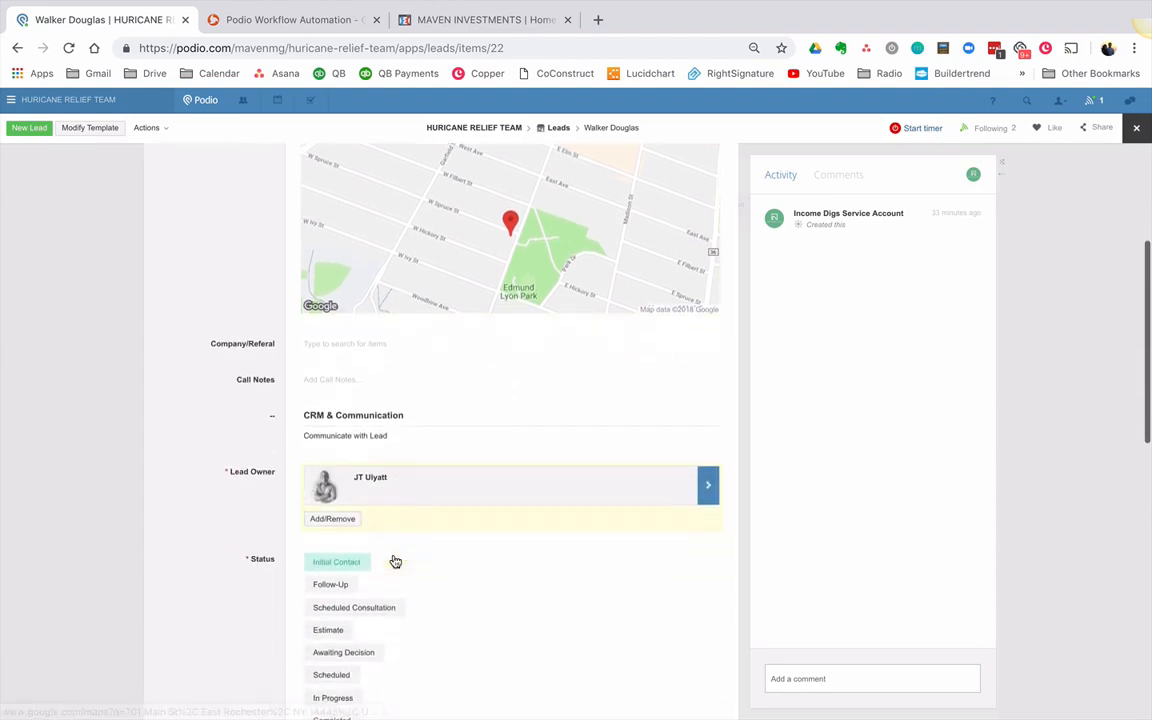
pyautogui.scroll(-3, 395, 562)
pyautogui.scroll(-3, 395, 562)
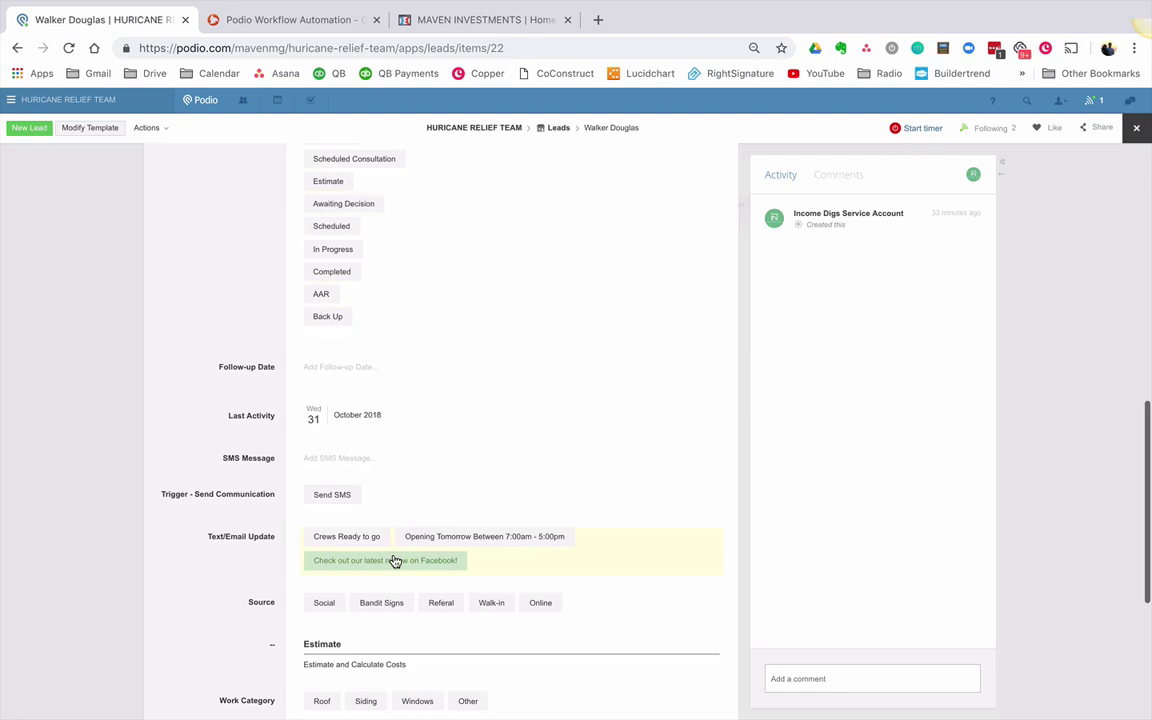
pyautogui.scroll(-1, 395, 562)
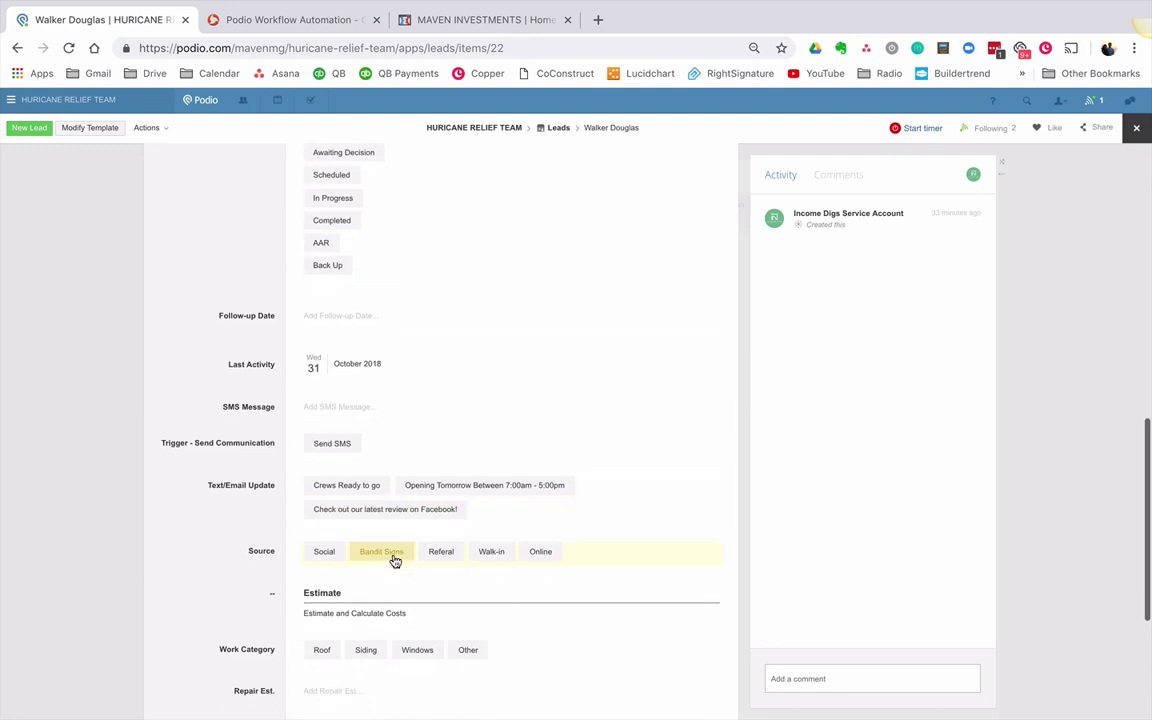
pyautogui.click(316, 408)
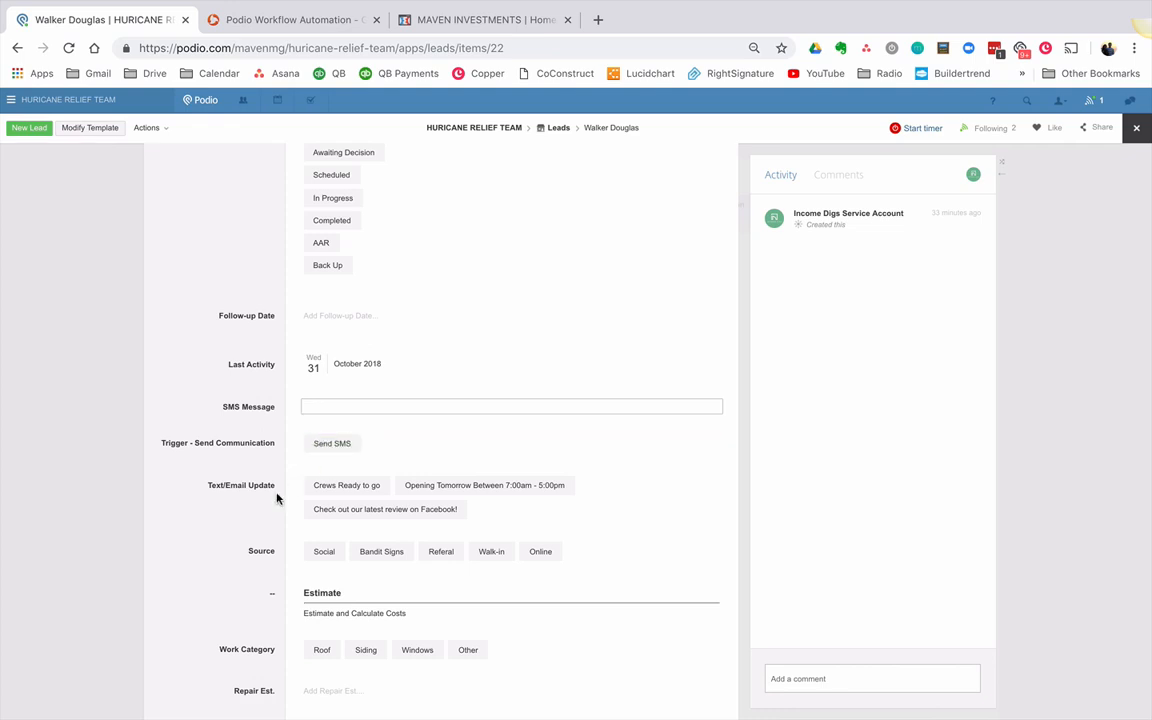
pyautogui.click(258, 422)
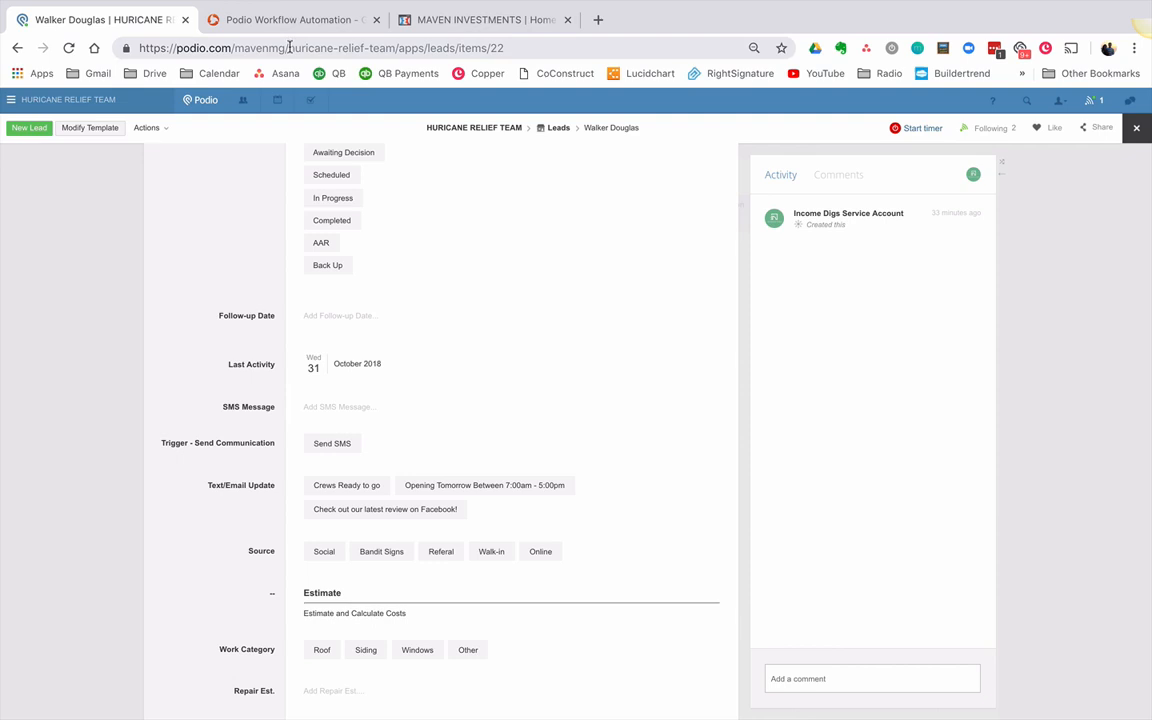
# Check the remaining 9.93 SMS texting credits in Account Details, then return to the flows page.
pyautogui.click(289, 14)
pyautogui.click(862, 120)
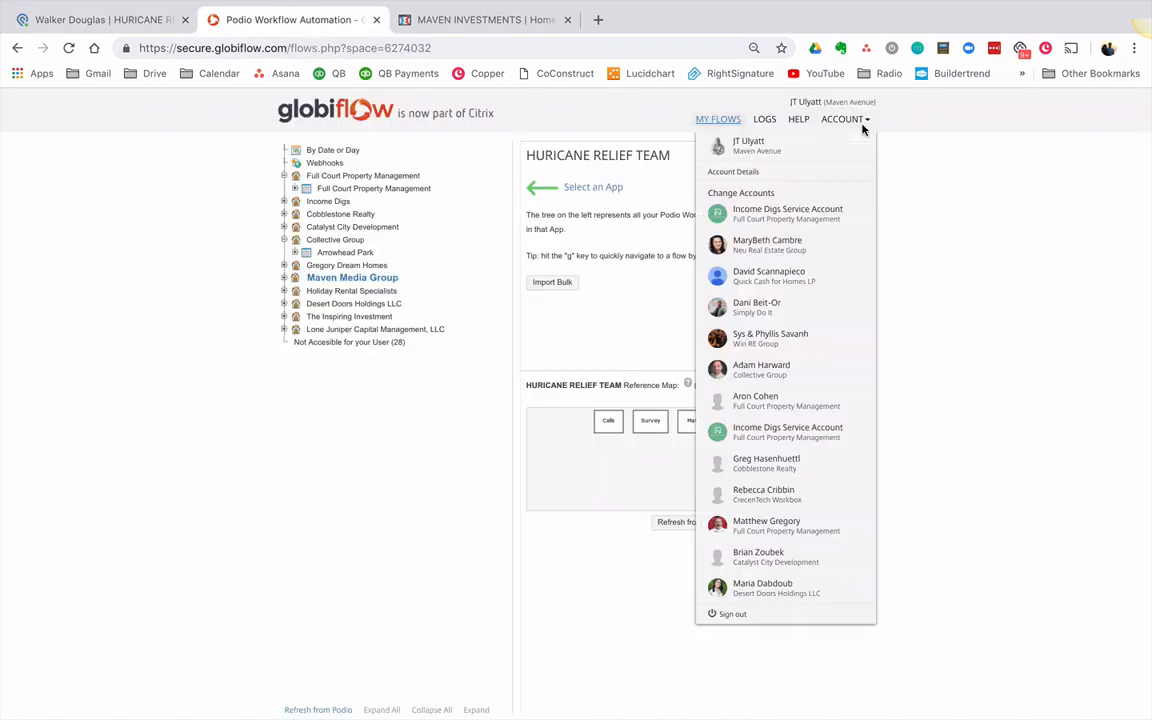
pyautogui.click(828, 175)
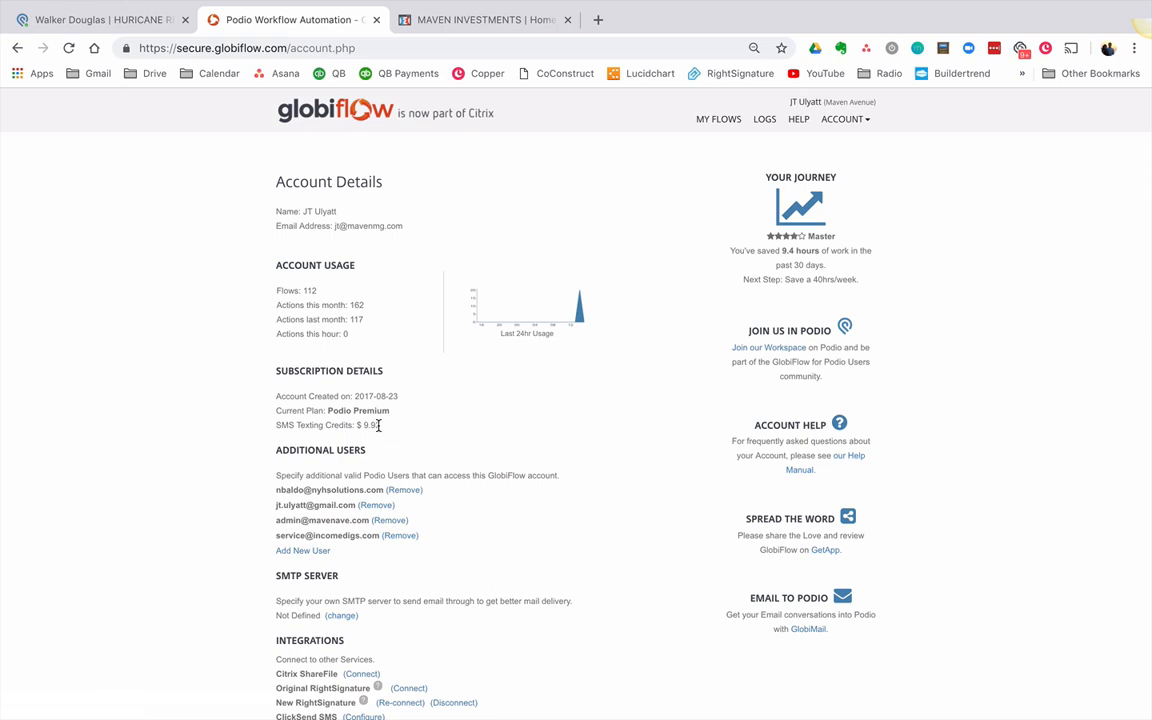
pyautogui.moveTo(381, 426); pyautogui.dragTo(361, 425)
pyautogui.click(16, 48)
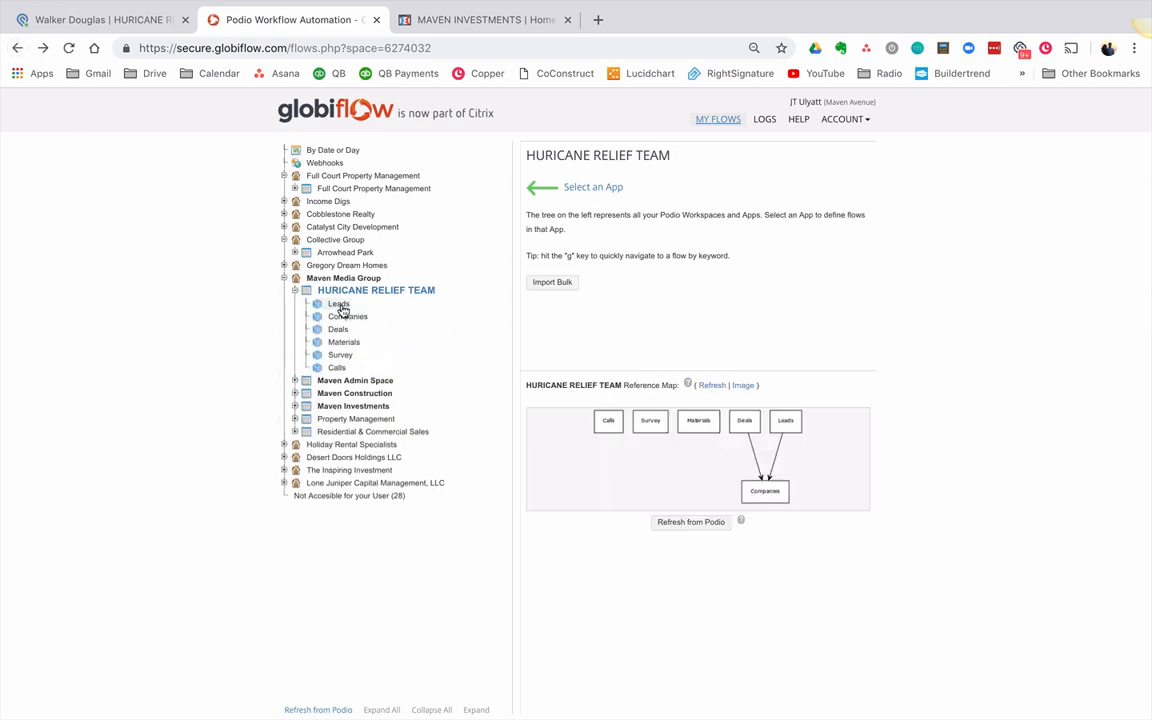
# Create a new Leads flow triggered manually by another flow.
pyautogui.click(340, 307)
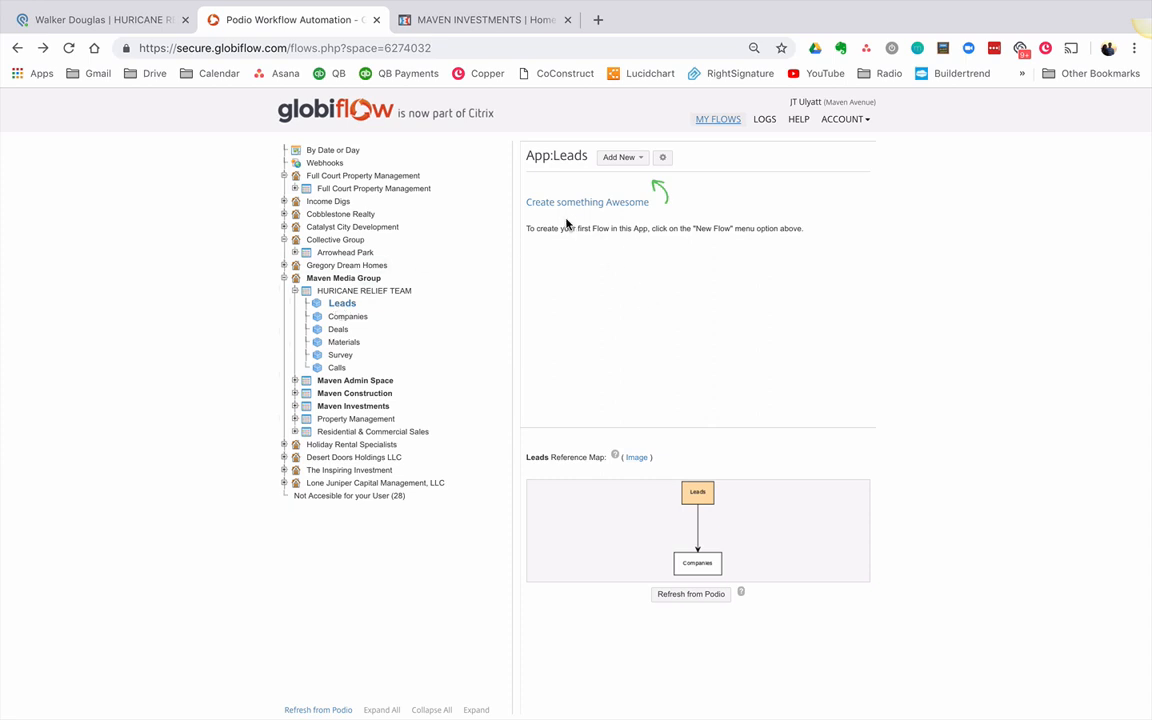
pyautogui.click(623, 158)
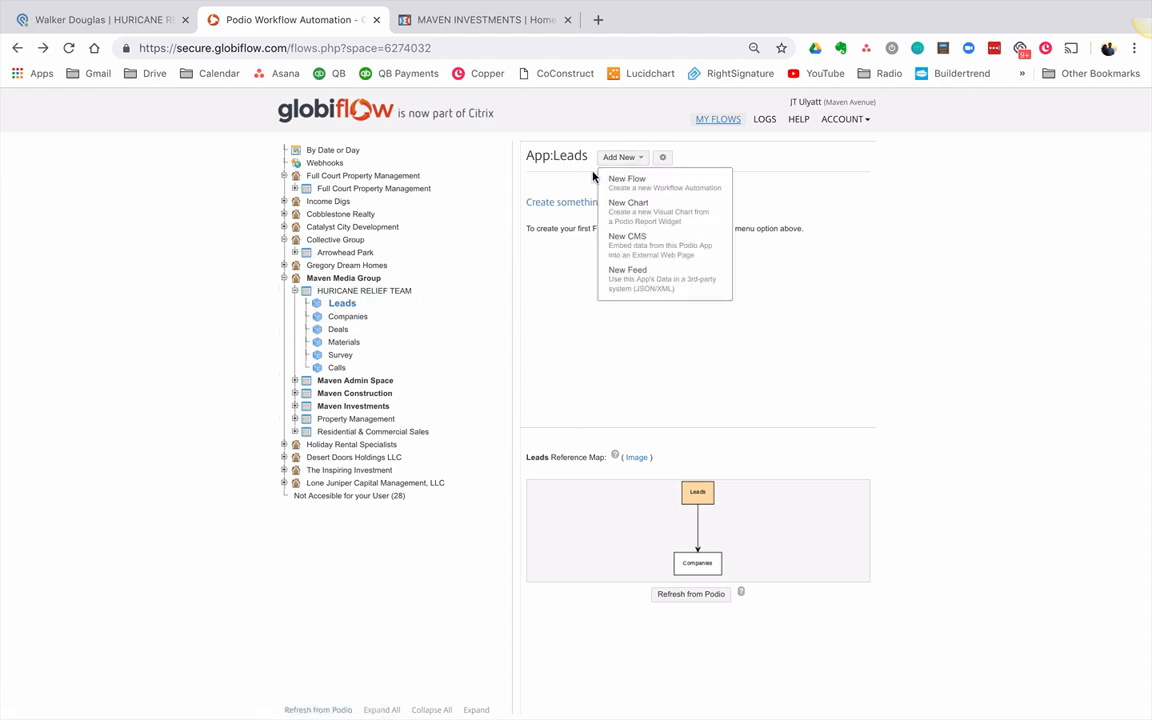
pyautogui.click(627, 182)
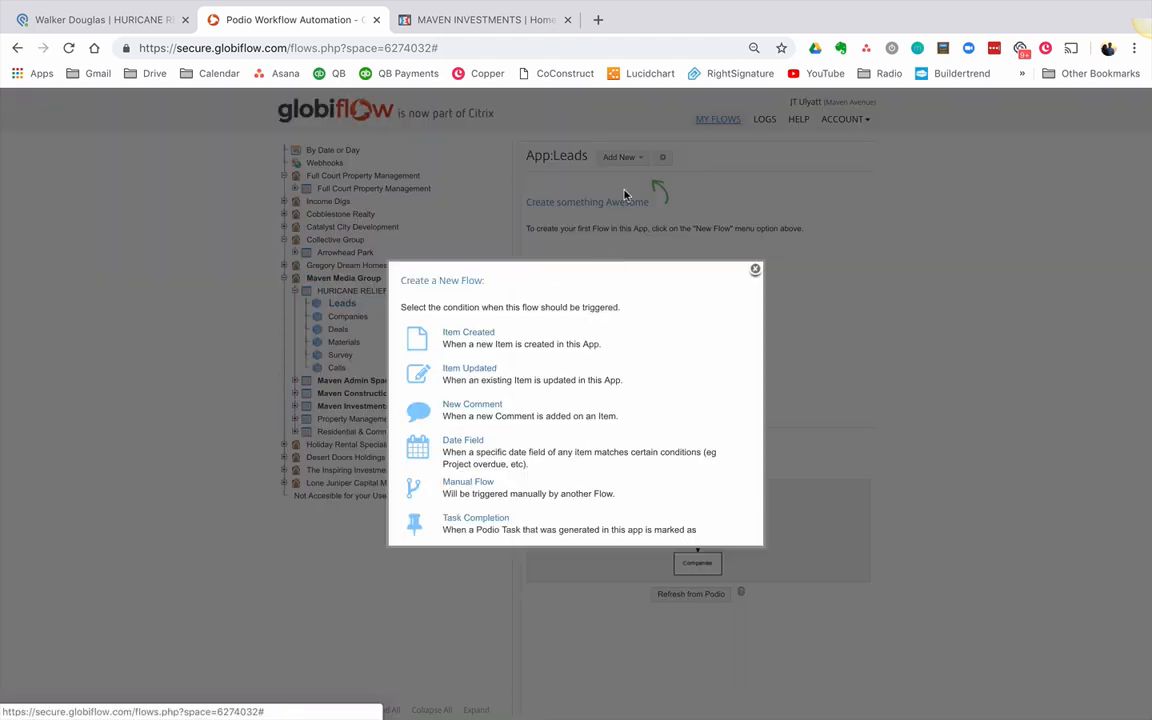
pyautogui.scroll(-3, 452, 440)
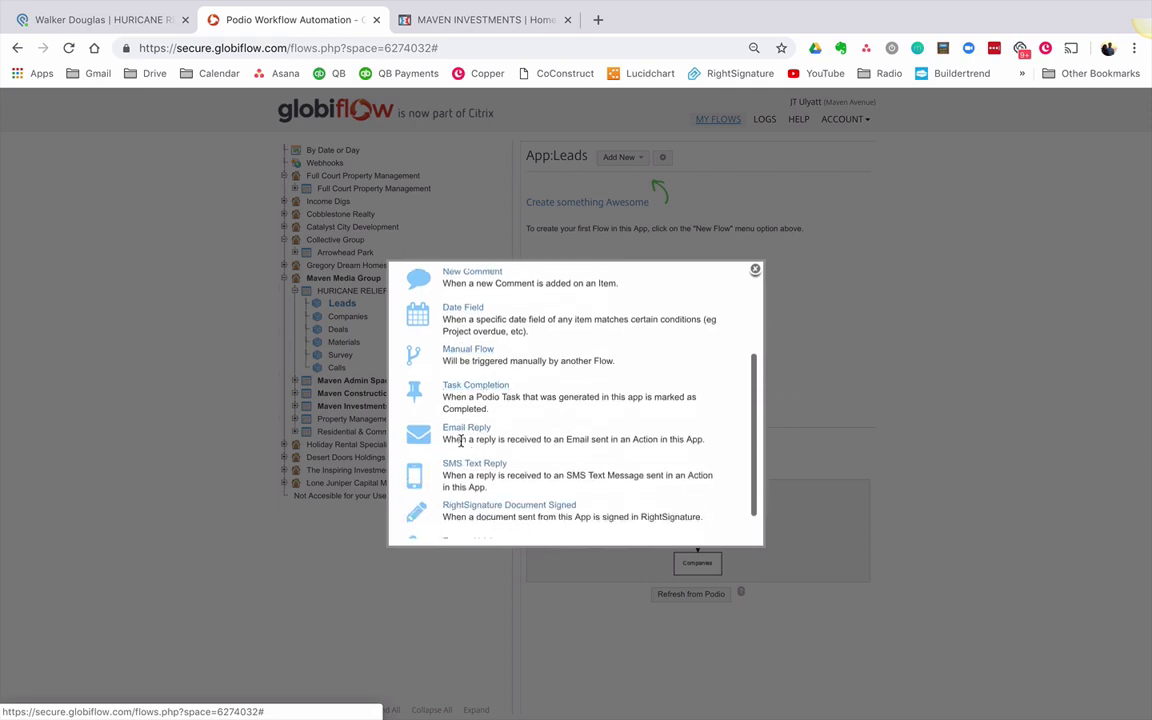
pyautogui.click(466, 348)
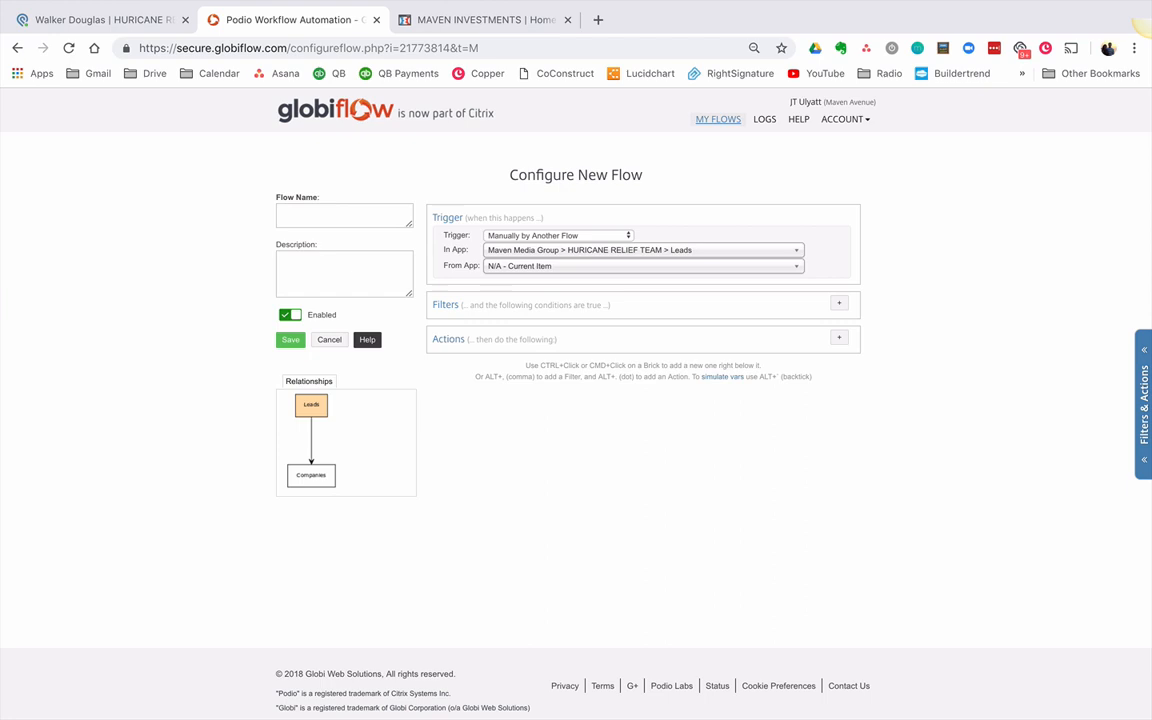
# Name the flow 'SMS Text' and add an If (Sanity Check) with its End If.
pyautogui.click(305, 207)
pyautogui.write('SM')
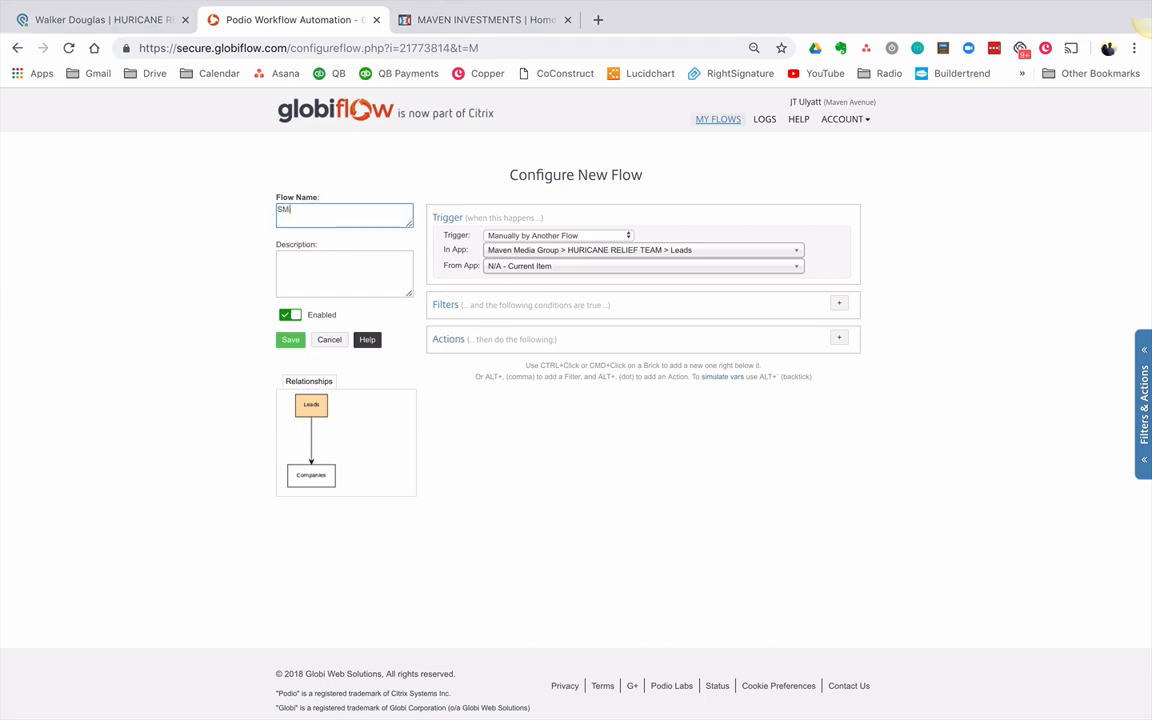
pyautogui.write('S Text')
pyautogui.click(740, 460)
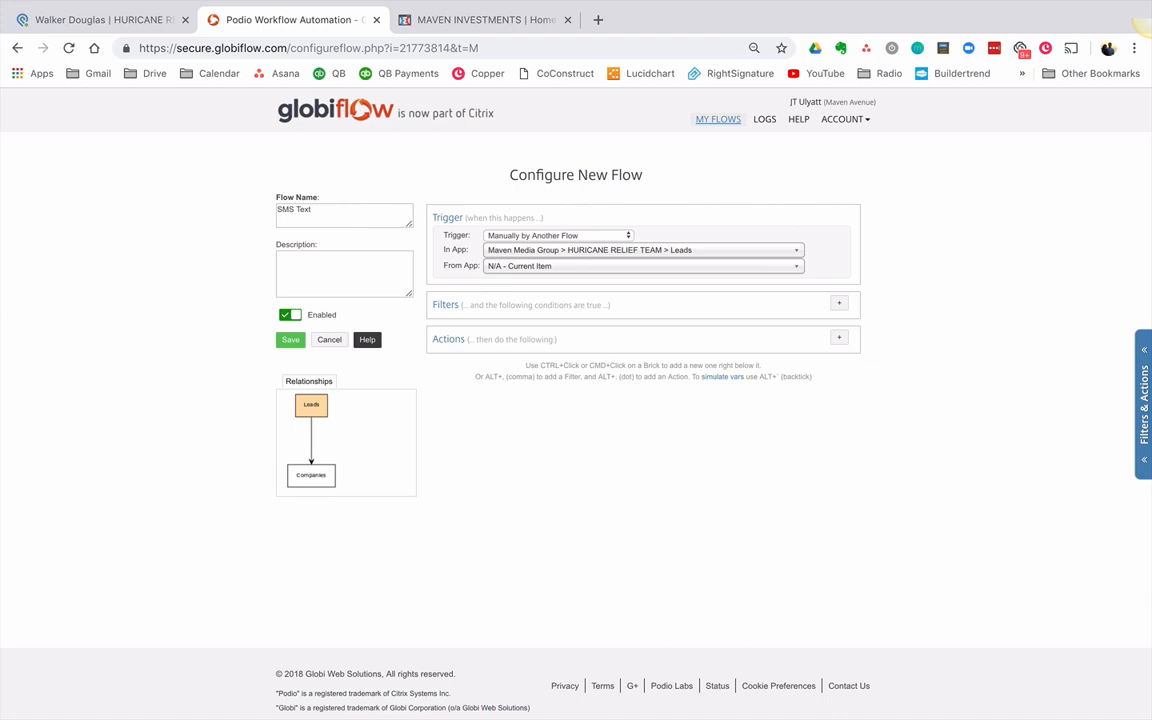
pyautogui.click(839, 337)
pyautogui.write('If')
pyautogui.press('Return')
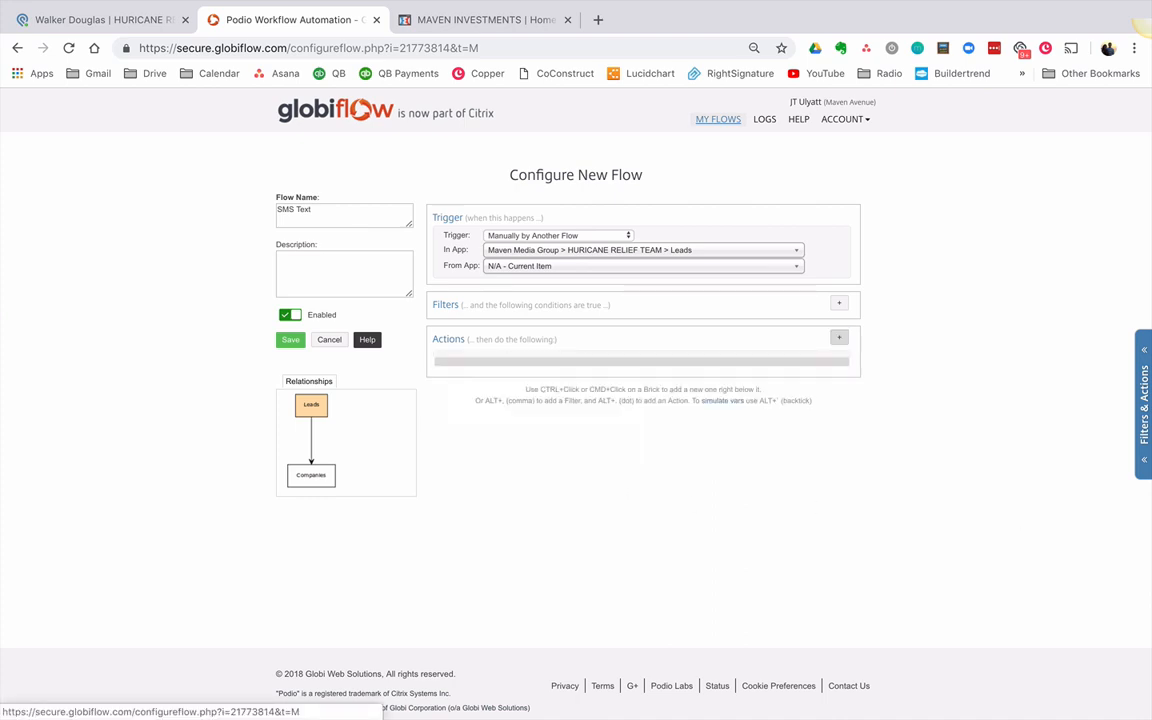
pyautogui.hotkey('alt', '.')
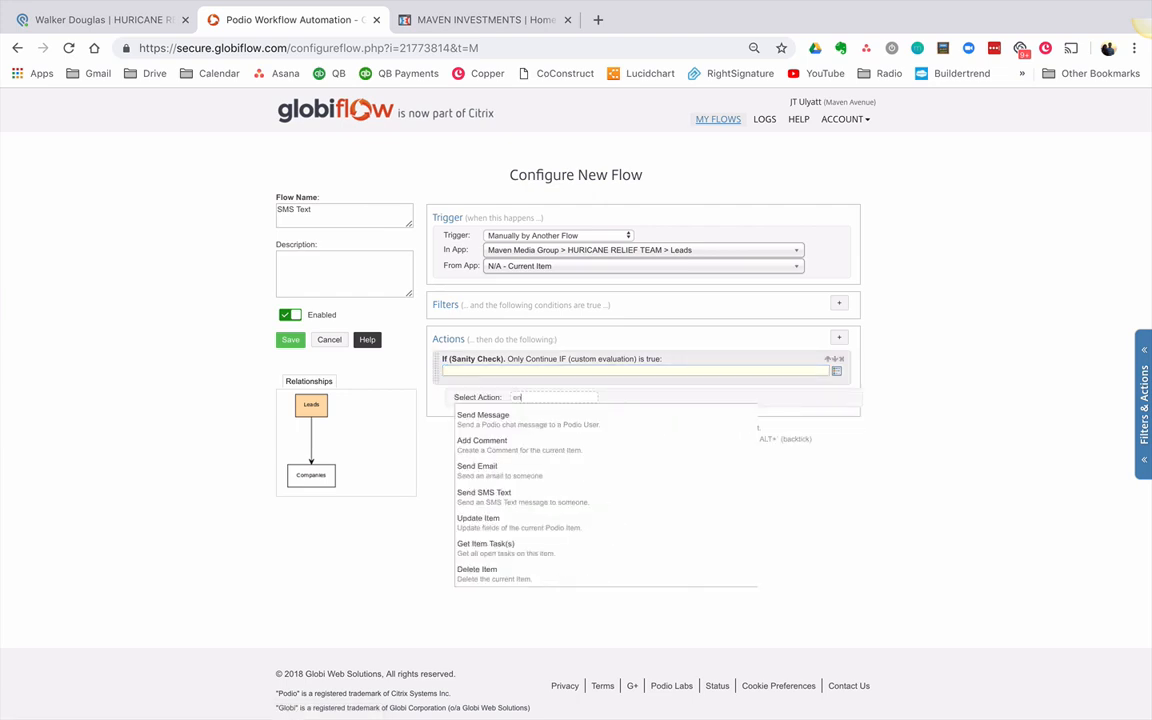
pyautogui.write('End If')
pyautogui.press('Return')
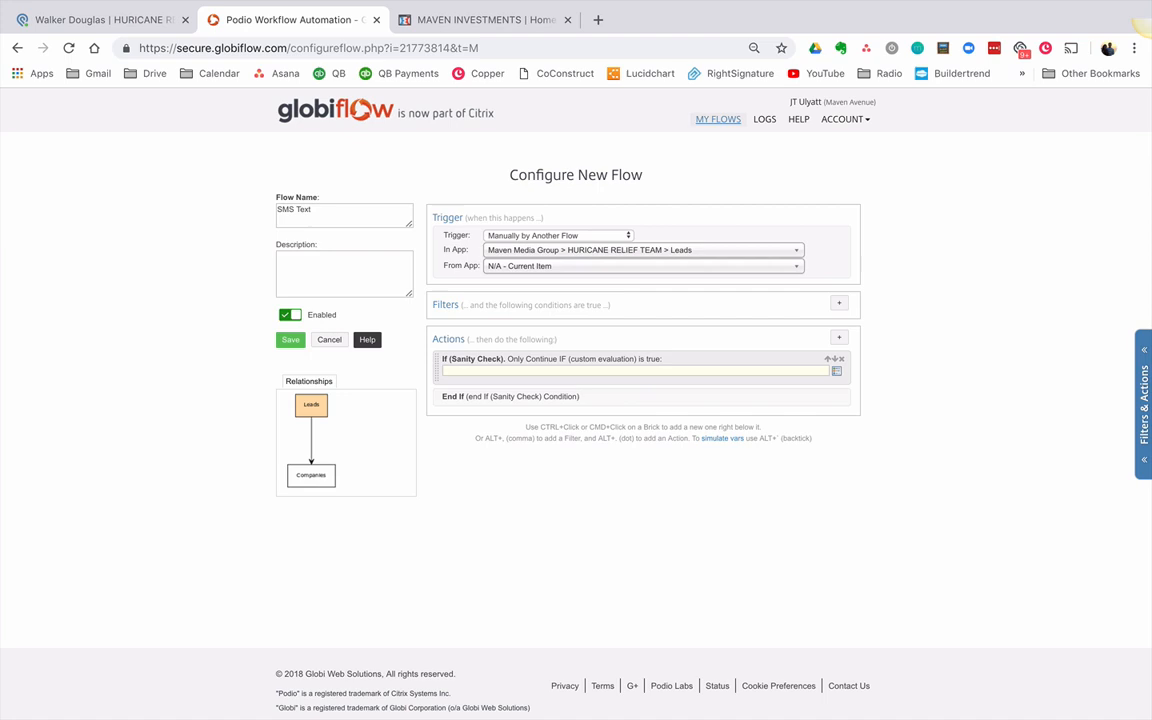
# Make the condition test whether Contact Phone (Textable) or SMS Message is empty.
pyautogui.click(797, 369)
pyautogui.click(838, 374)
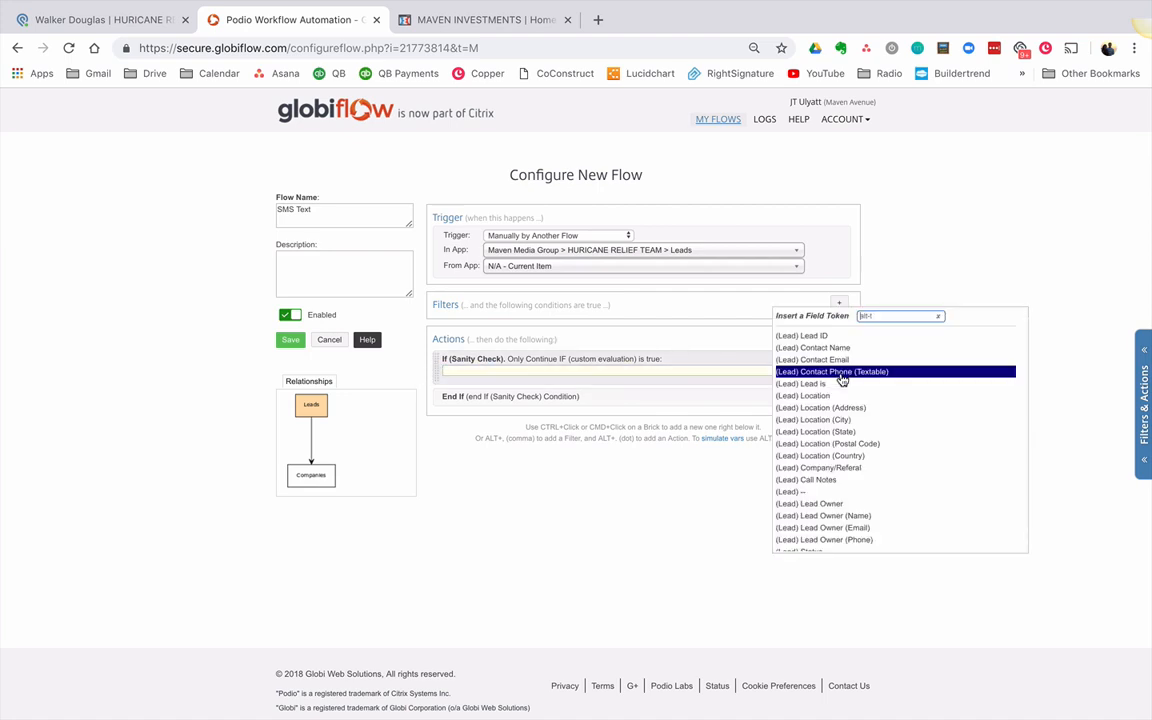
pyautogui.write('phone')
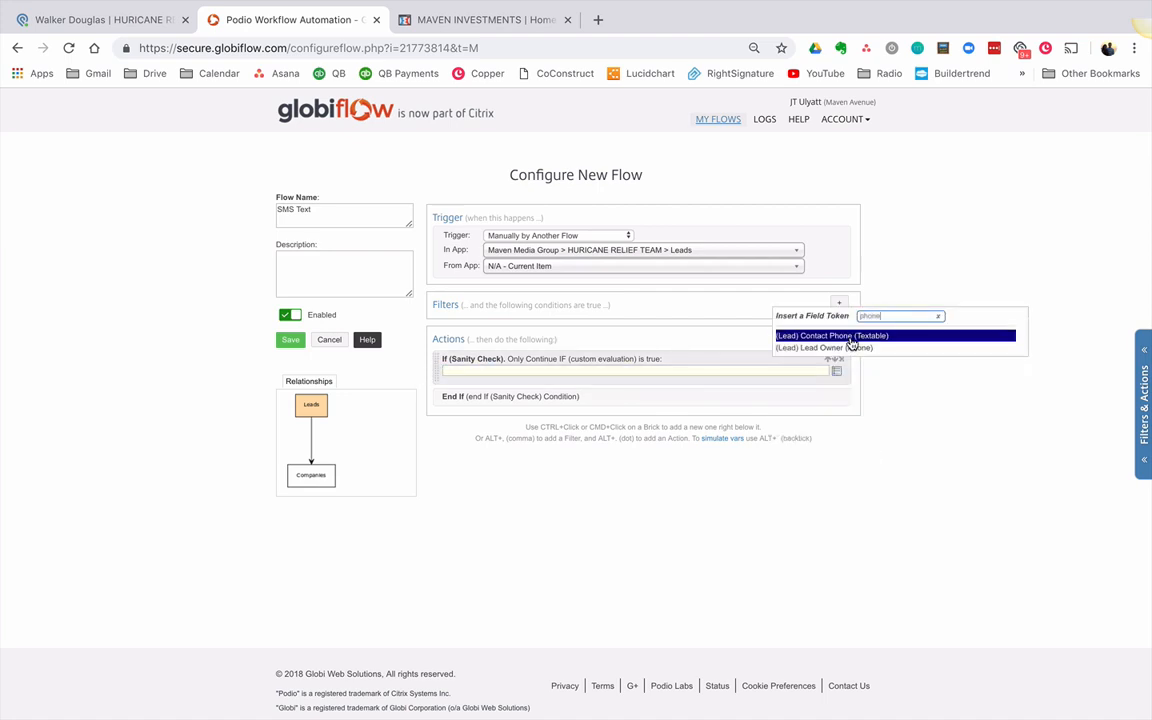
pyautogui.click(848, 337)
pyautogui.write('=="" ||')
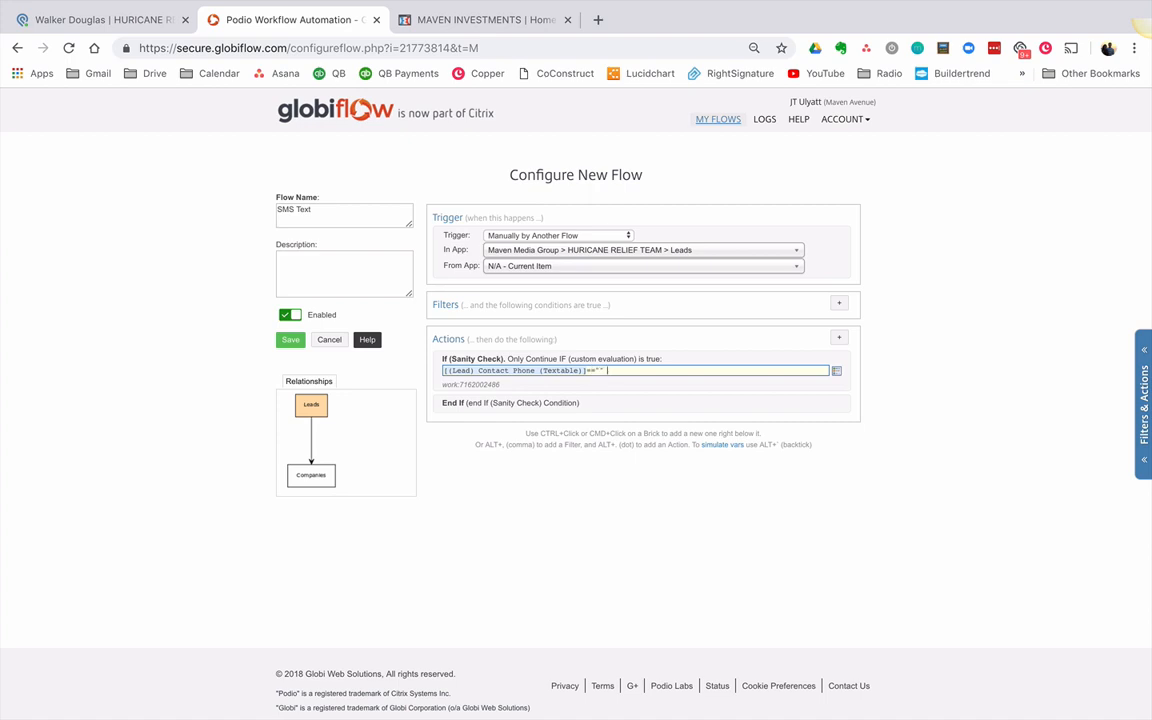
pyautogui.click(836, 371)
pyautogui.write('sms')
pyautogui.press('BackSpace')
pyautogui.press('BackSpace')
pyautogui.press('BackSpace')
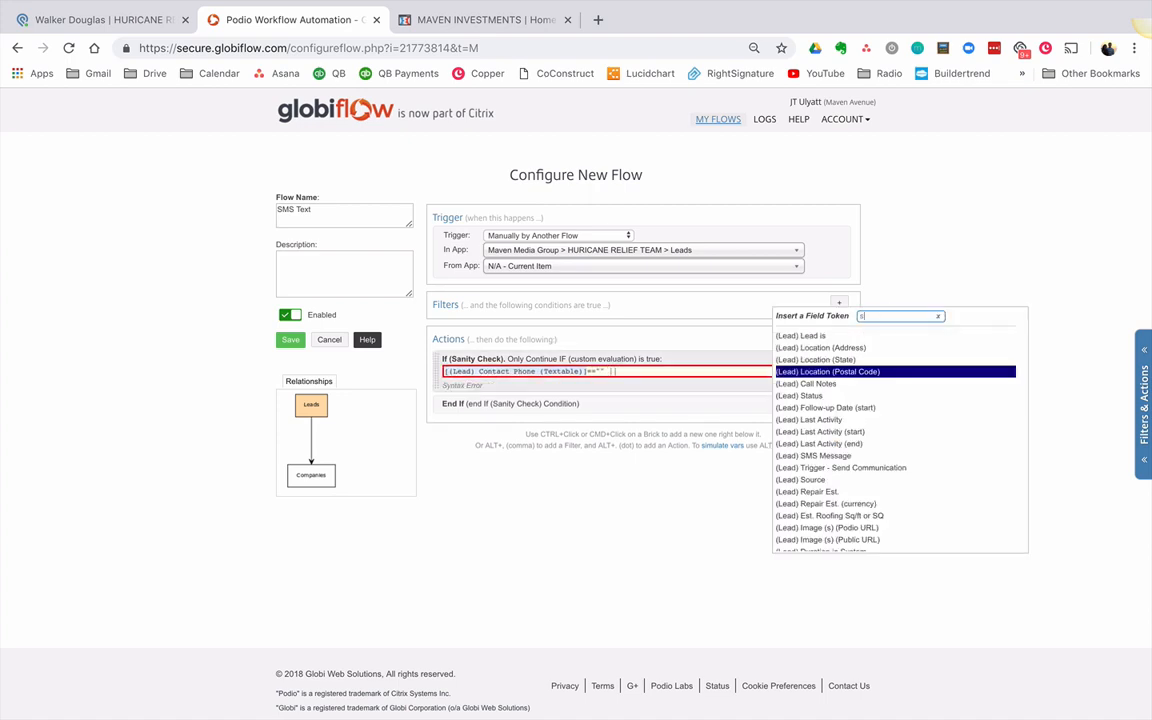
pyautogui.write('ms')
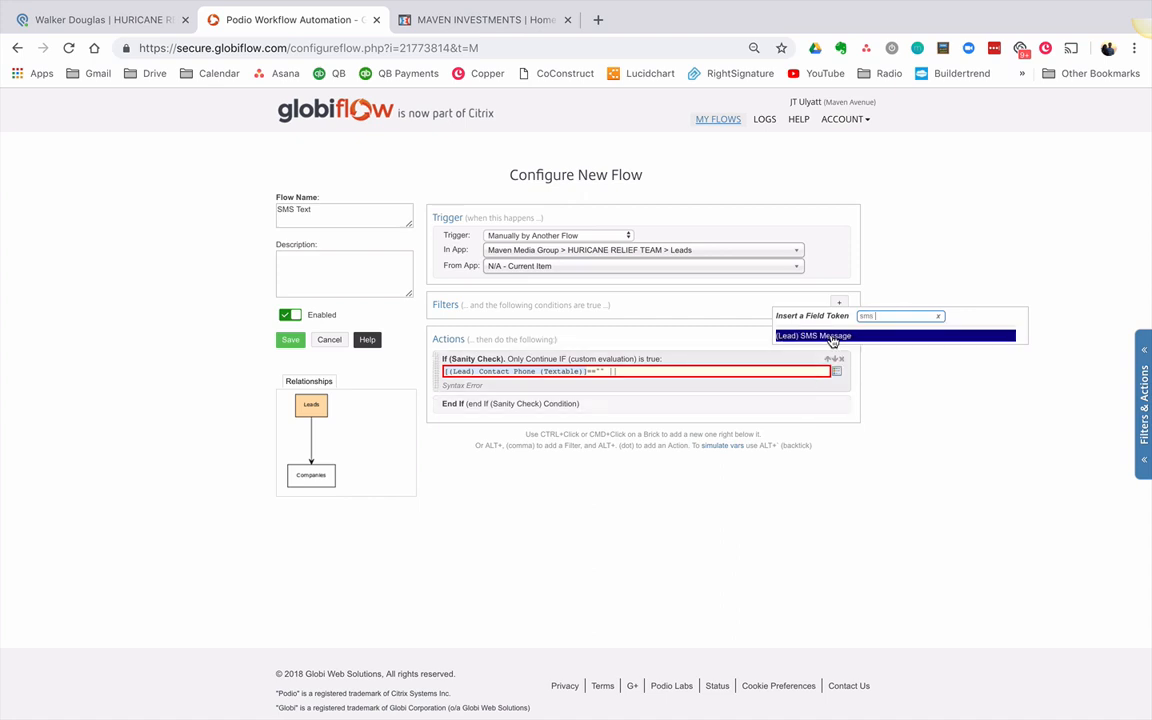
pyautogui.click(835, 336)
pyautogui.write('==')
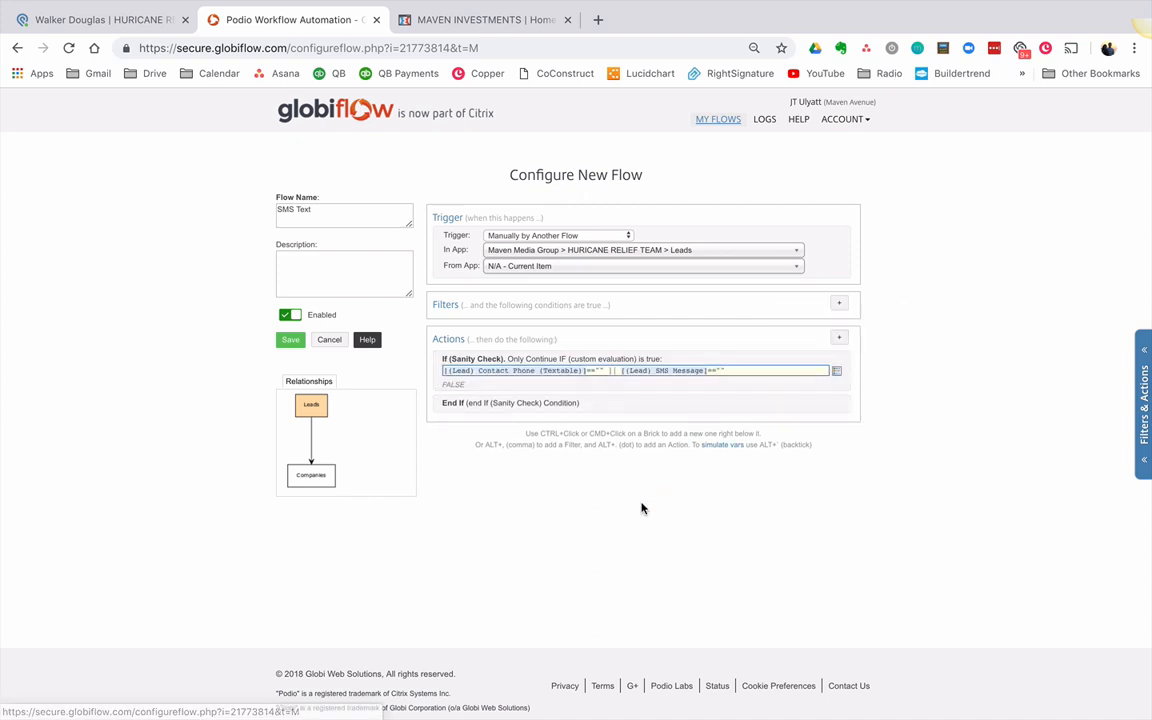
# Add a comment action posting the SYSTEM ERROR 'SMS could not be sent' message.
pyautogui.keyDown('ctrl'); pyautogui.click(617, 386); pyautogui.keyUp('ctrl')
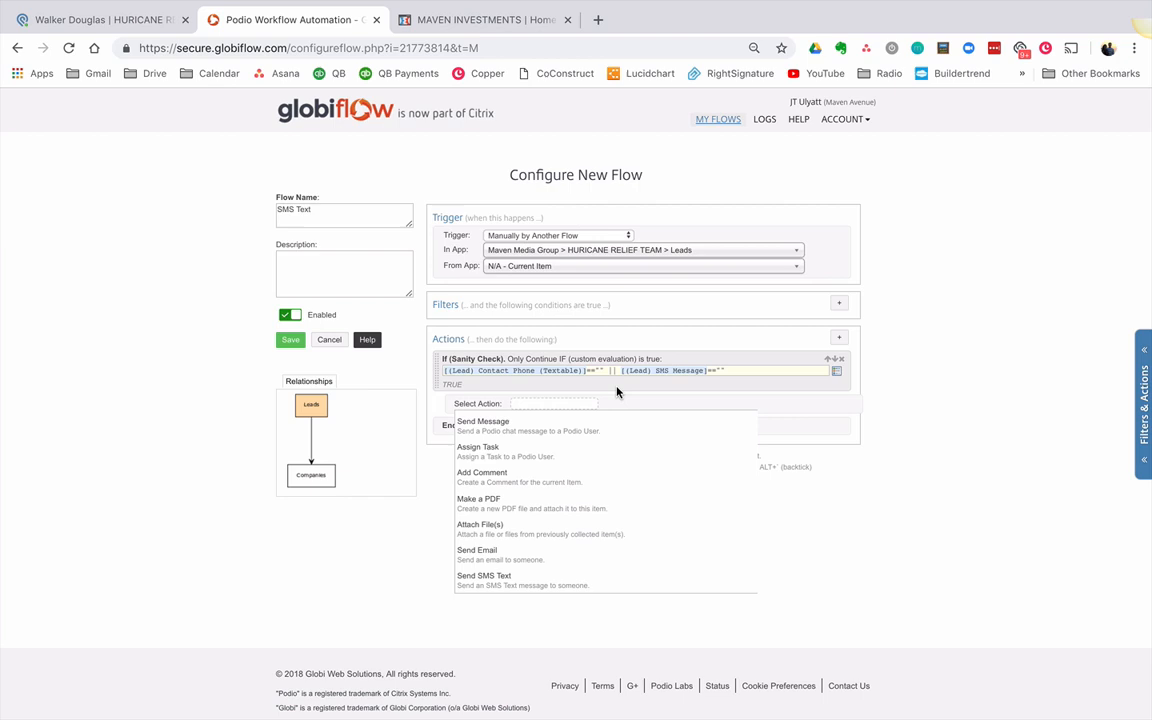
pyautogui.write('comment')
pyautogui.press('Return')
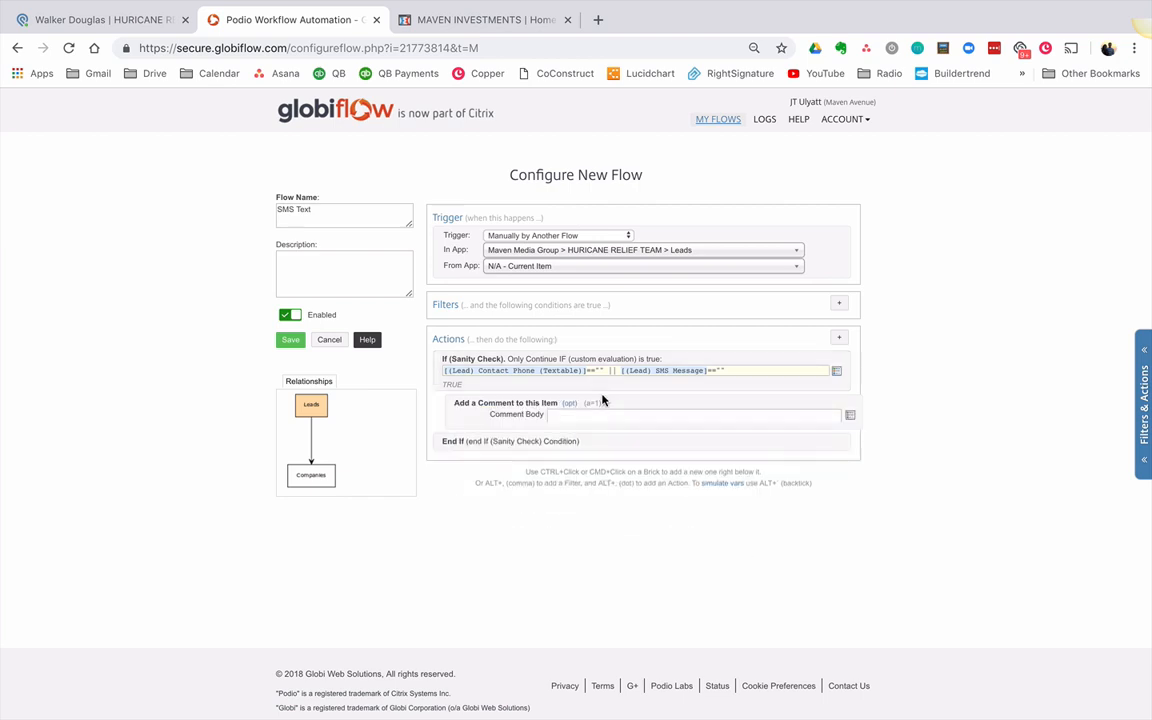
pyautogui.click(579, 415)
pyautogui.write('""')
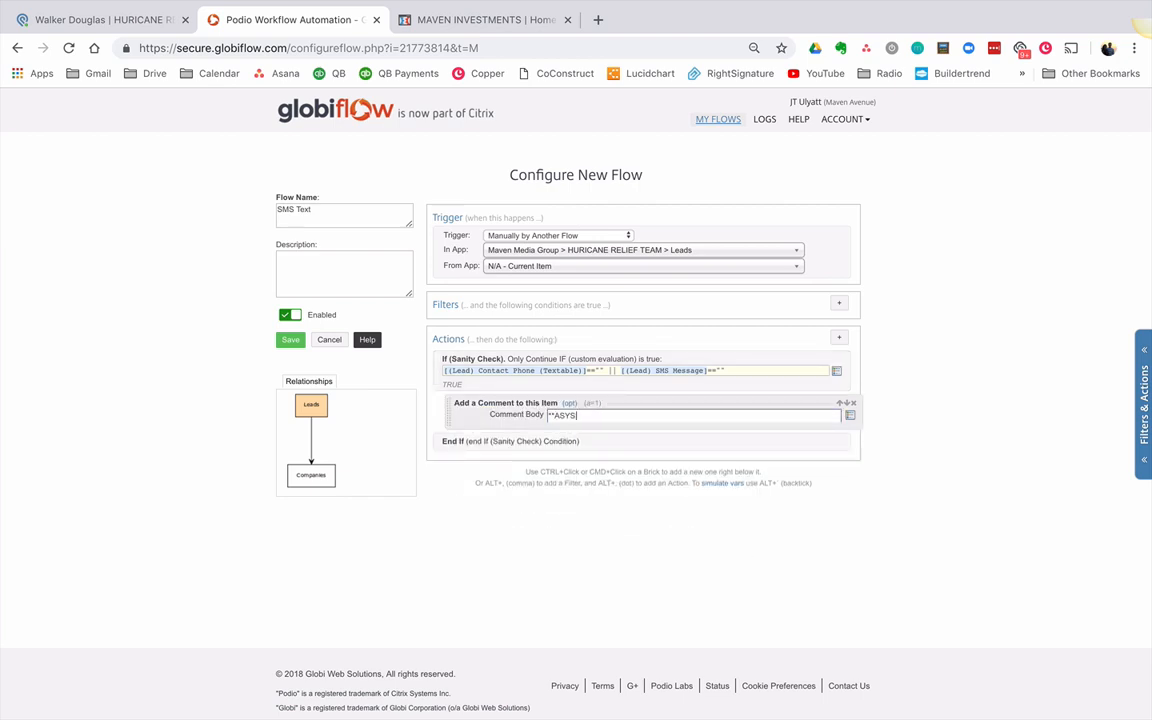
pyautogui.write('SYS')
pyautogui.write('EM ERRO')
pyautogui.write('"')
pyautogui.write('Unable to send SS')
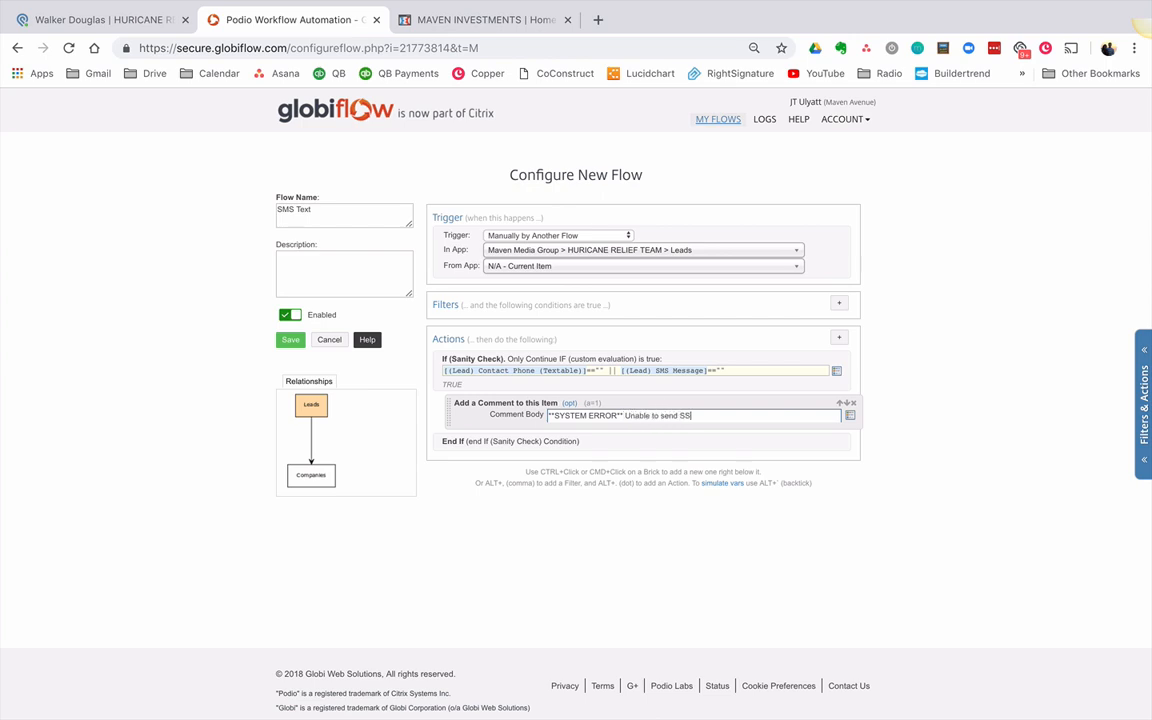
pyautogui.write('MS m')
pyautogui.write('essage. Please en')
pyautogui.write('sure that ')
pyautogui.write('Phone and SMS')
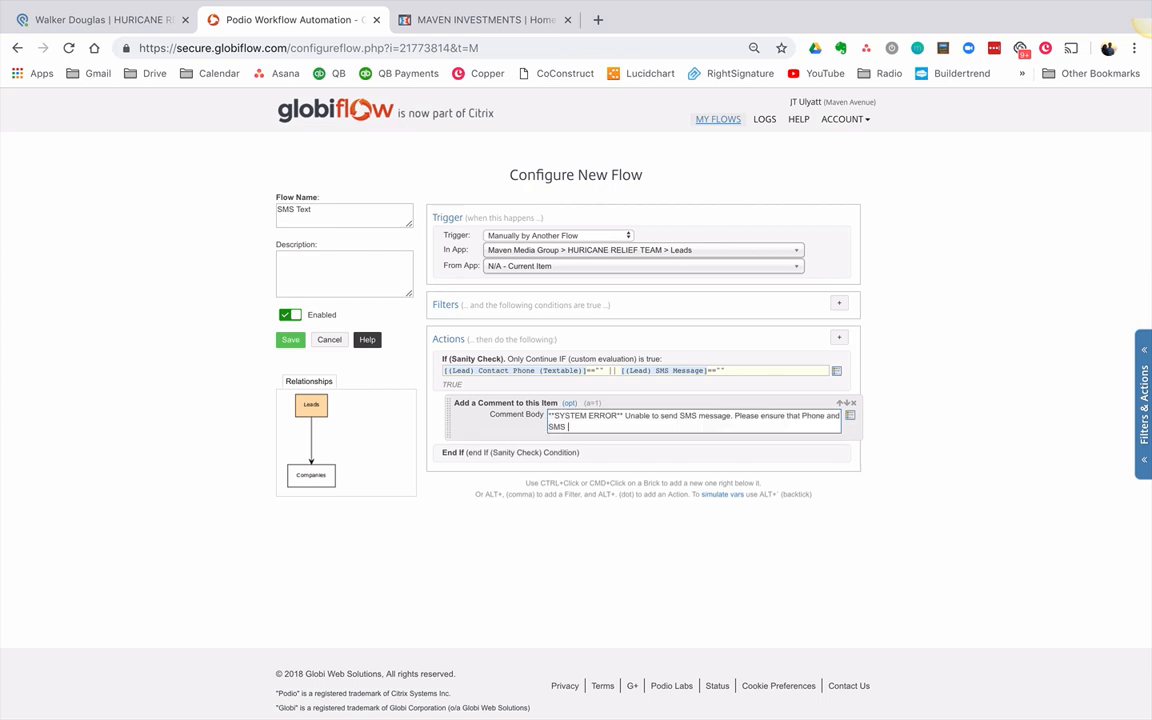
pyautogui.write(' Message fields are')
pyautogui.write(' populated')
# Add an Update This Lead action that unsets Trigger - Send Communication.
pyautogui.hotkey('alt', '.')
pyautogui.write('upda')
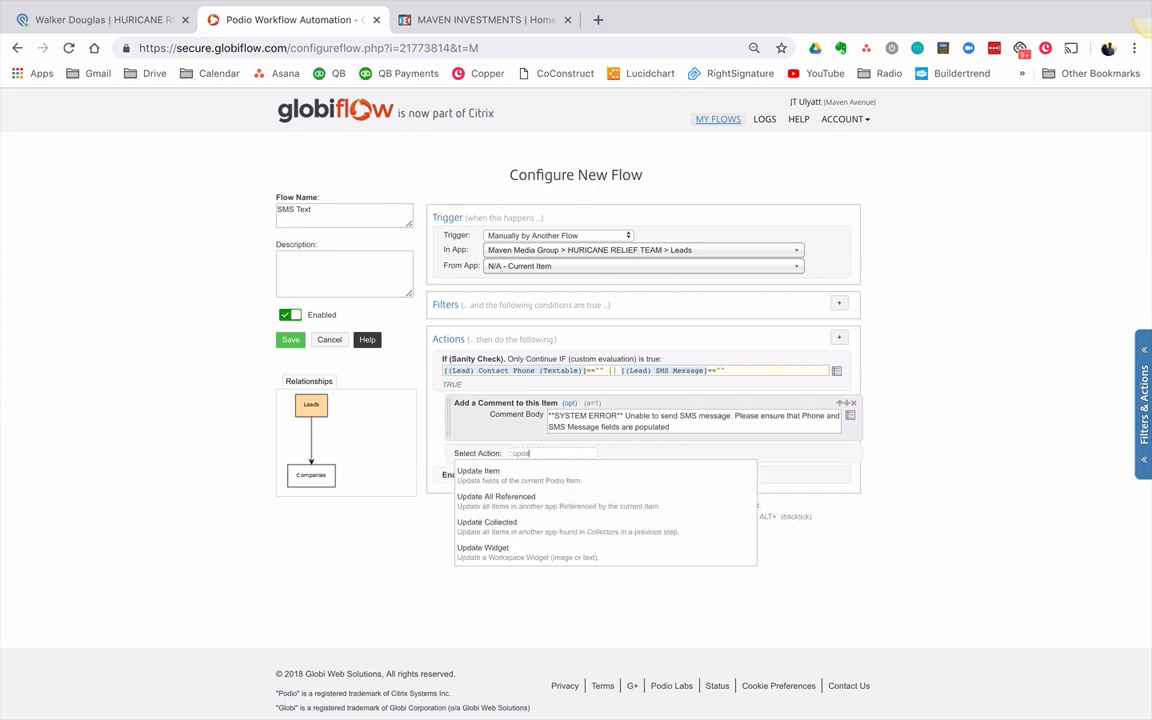
pyautogui.press('Return')
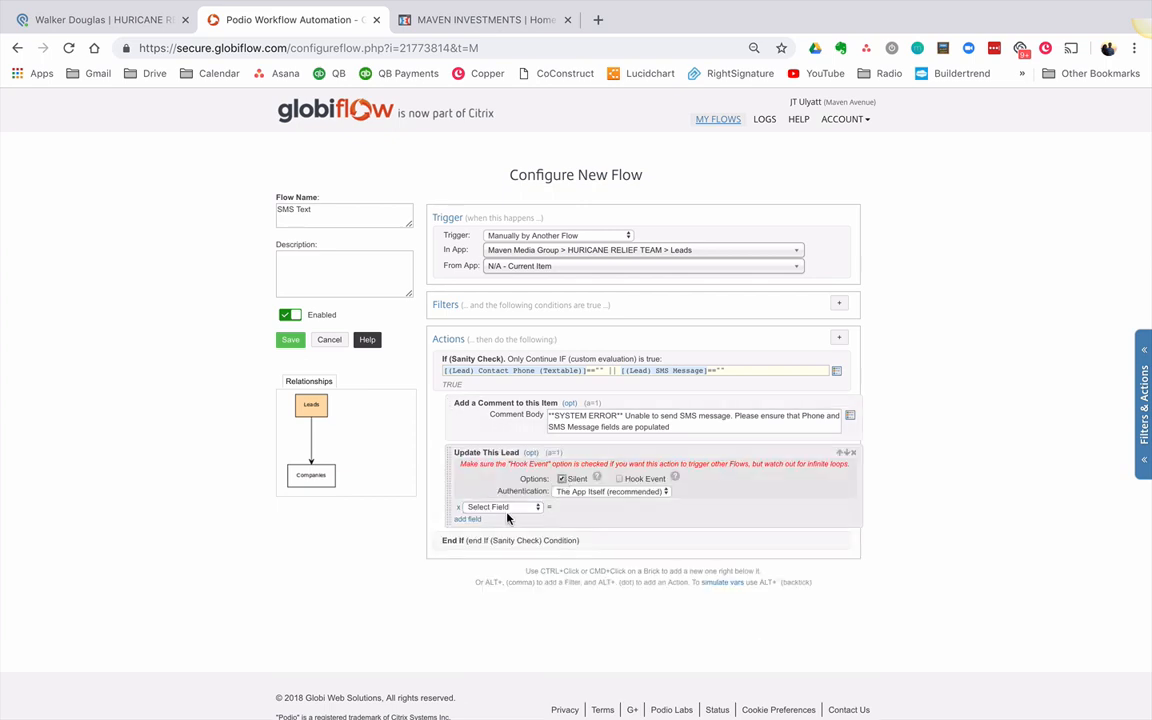
pyautogui.click(505, 508)
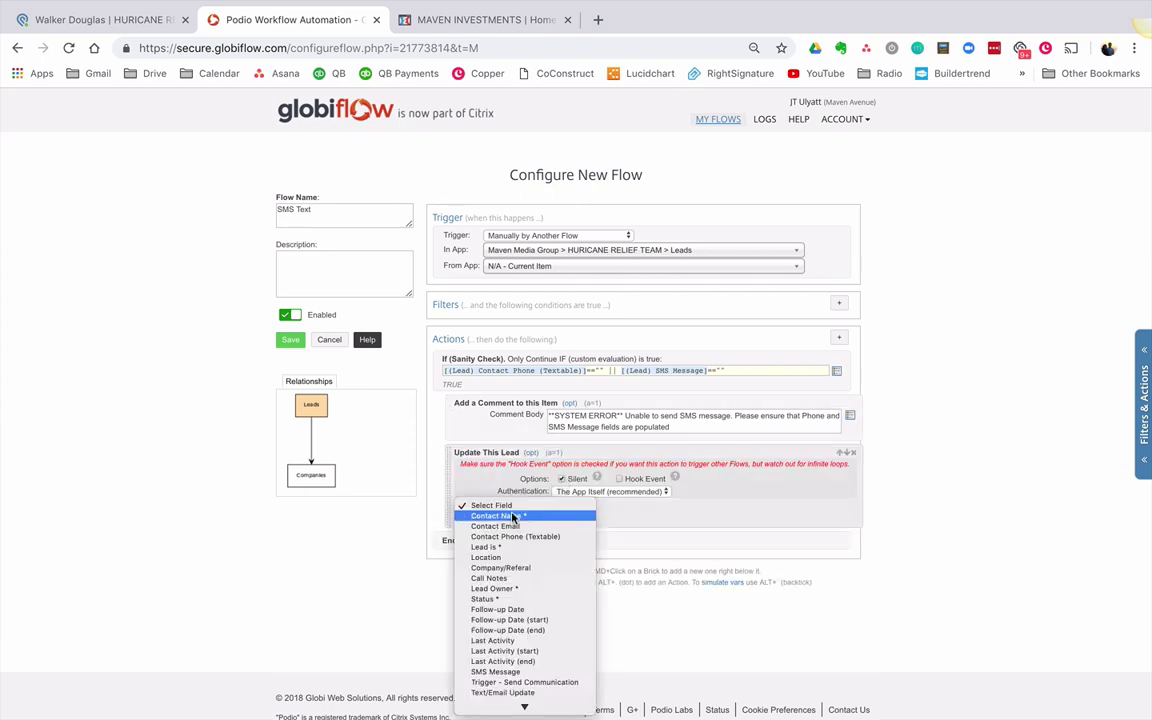
pyautogui.click(522, 683)
pyautogui.click(570, 507)
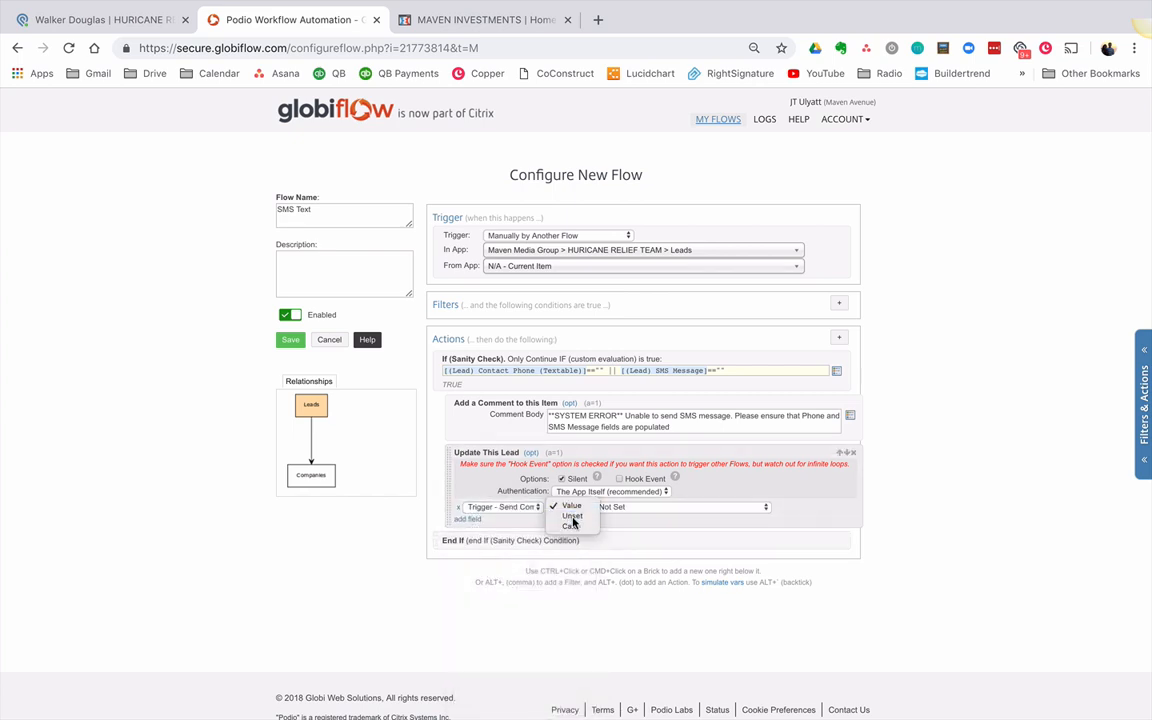
pyautogui.click(566, 490)
# Add a second If (Sanity Check) with its End If after the first block.
pyautogui.keyDown('ctrl'); pyautogui.click(511, 540); pyautogui.keyUp('ctrl')
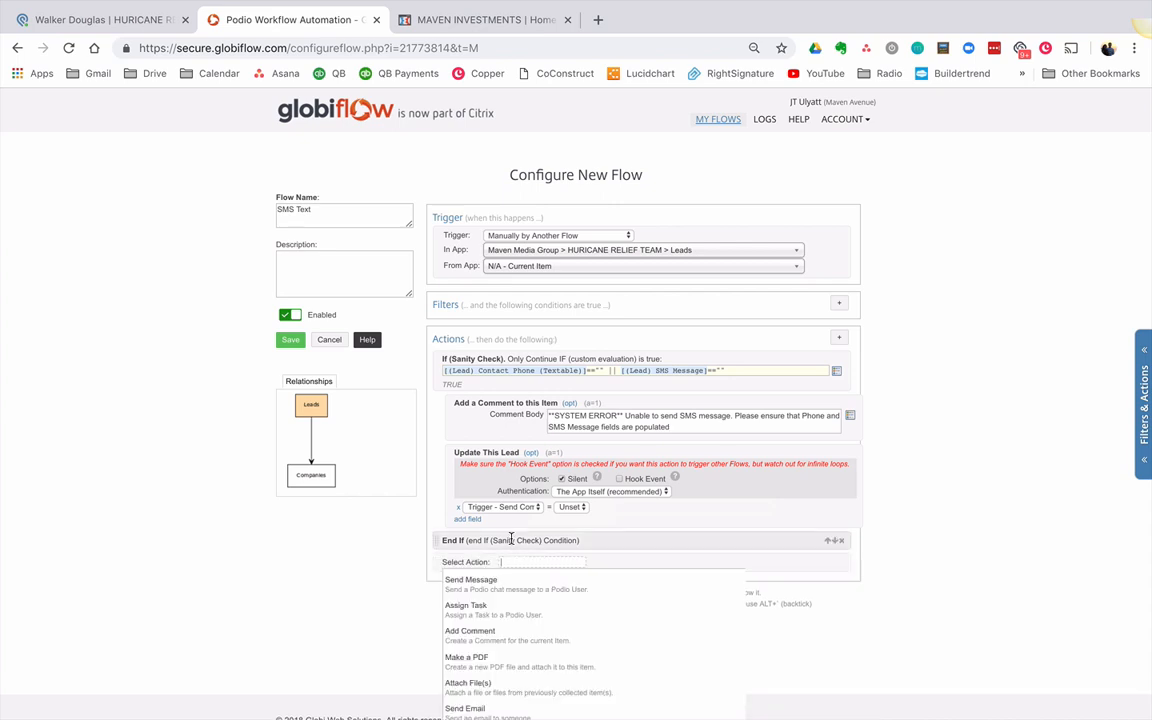
pyautogui.write('if')
pyautogui.click(474, 582)
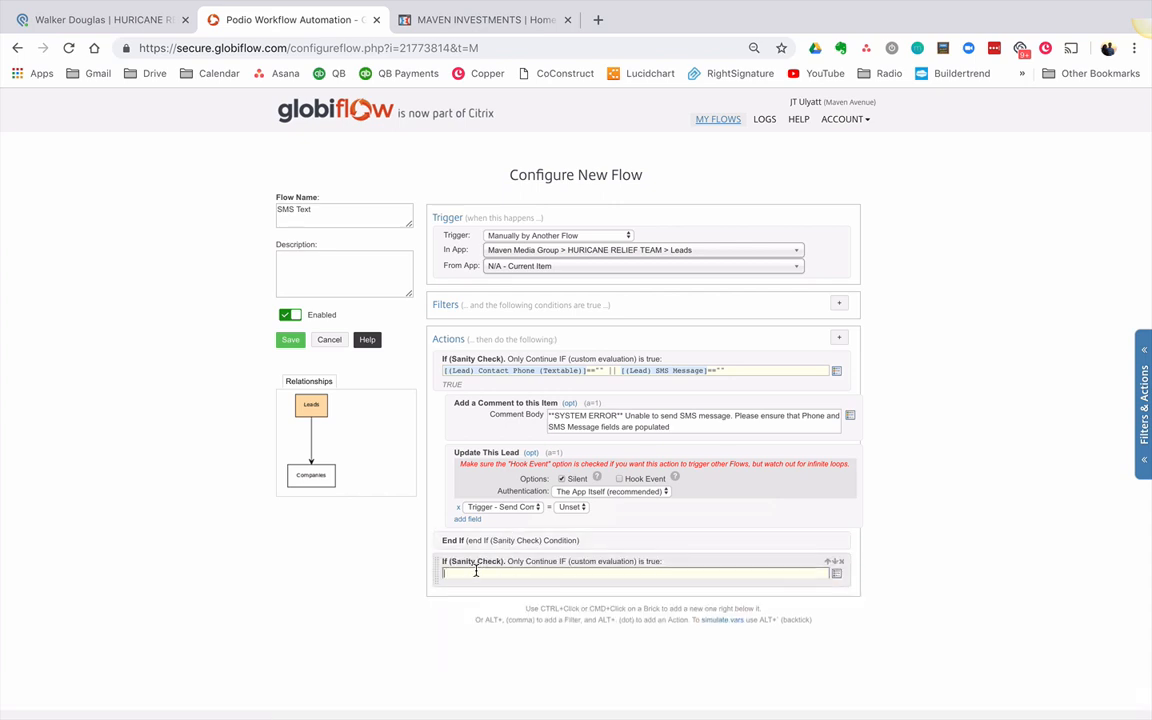
pyautogui.keyDown('ctrl'); pyautogui.click(474, 583); pyautogui.keyUp('ctrl')
pyautogui.click(466, 617)
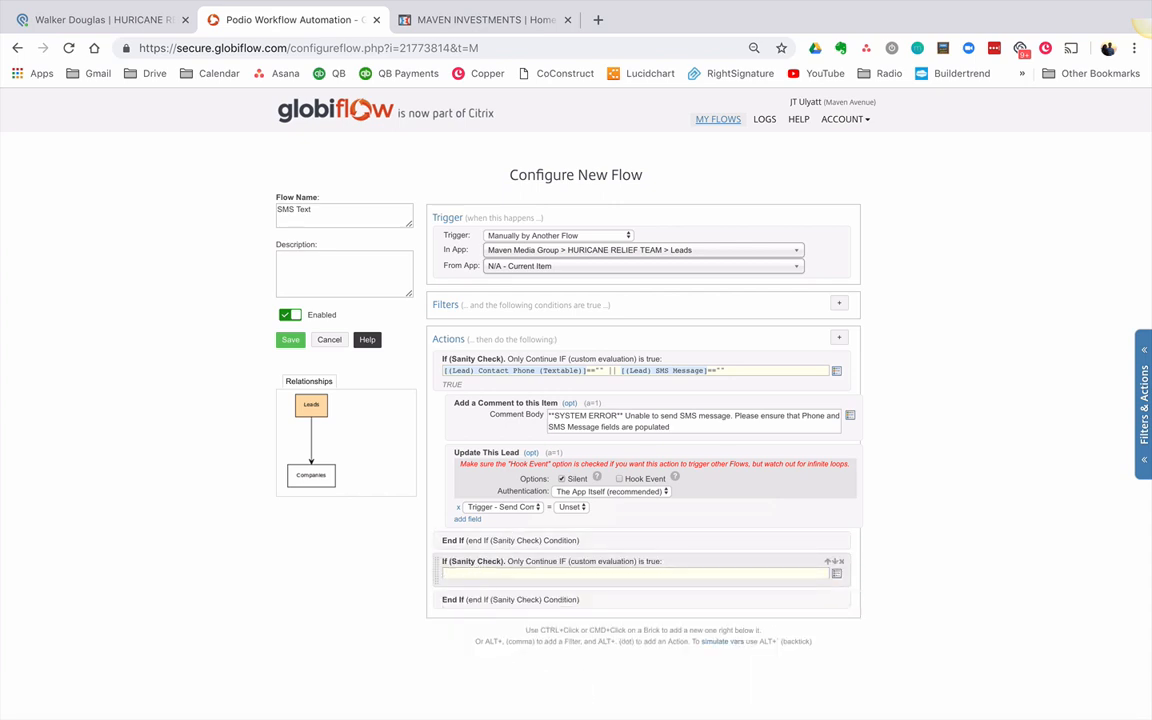
# Require Contact Phone and SMS Message both non-empty, joined with &&.
pyautogui.click(836, 573)
pyautogui.write('phone')
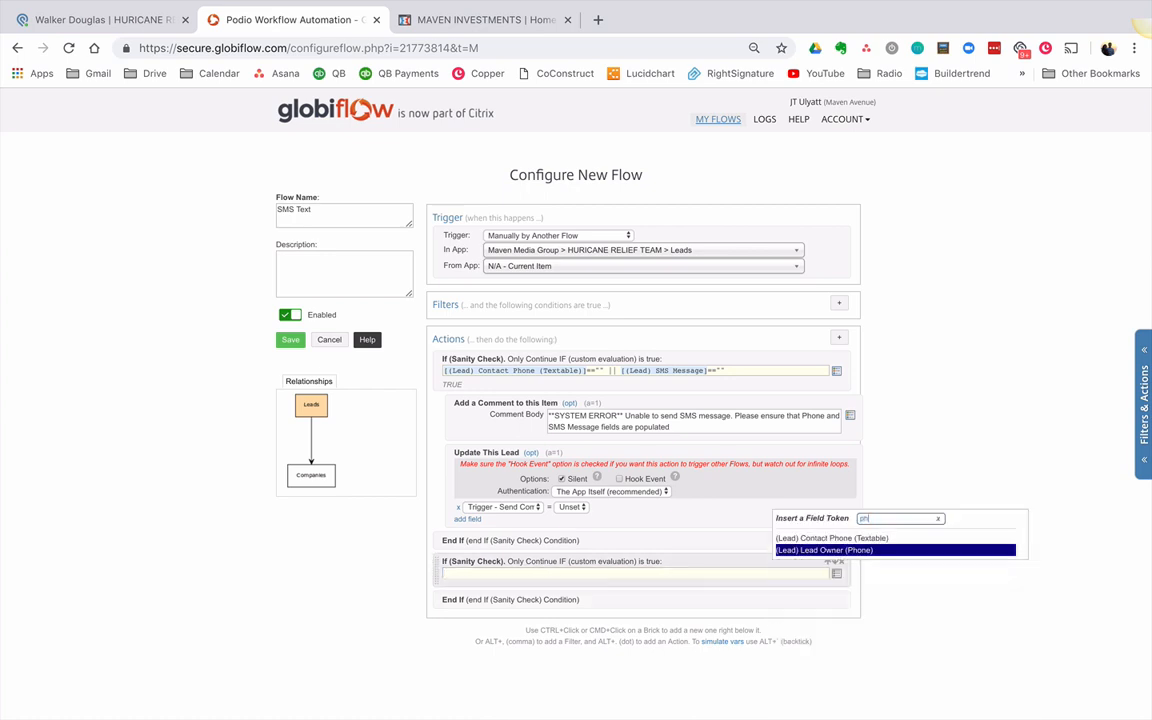
pyautogui.press('Return')
pyautogui.write('[(Lead) Contact Phone (Textable)]!=')
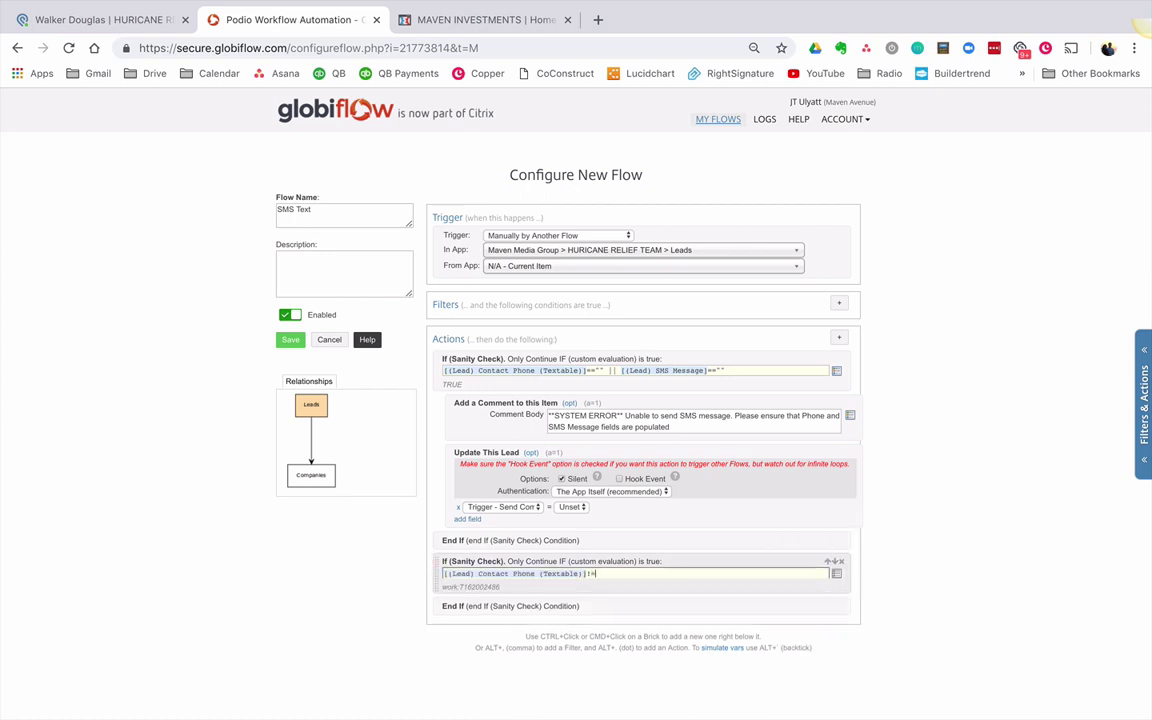
pyautogui.write('"" &&')
pyautogui.click(836, 573)
pyautogui.write('sms')
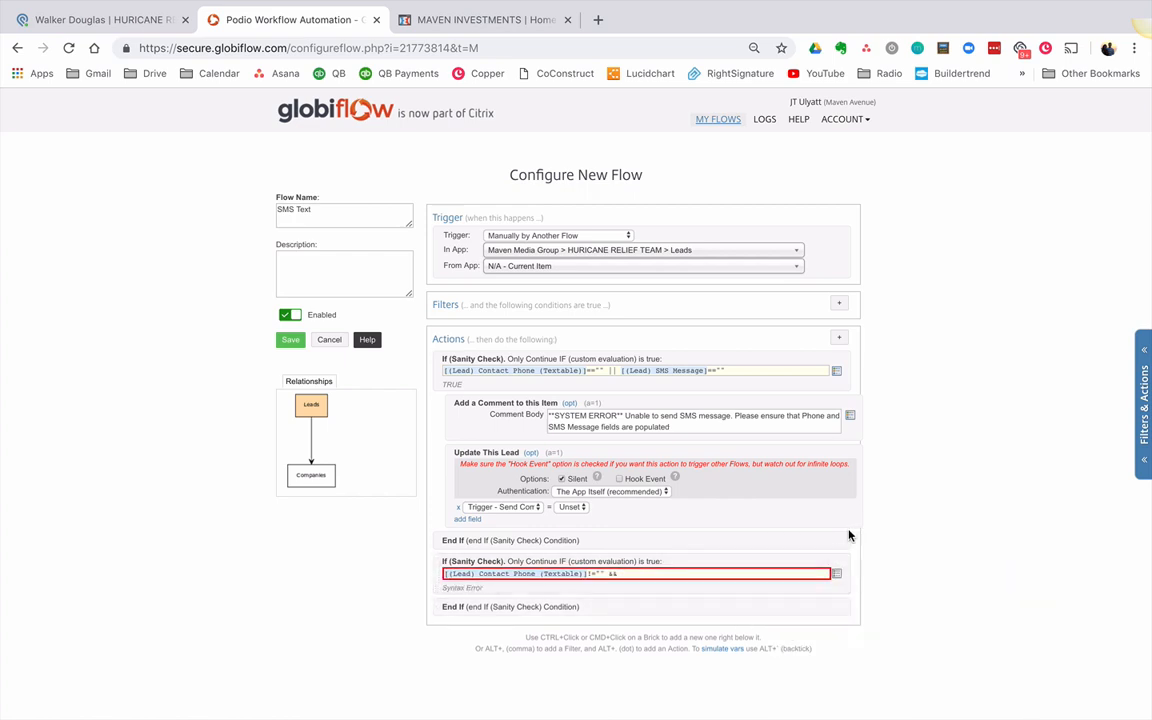
pyautogui.click(835, 574)
pyautogui.click(850, 538)
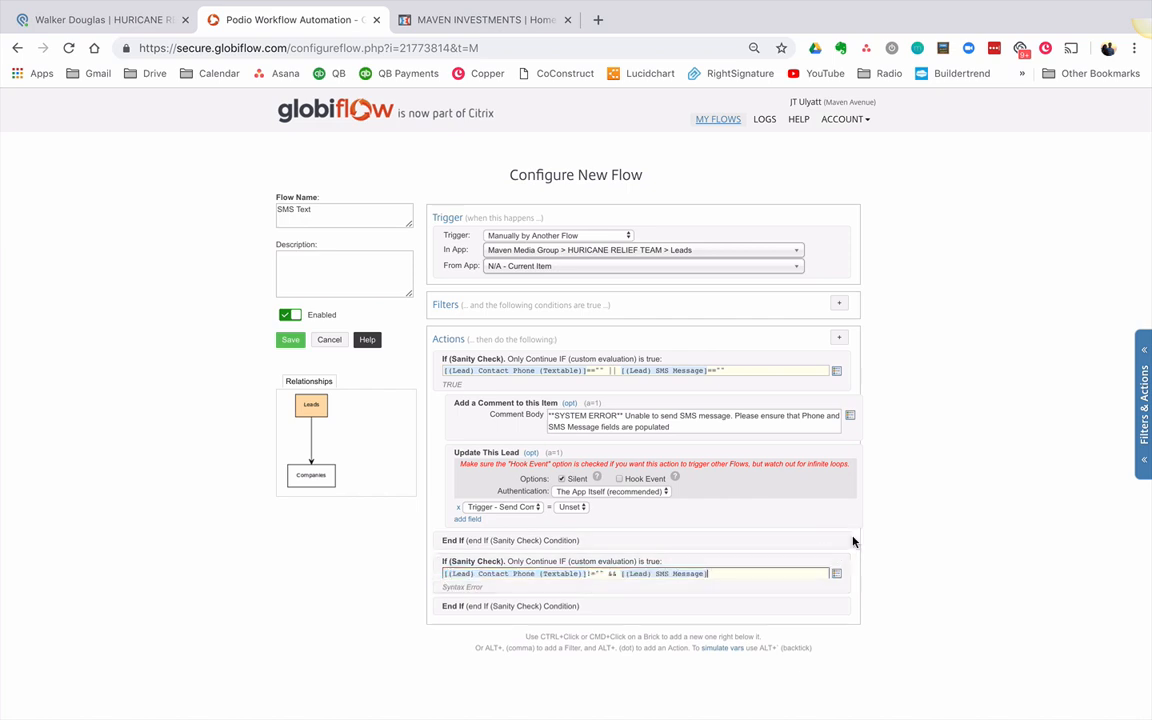
pyautogui.moveTo(640, 567)
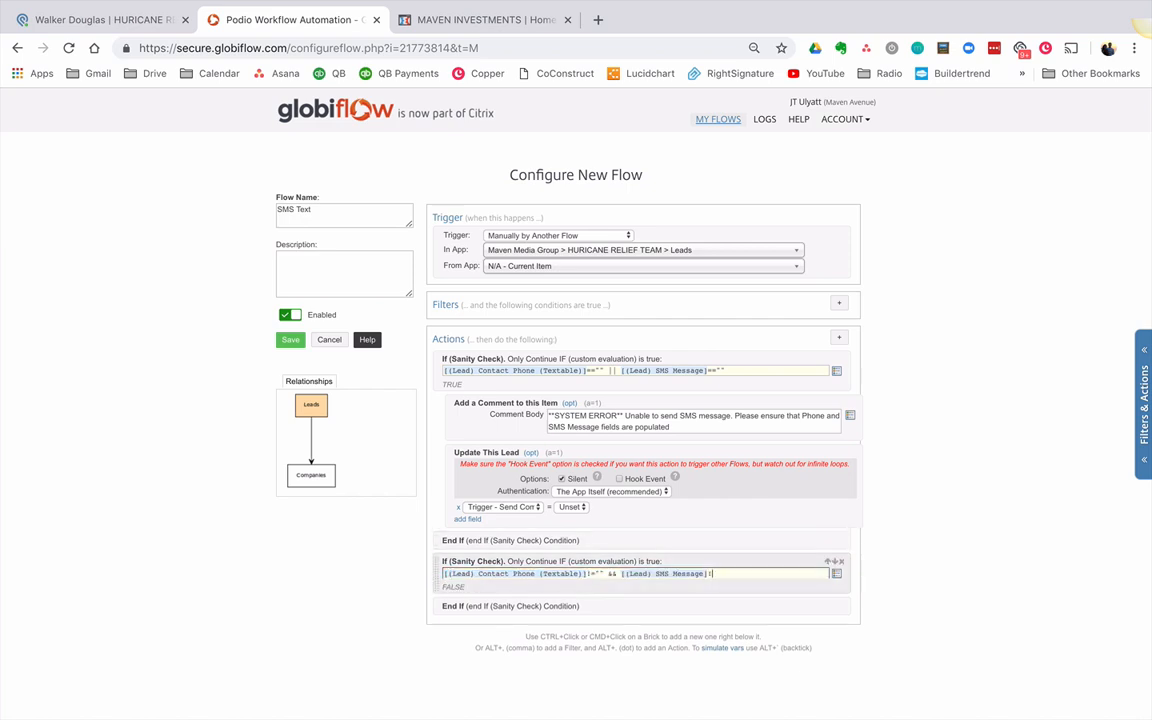
pyautogui.scroll(-2, 597, 537)
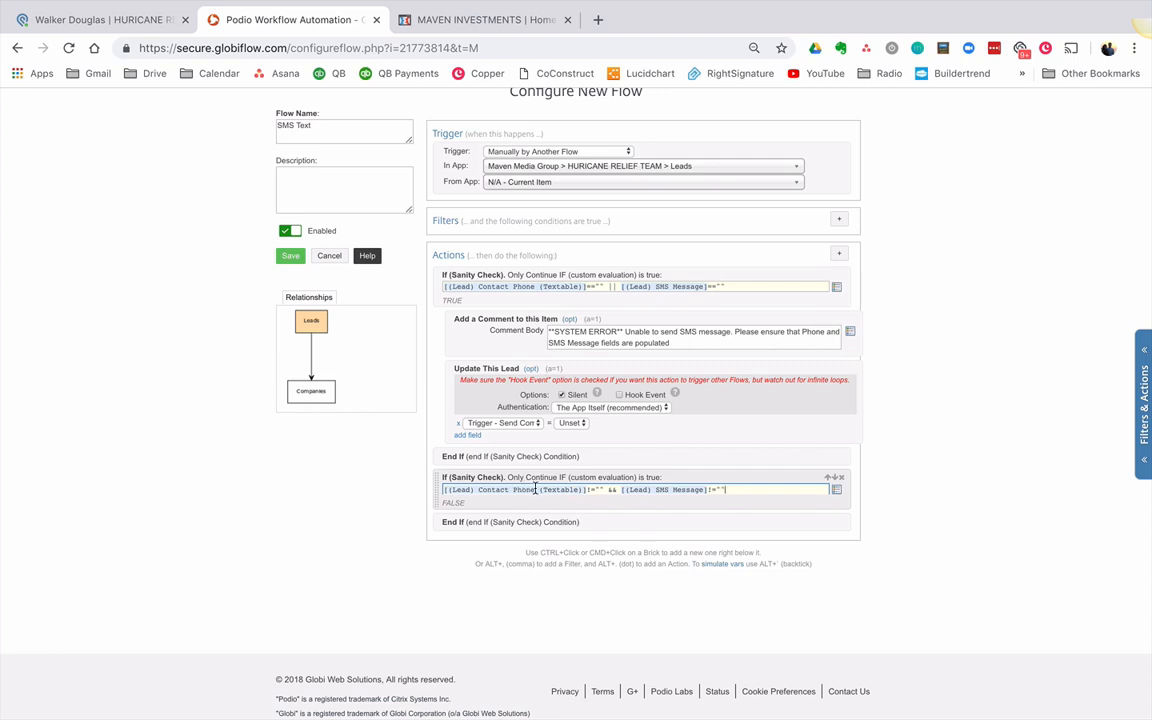
# Add a Custom Variable named smsphone with the pasted phone-cleaning formula.
pyautogui.keyDown('ctrl'); pyautogui.click(513, 507); pyautogui.keyUp('ctrl')
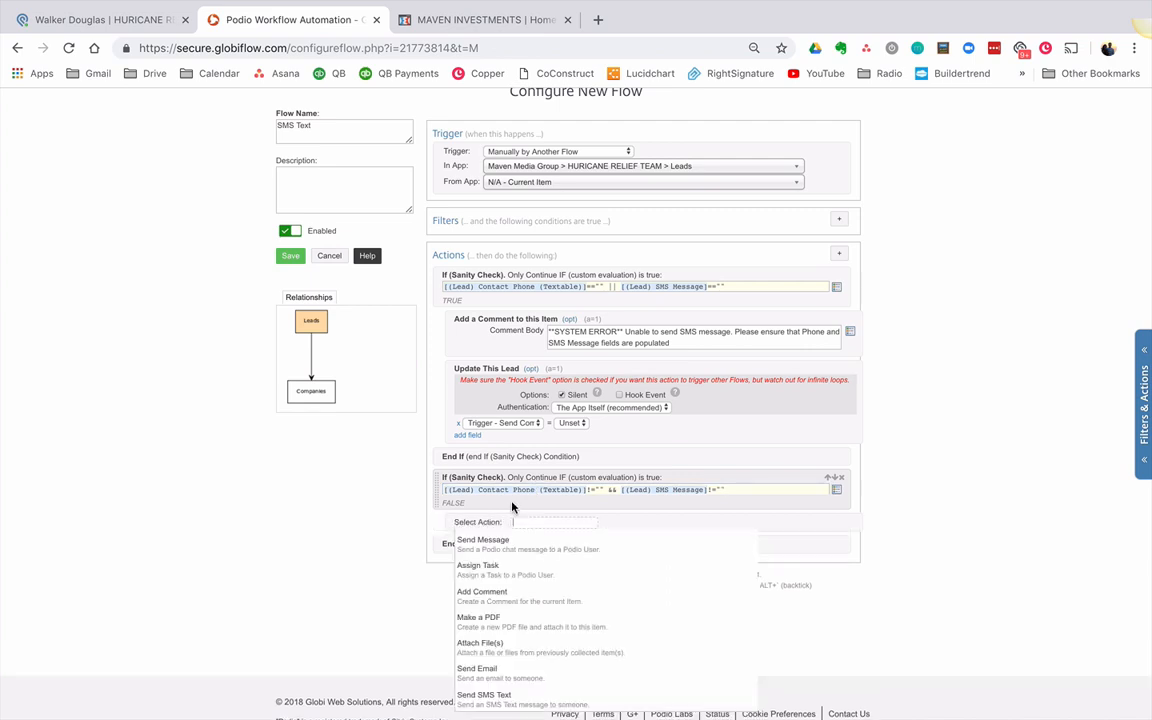
pyautogui.write('va')
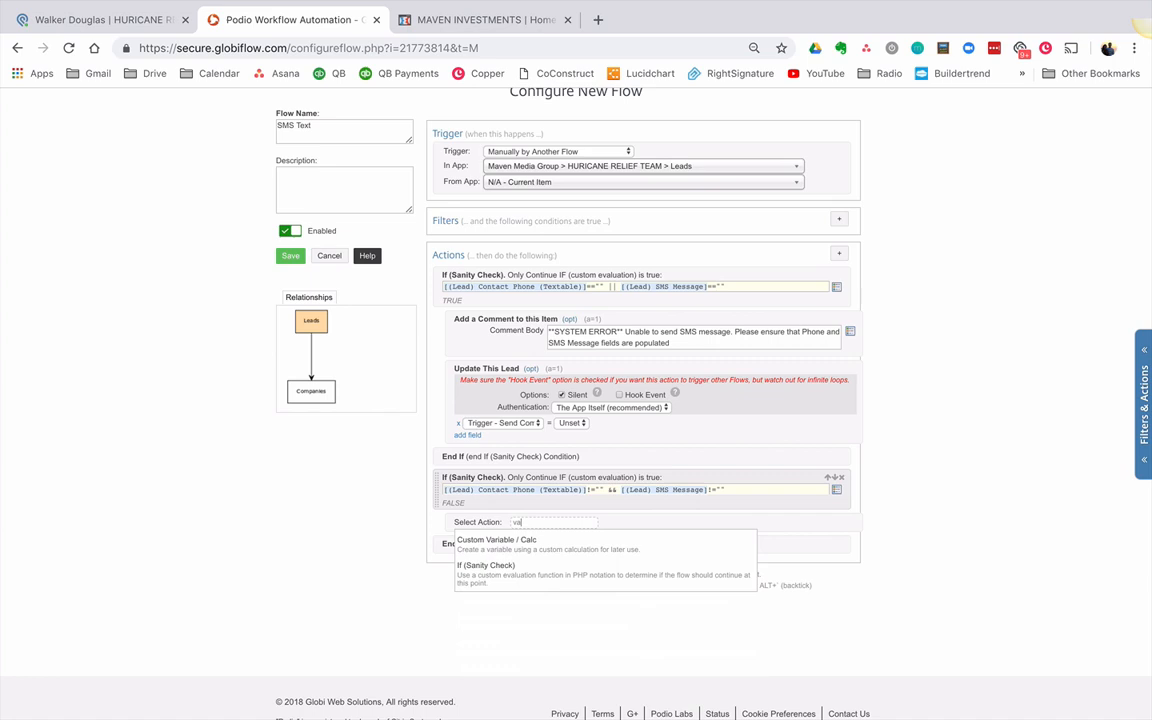
pyautogui.write('r')
pyautogui.press('Return')
pyautogui.click(487, 534)
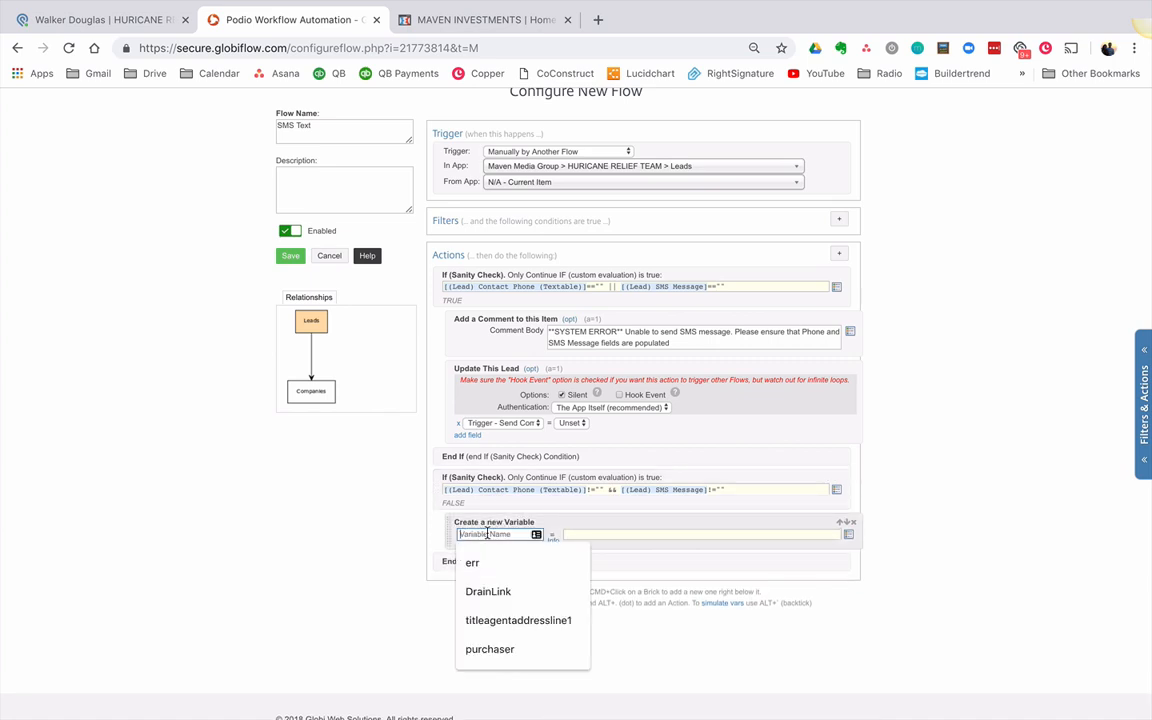
pyautogui.write('smsphone')
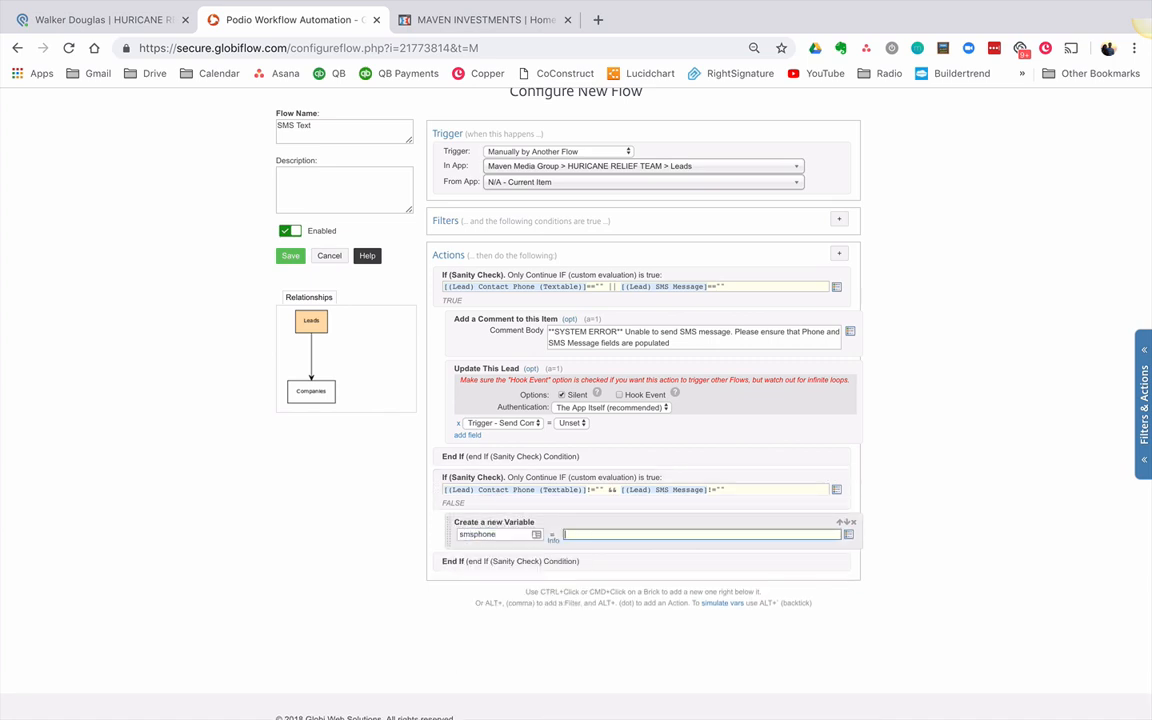
pyautogui.press('Tab')
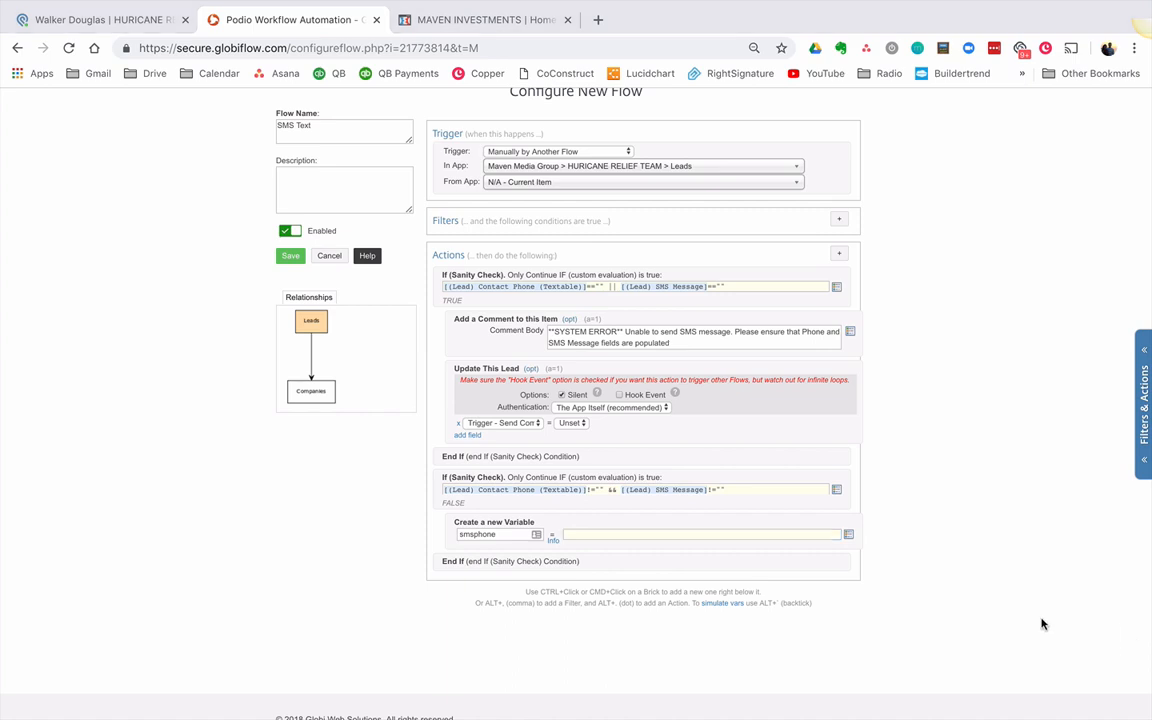
pyautogui.click(694, 537)
pyautogui.write('str_replace(array("(",")"," ","-"),"",preg_replace("/(other|work|home|):/ism", "", [(Ref Contact) Mobile Phone]))')
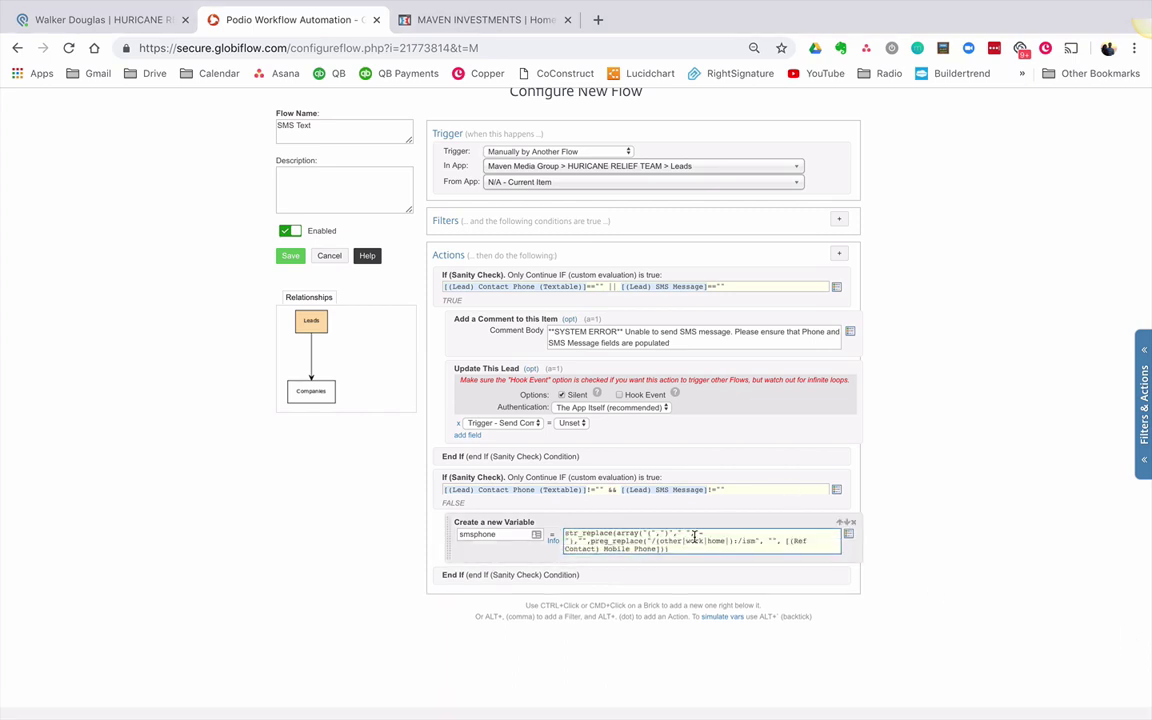
pyautogui.moveTo(660, 542)
pyautogui.moveTo(657, 541); pyautogui.dragTo(743, 541)
pyautogui.click(659, 549)
pyautogui.moveTo(659, 549); pyautogui.dragTo(789, 541)
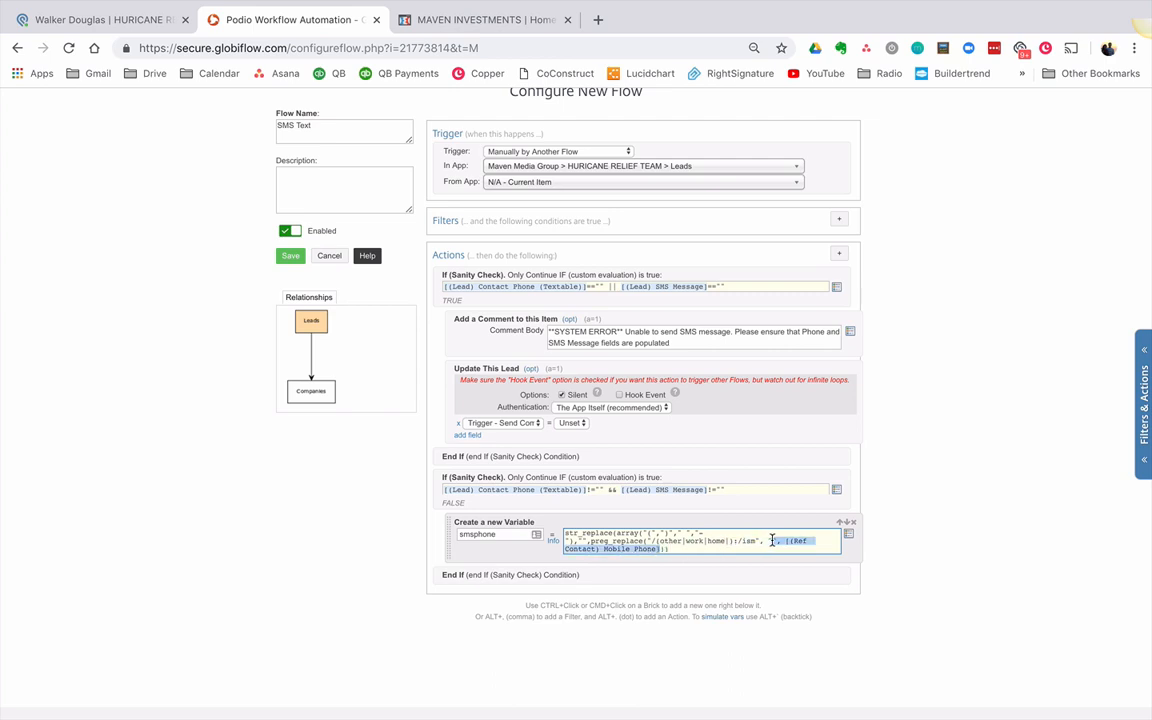
pyautogui.press('BackSpace')
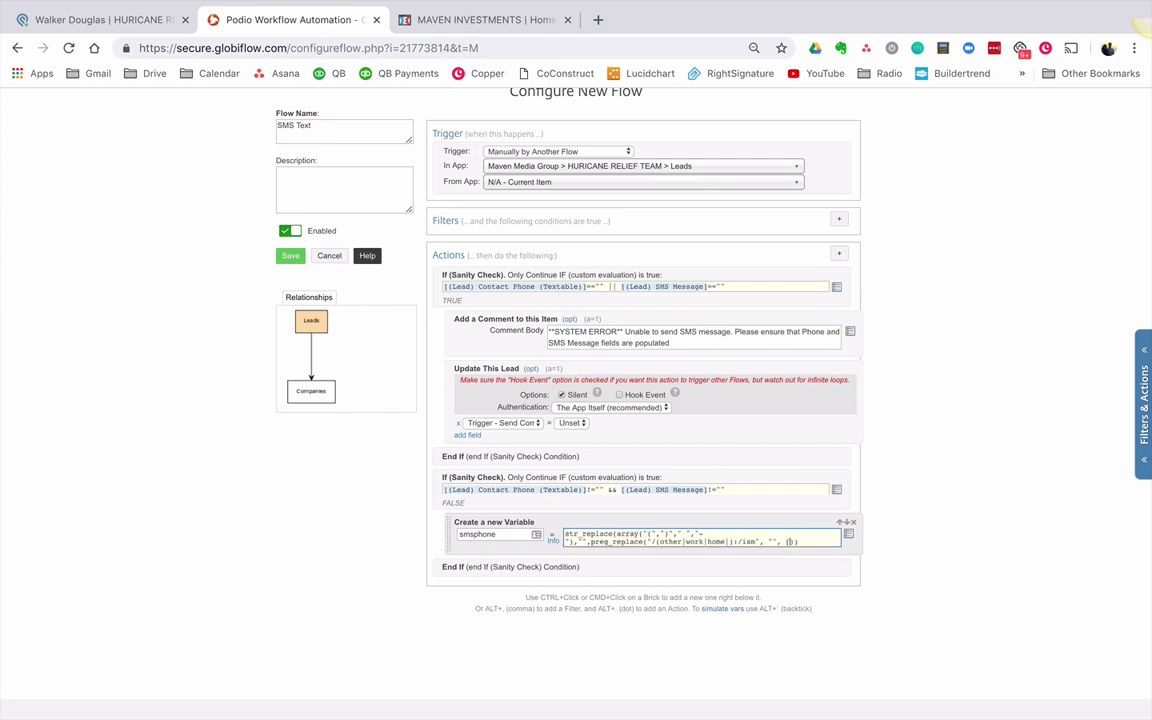
pyautogui.click(849, 536)
pyautogui.write('phone')
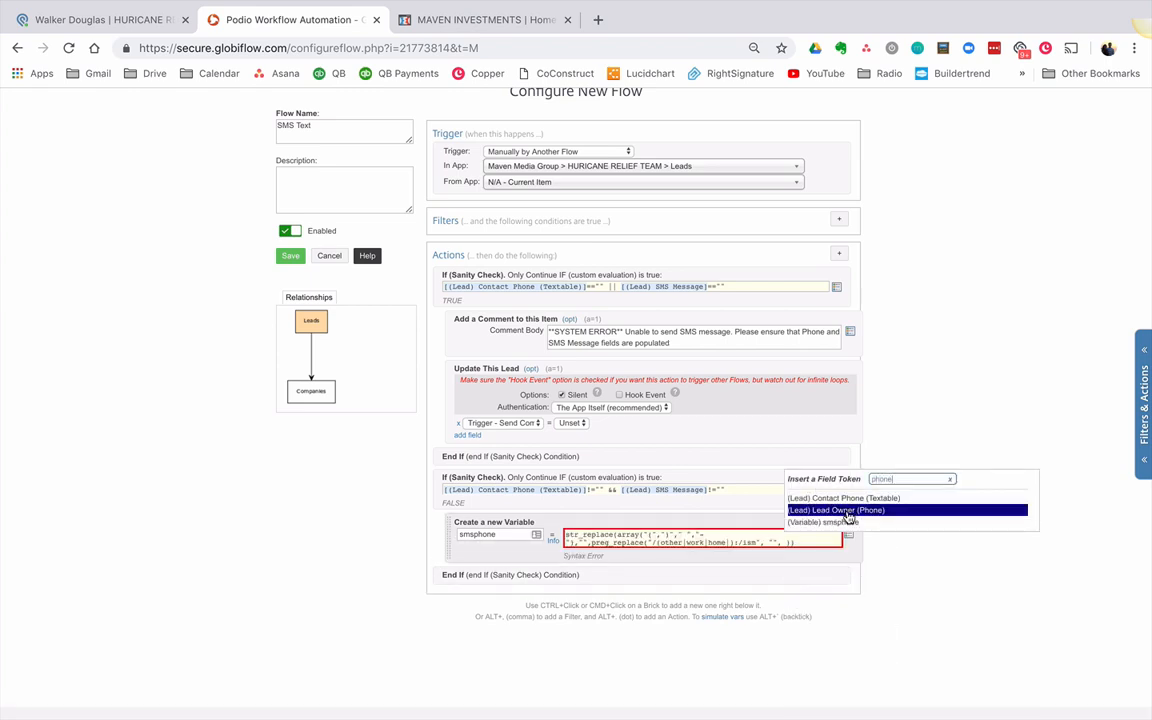
pyautogui.press('Up')
pyautogui.press('Up')
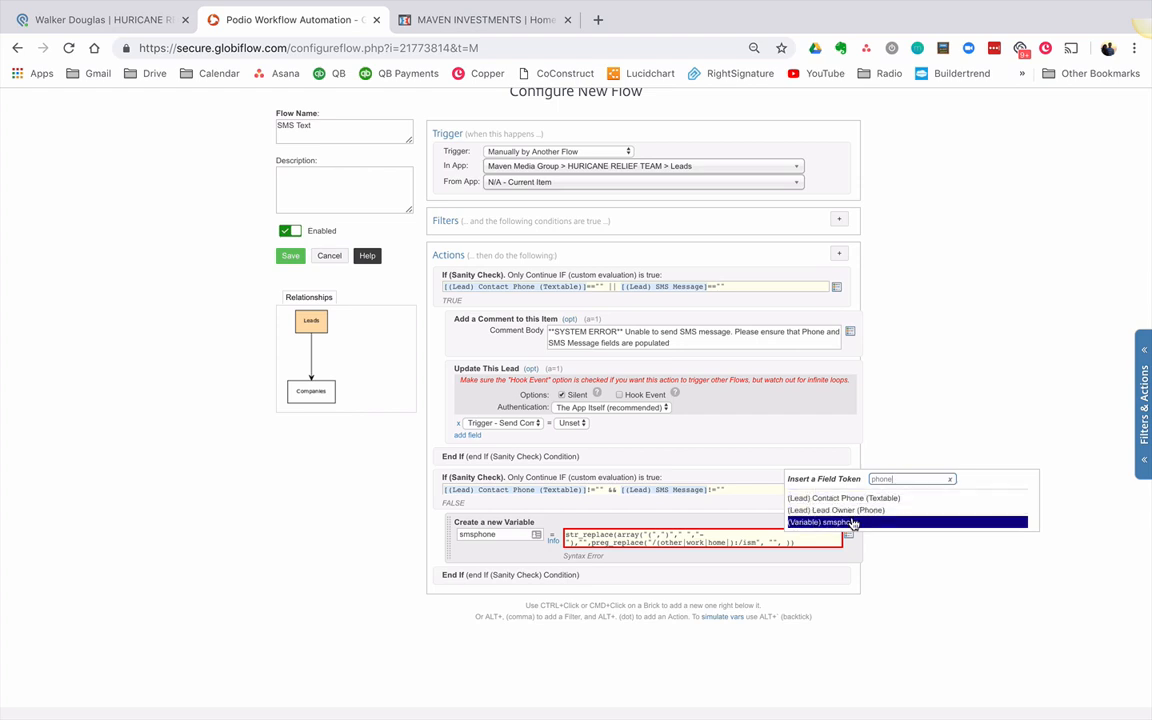
pyautogui.press('Up')
pyautogui.press('Up')
pyautogui.press('Return')
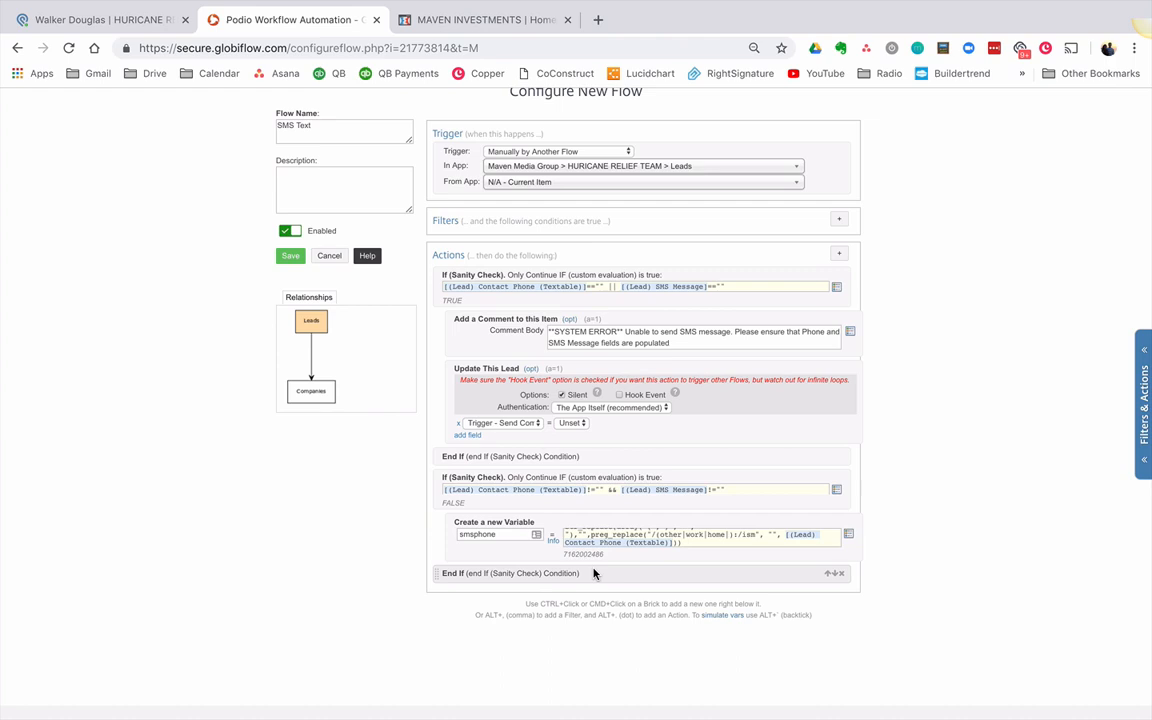
pyautogui.moveTo(604, 554); pyautogui.dragTo(565, 554)
pyautogui.moveTo(650, 537)
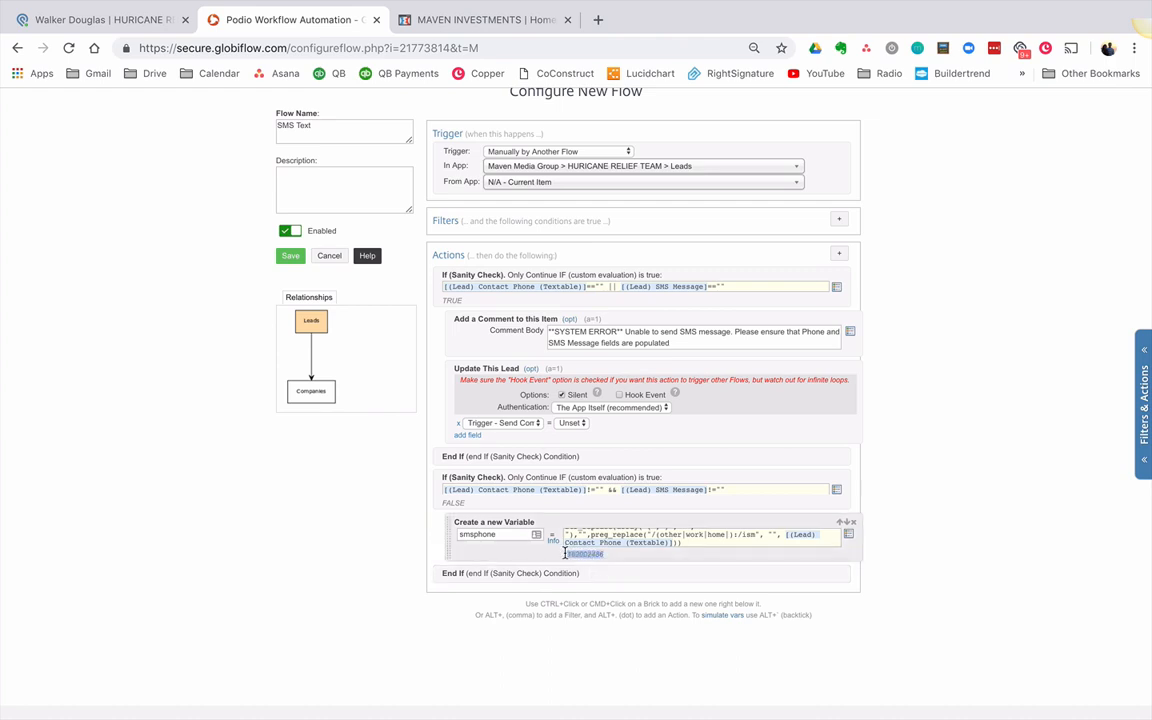
pyautogui.click(613, 558)
# Add a Send SMS Text action addressed to +1[(Variable) smsphone].
pyautogui.keyDown('ctrl'); pyautogui.click(510, 561); pyautogui.keyUp('ctrl')
pyautogui.write('s')
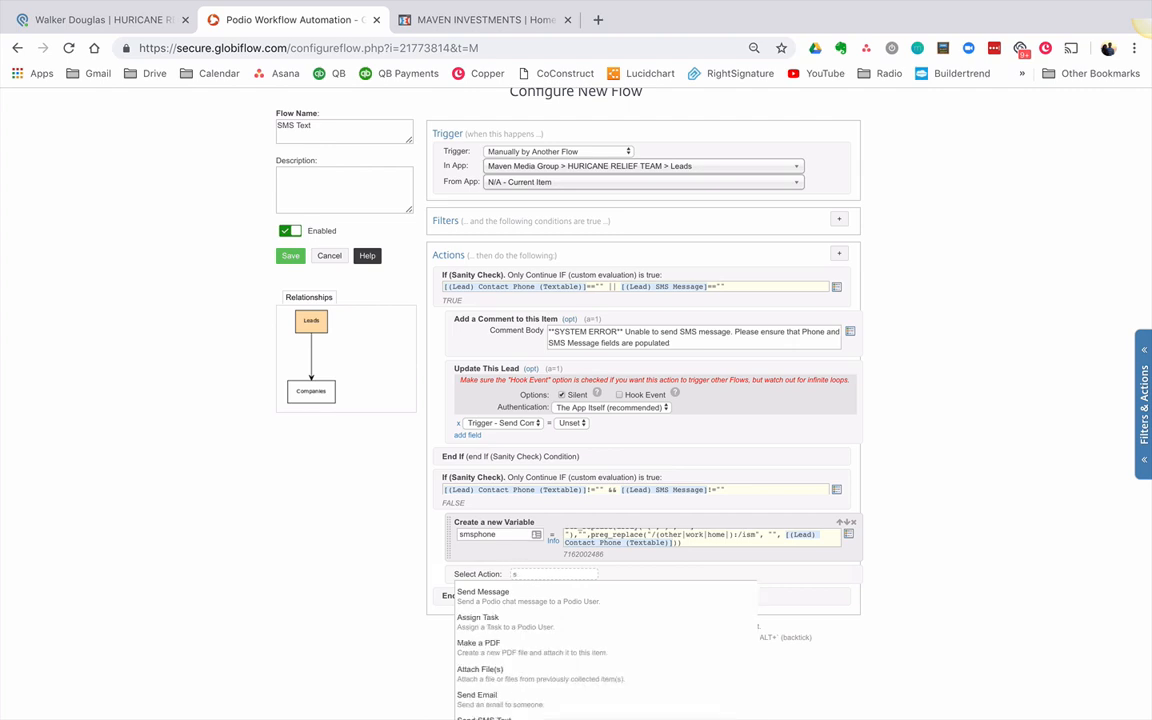
pyautogui.write('end')
pyautogui.click(497, 648)
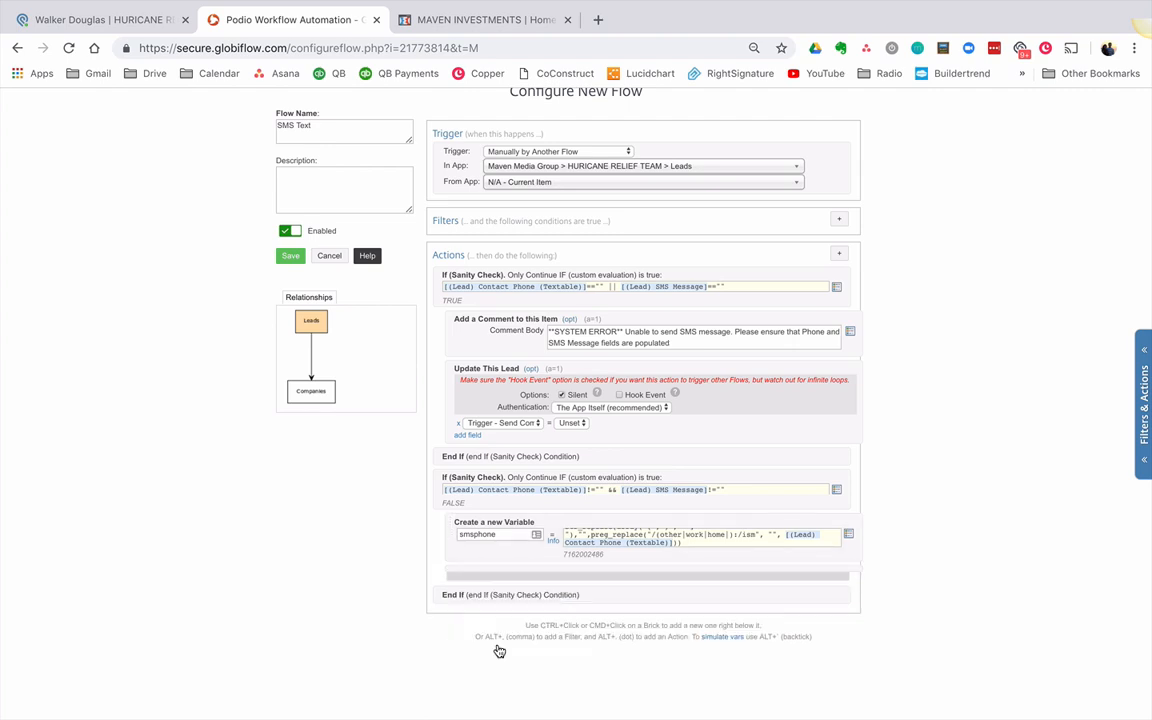
pyautogui.click(577, 587)
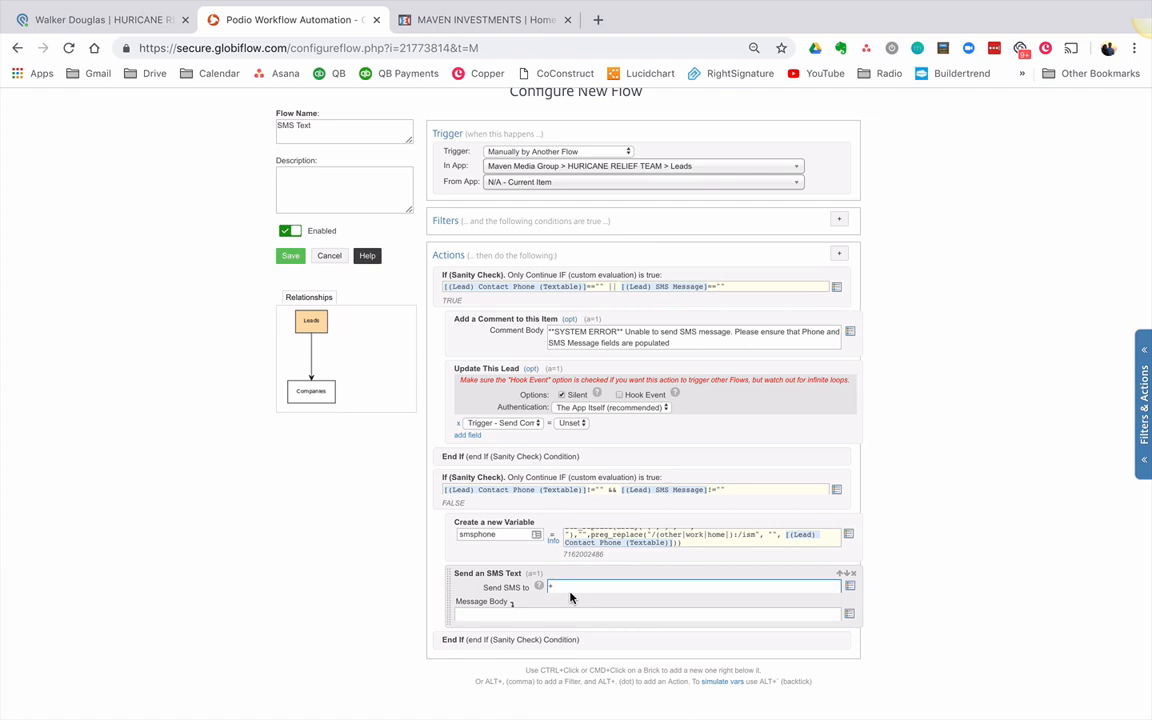
pyautogui.write('1')
pyautogui.click(851, 589)
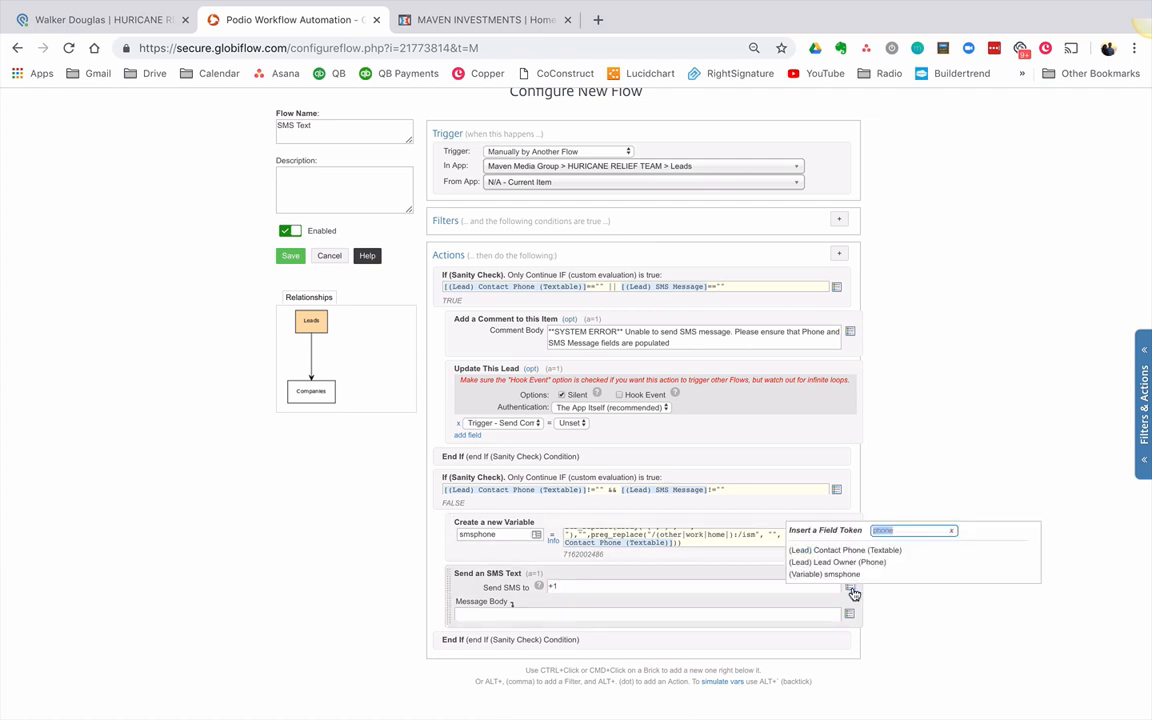
pyautogui.click(852, 576)
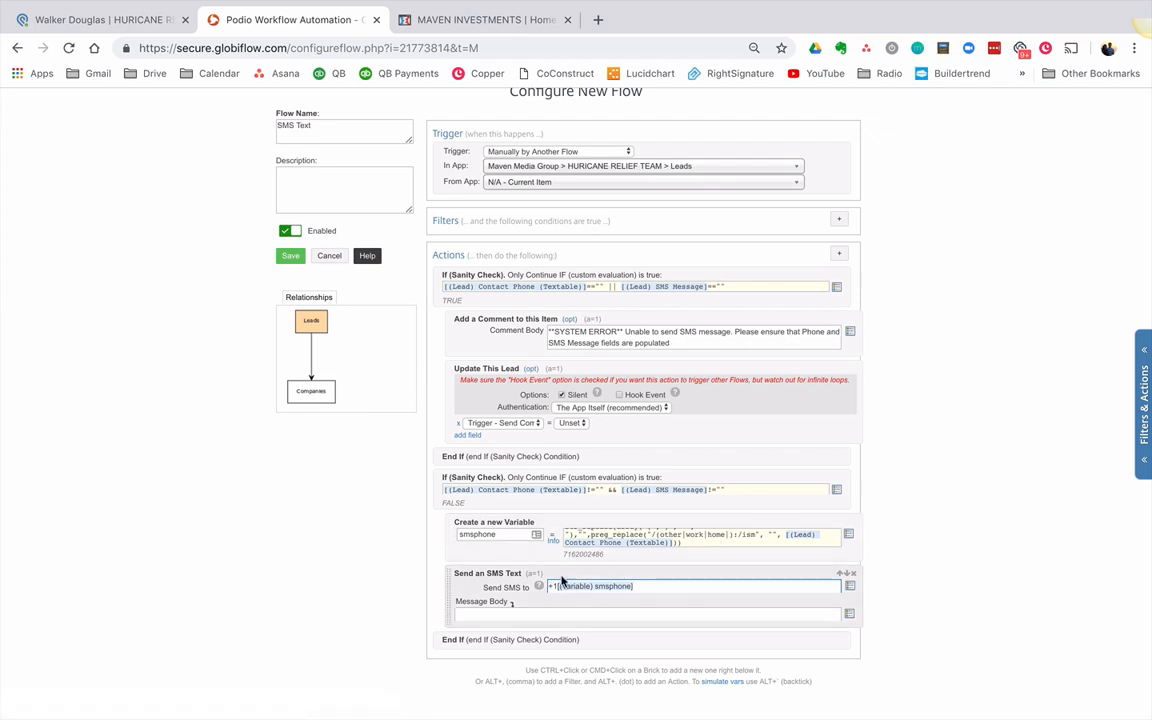
pyautogui.moveTo(520, 585)
pyautogui.scroll(-1, 505, 592)
# Set the message body to 'Msg from Maven: [(Lead) SMS Message]'.
pyautogui.click(497, 556)
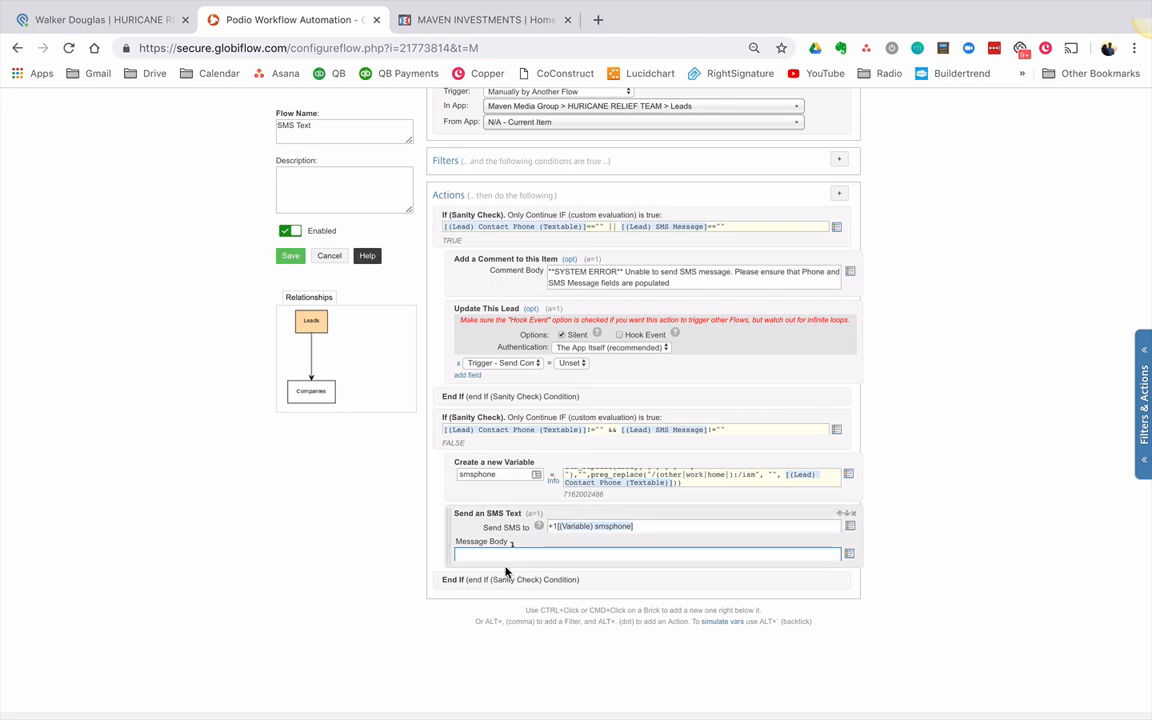
pyautogui.write('Msg fro')
pyautogui.write('m Maven:')
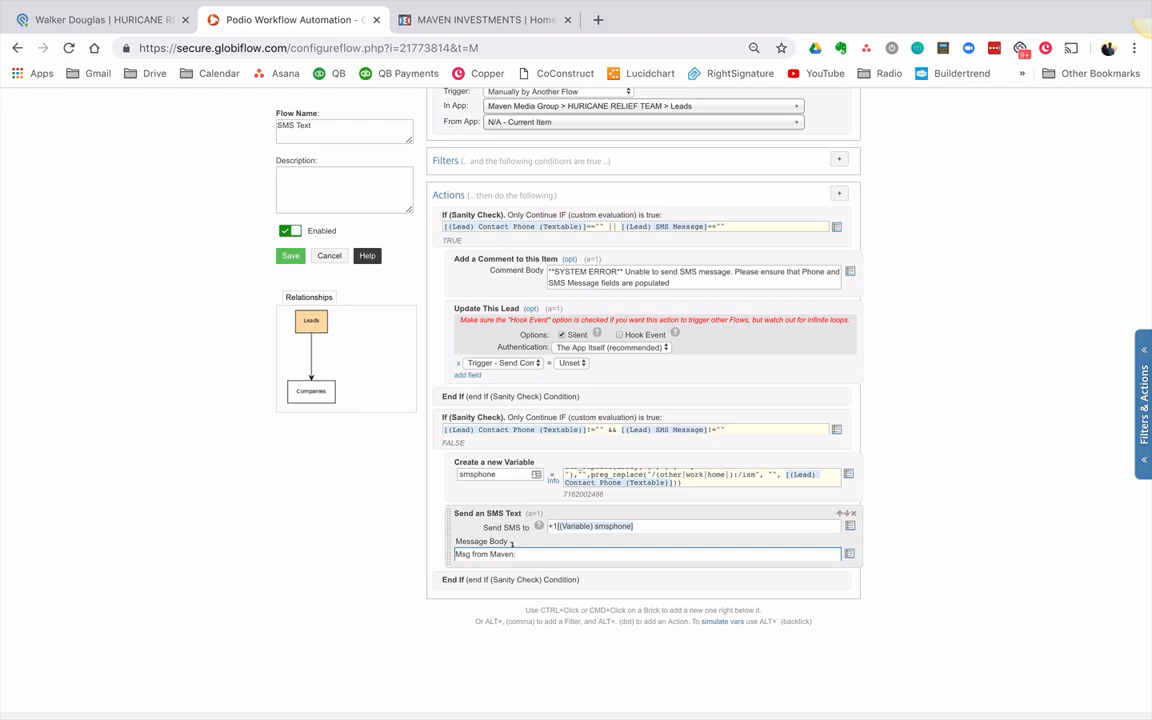
pyautogui.click(848, 553)
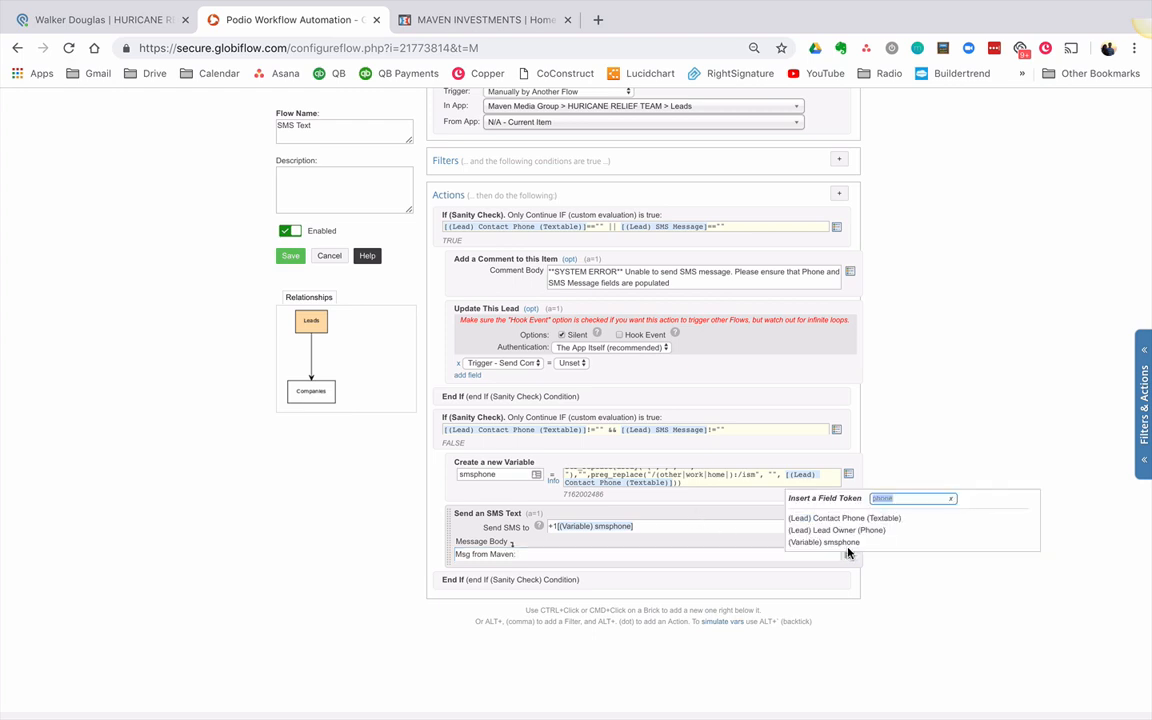
pyautogui.write('sms')
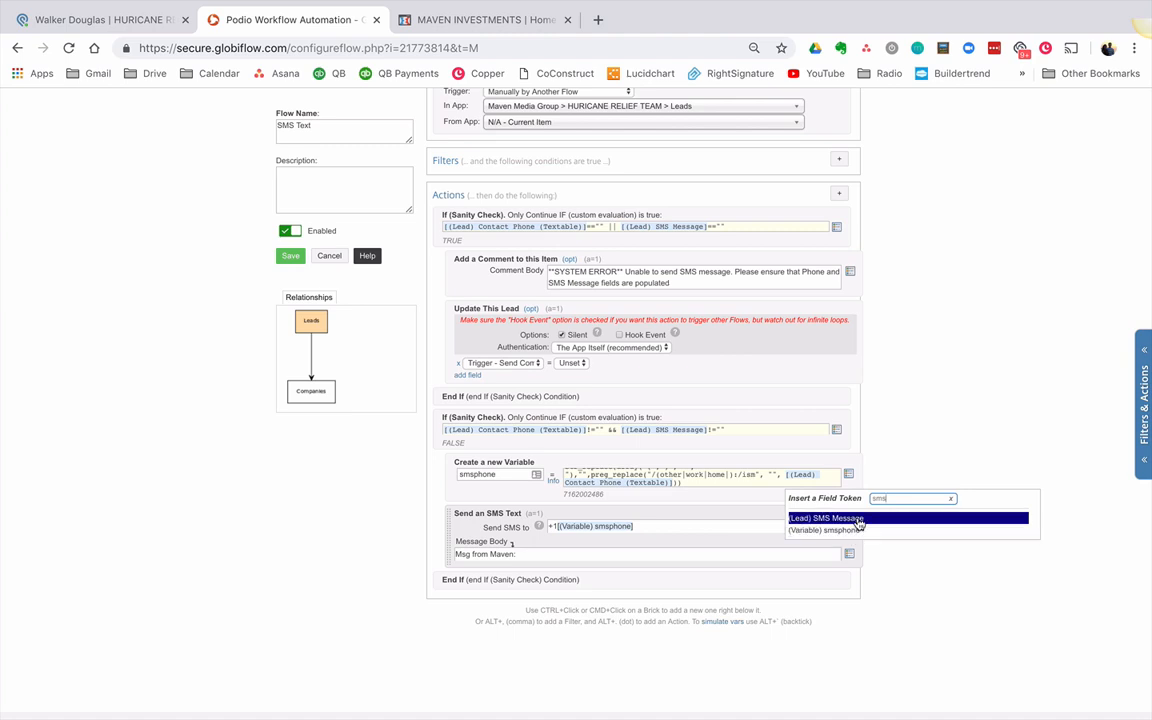
pyautogui.click(858, 520)
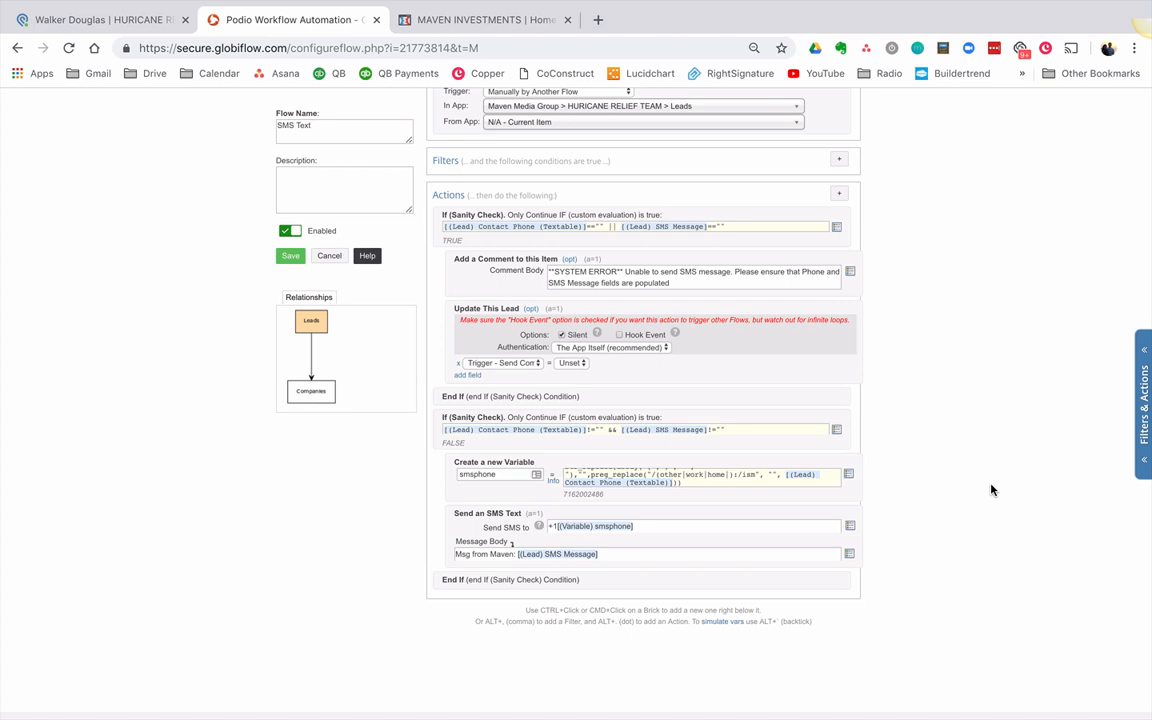
# Add a comment action naming [(Lead) Contact Name] as the SMS recipient.
pyautogui.keyDown('ctrl'); pyautogui.click(498, 566); pyautogui.keyUp('ctrl')
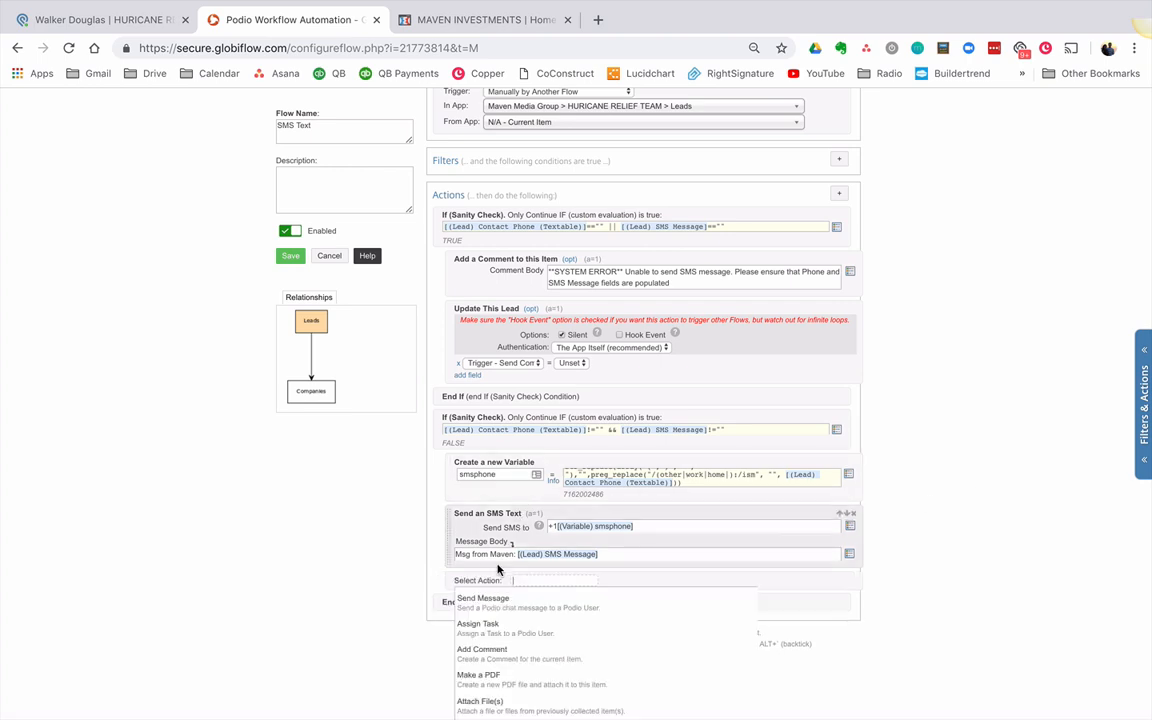
pyautogui.write('add')
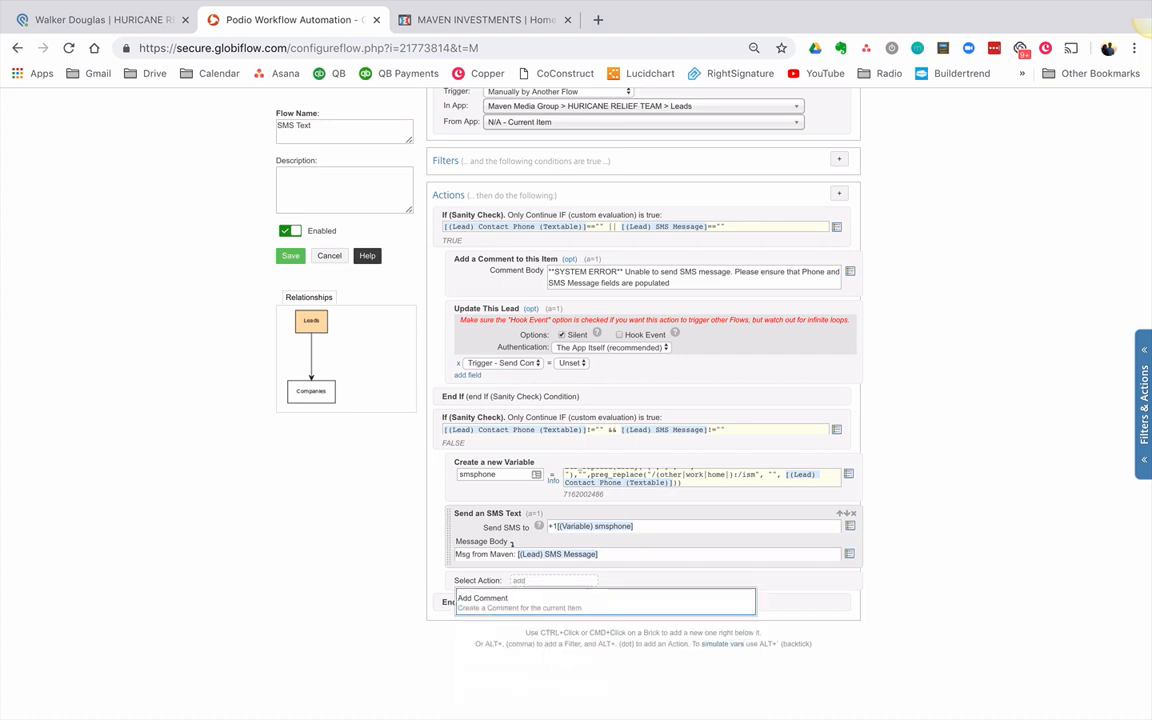
pyautogui.click(580, 597)
pyautogui.write('**')
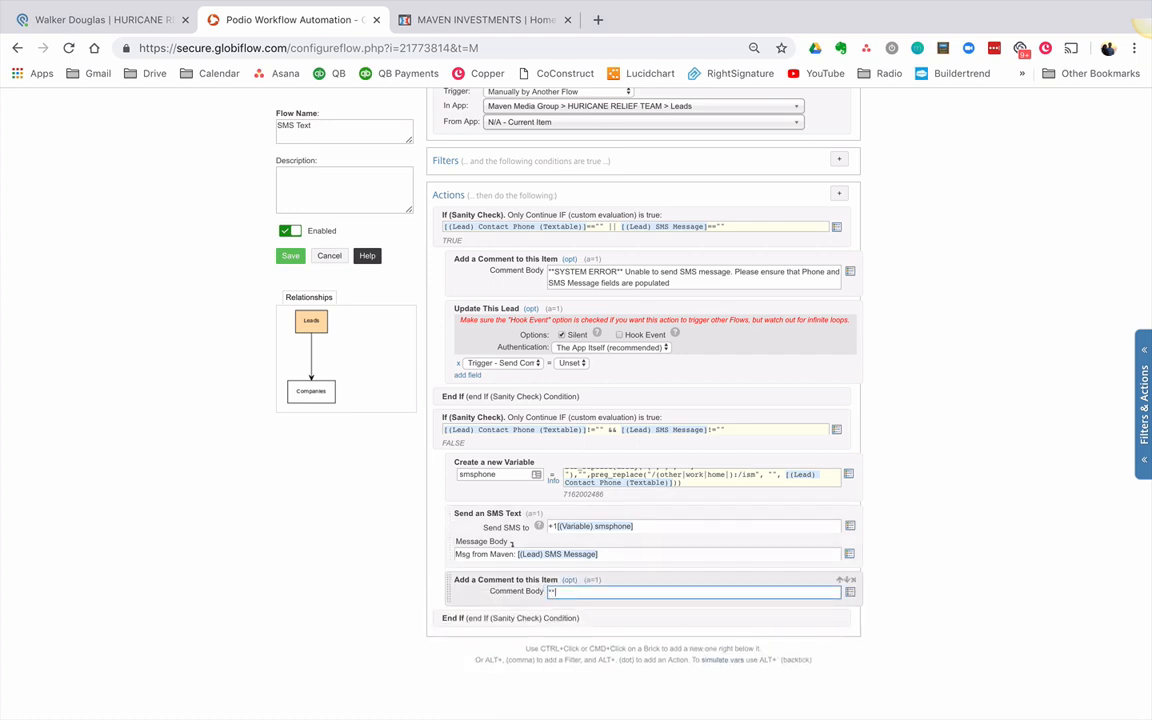
pyautogui.write('System Me')
pyautogui.write('ssage** S')
pyautogui.write('MS Message sent to')
pyautogui.click(850, 593)
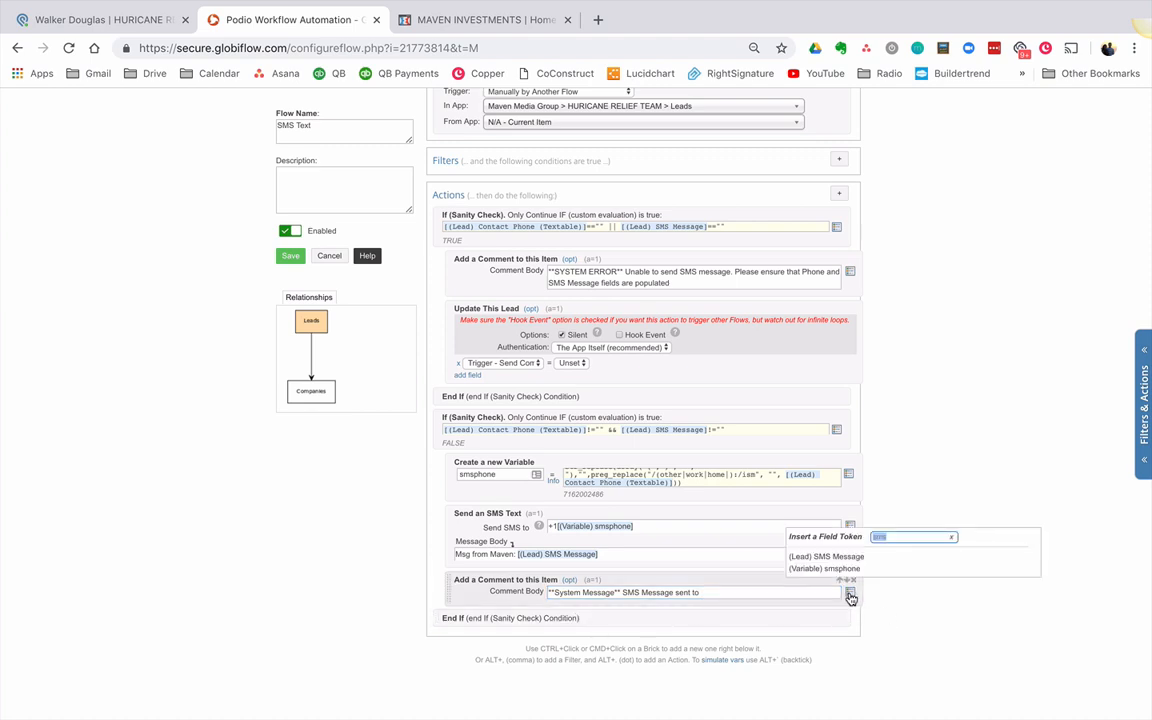
pyautogui.write('name')
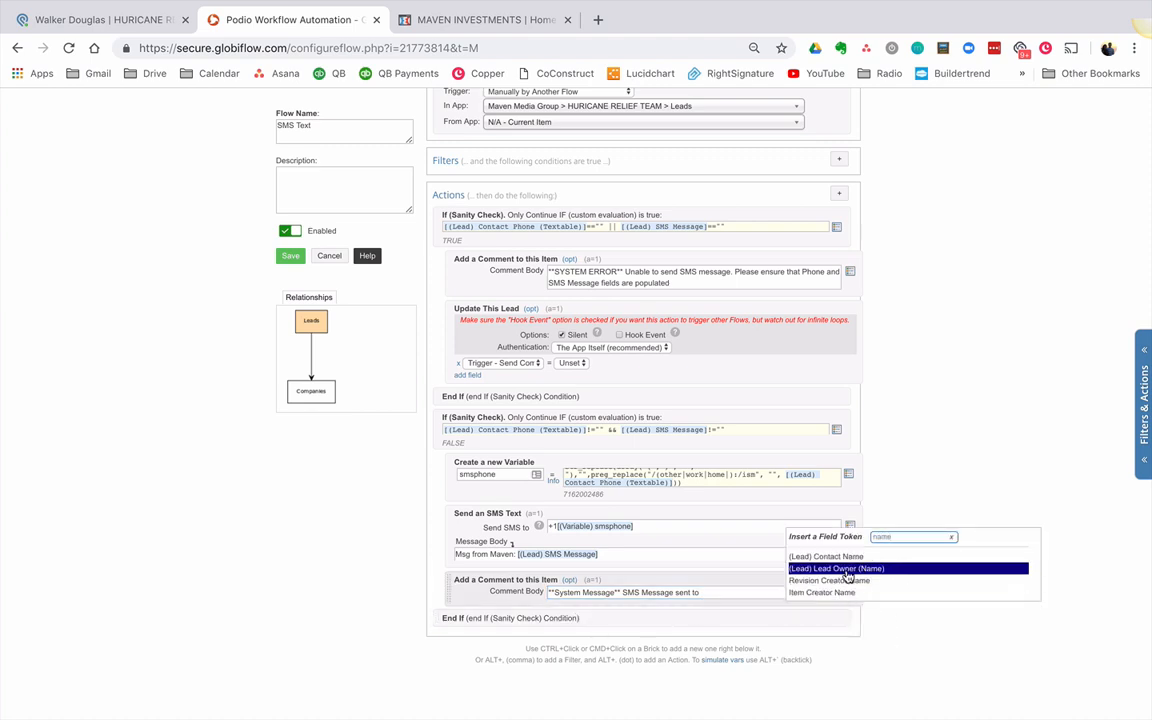
pyautogui.click(853, 558)
pyautogui.write('[(Lead) Contact Name]. Ensu')
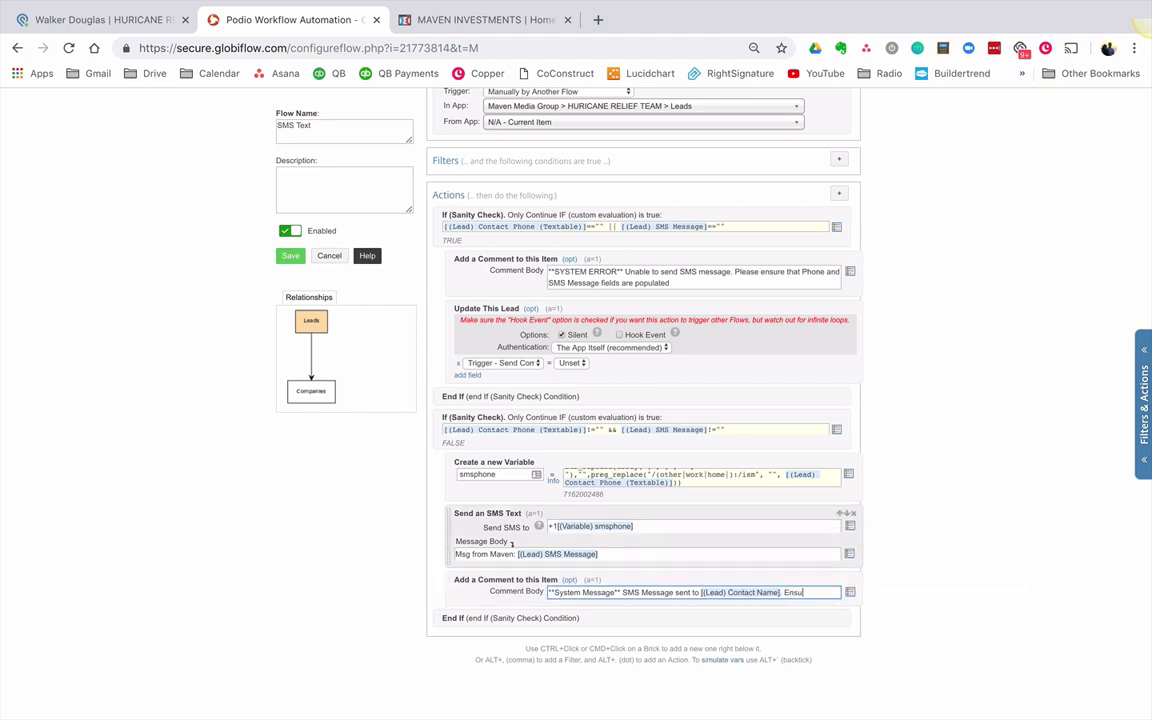
pyautogui.write('re')
pyautogui.write('Replies wi')
pyautogui.write('ll appear in')
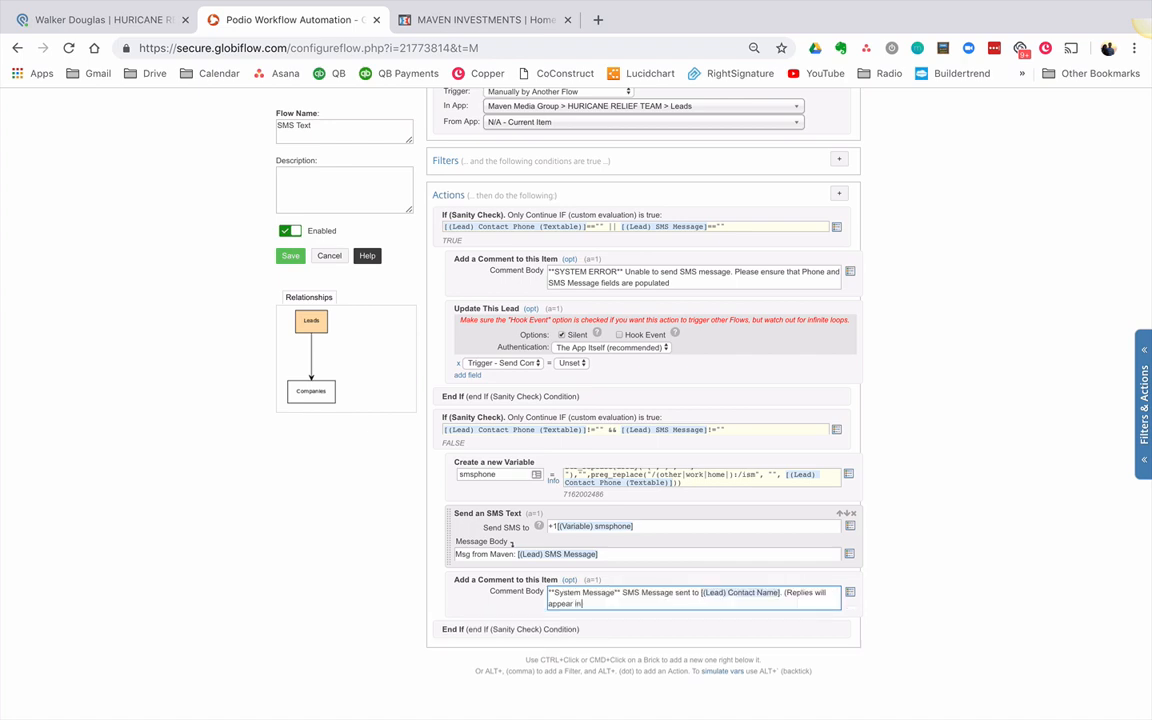
pyautogui.write(' comments)')
# Note that replies appear in comments and paste the sent message body on a new line.
pyautogui.press('Return')
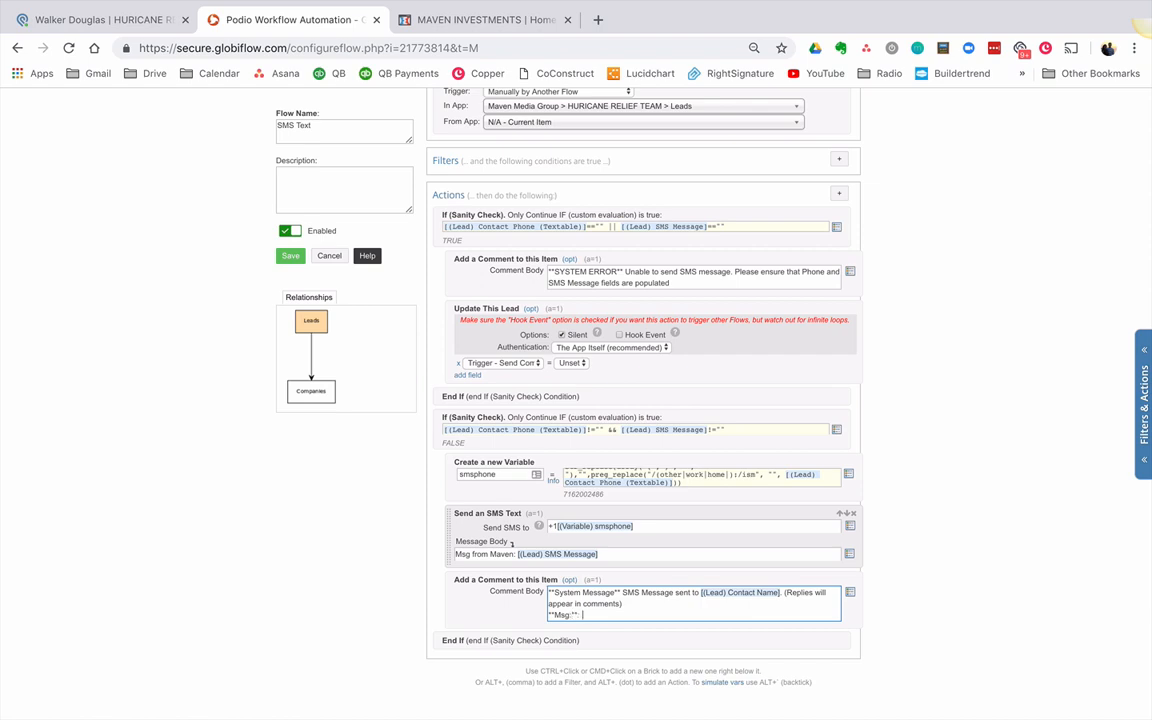
pyautogui.tripleClick(655, 553)
pyautogui.hotkey('ctrl', 'c')
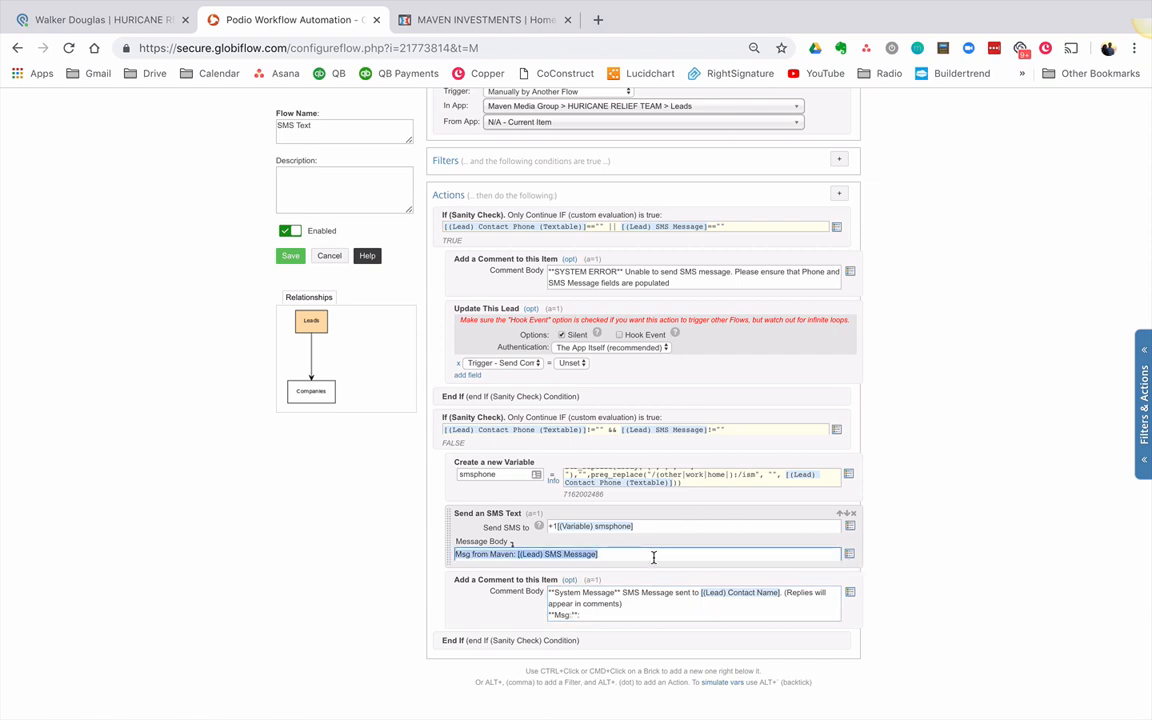
pyautogui.click(623, 615)
pyautogui.hotkey('ctrl', 'v')
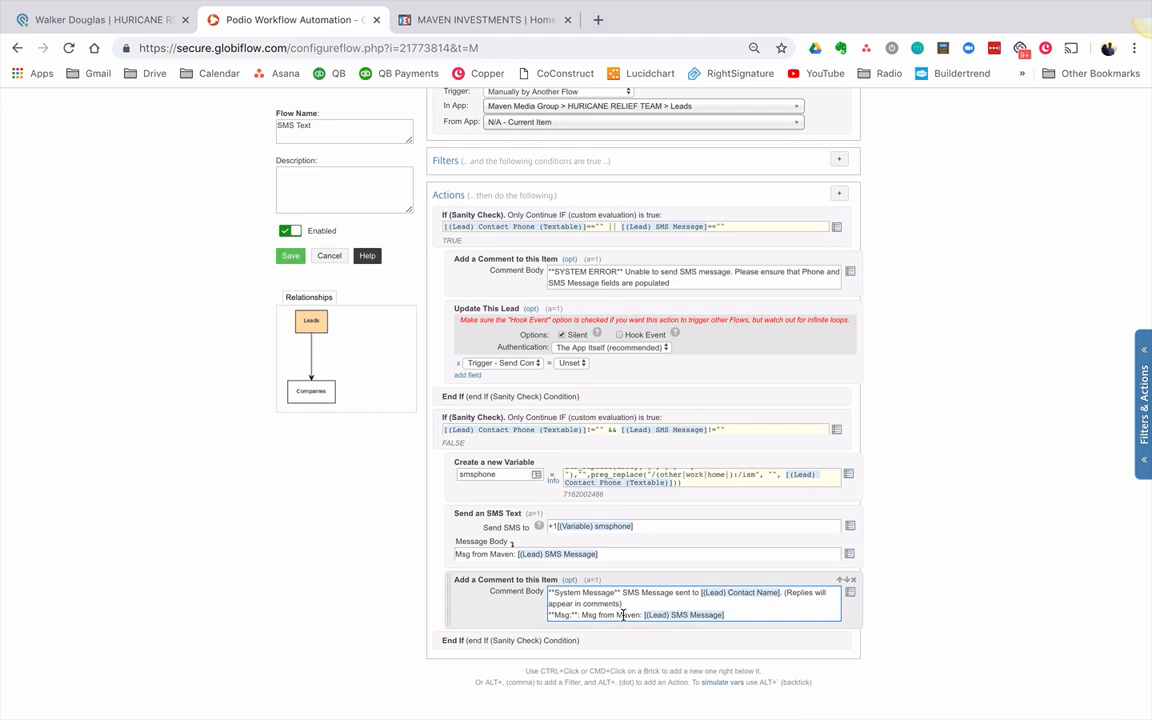
# Add an Update This Lead action resetting Trigger - Send Communication to Unset.
pyautogui.keyDown('ctrl'); pyautogui.click(505, 614); pyautogui.keyUp('ctrl')
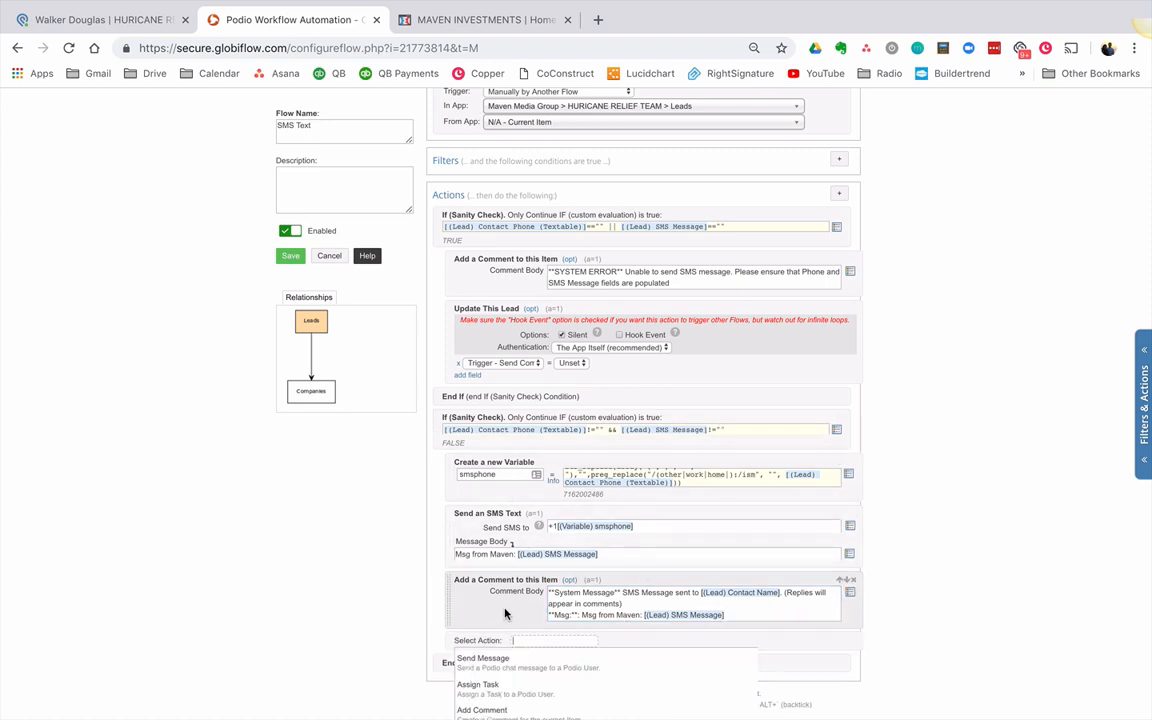
pyautogui.write('update')
pyautogui.click(490, 658)
pyautogui.scroll(-4, 468, 548)
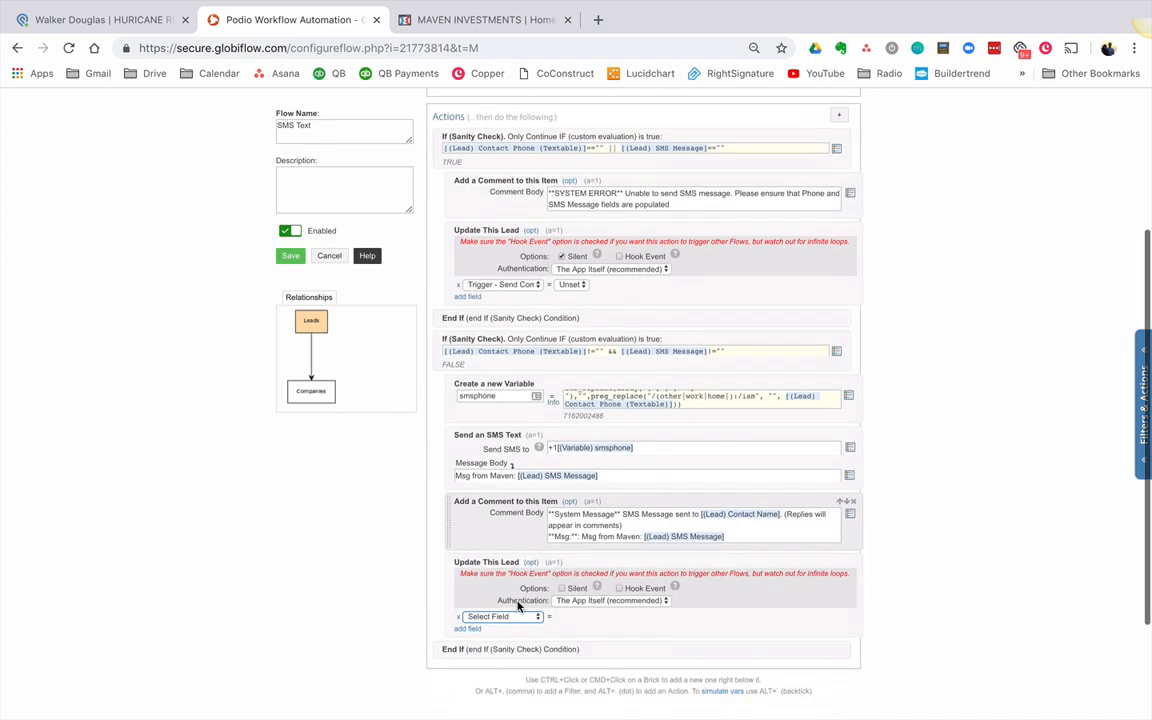
pyautogui.click(495, 496)
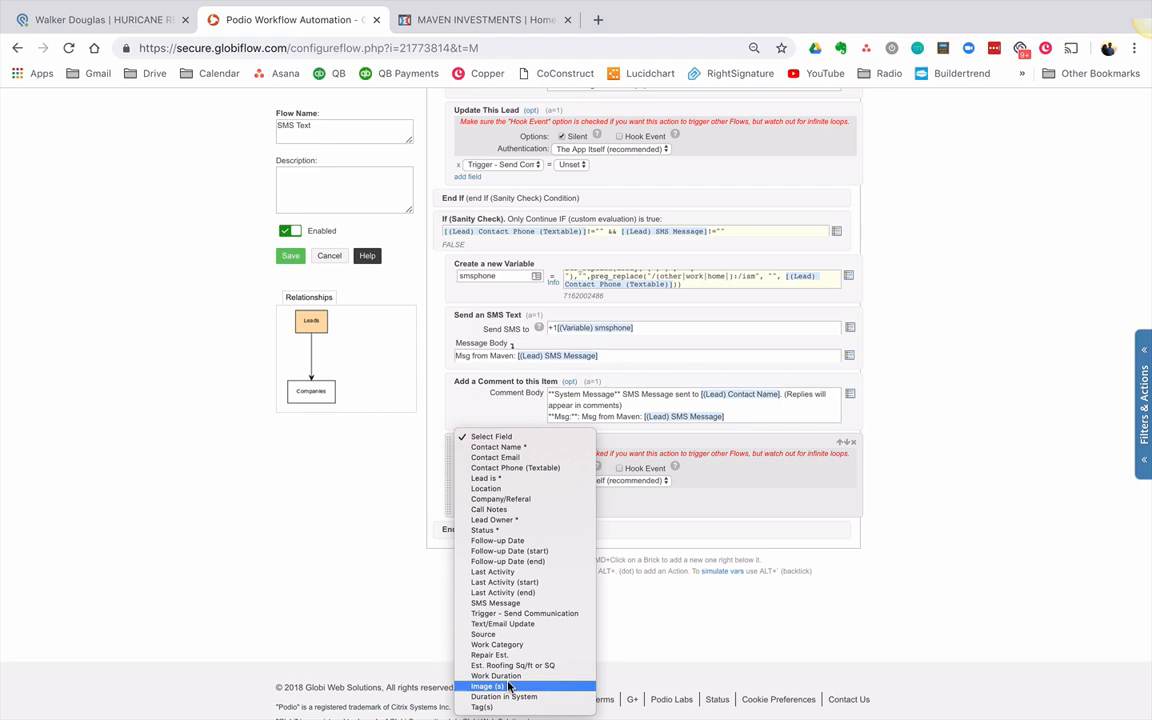
pyautogui.click(516, 614)
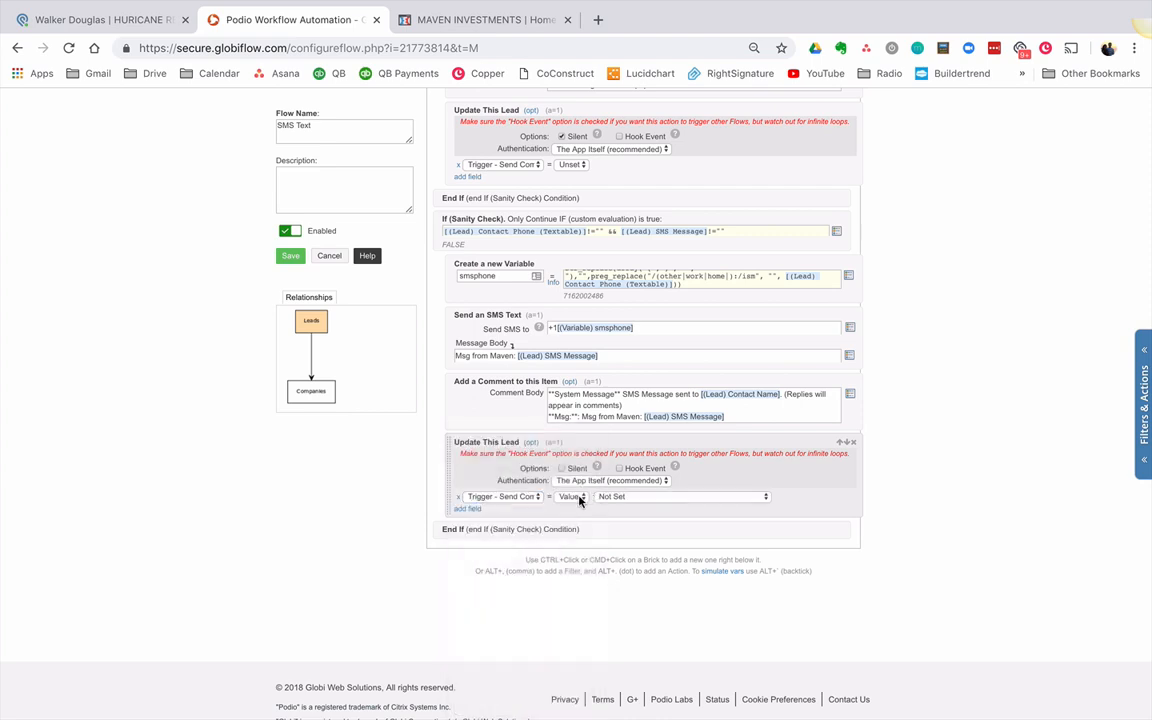
pyautogui.click(572, 497)
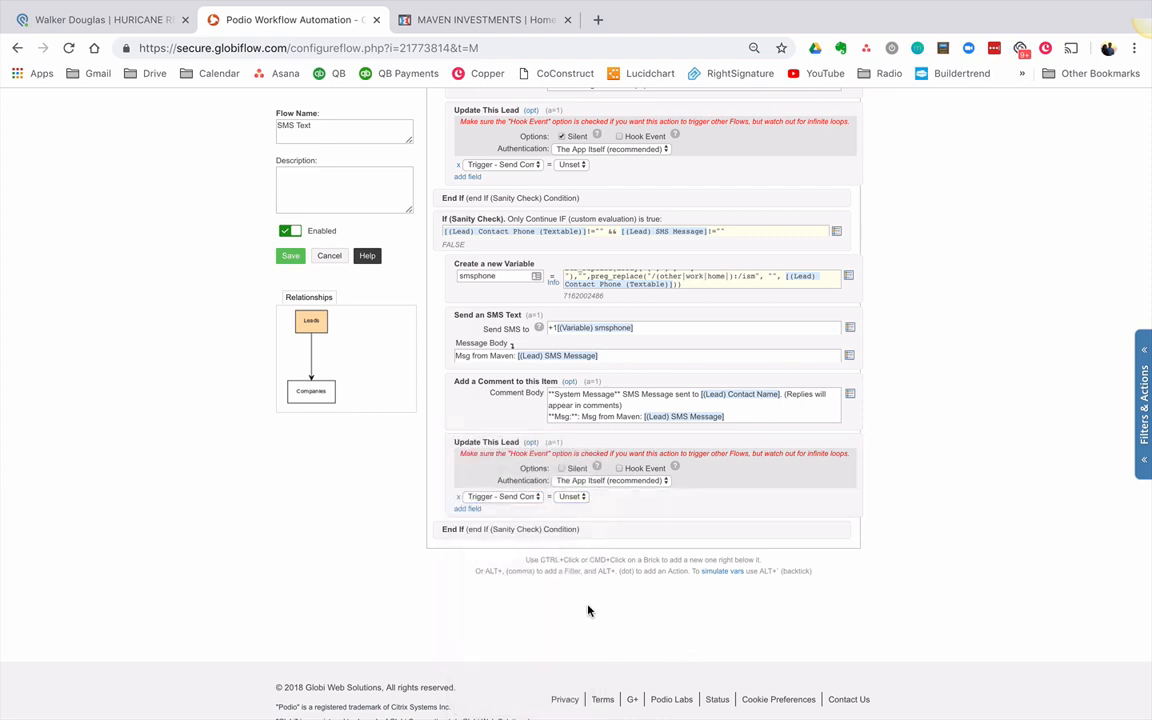
pyautogui.scroll(2, 588, 610)
pyautogui.scroll(1, 580, 609)
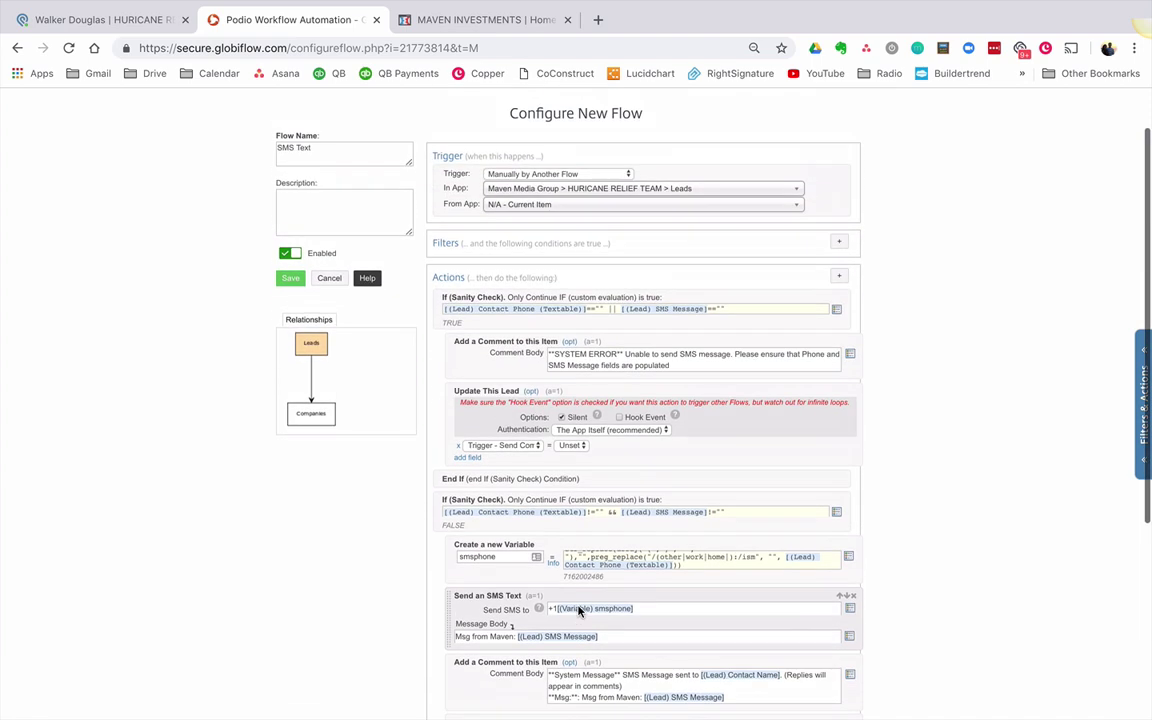
# Save the SMS Text flow and start adding something new for Leads.
pyautogui.click(290, 279)
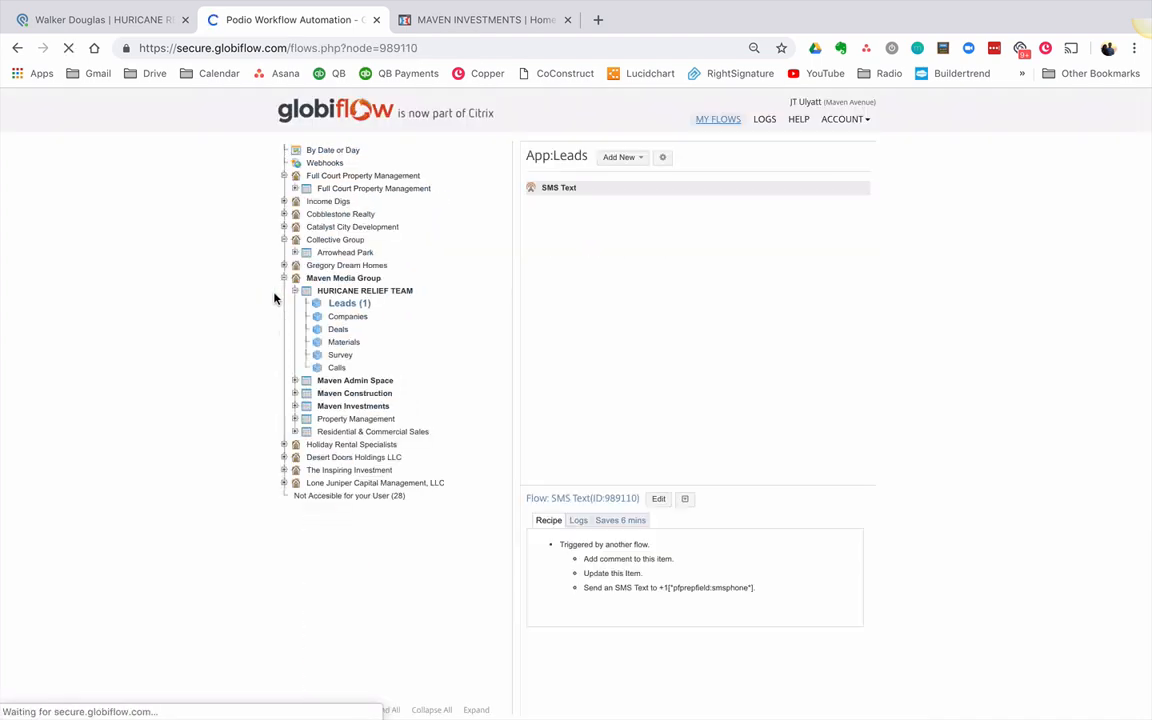
pyautogui.click(618, 158)
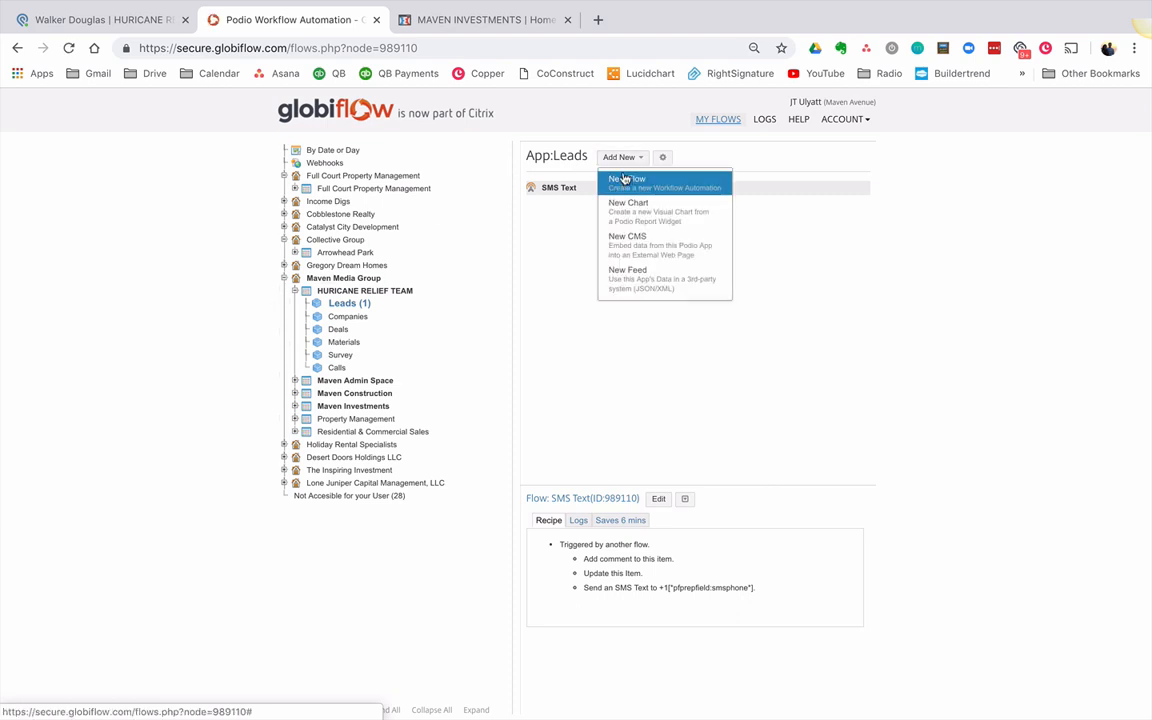
# Start an item-updated flow named Item Updated - Trigger SMS, filtered on Trigger - Send Communication changed.
pyautogui.click(462, 370)
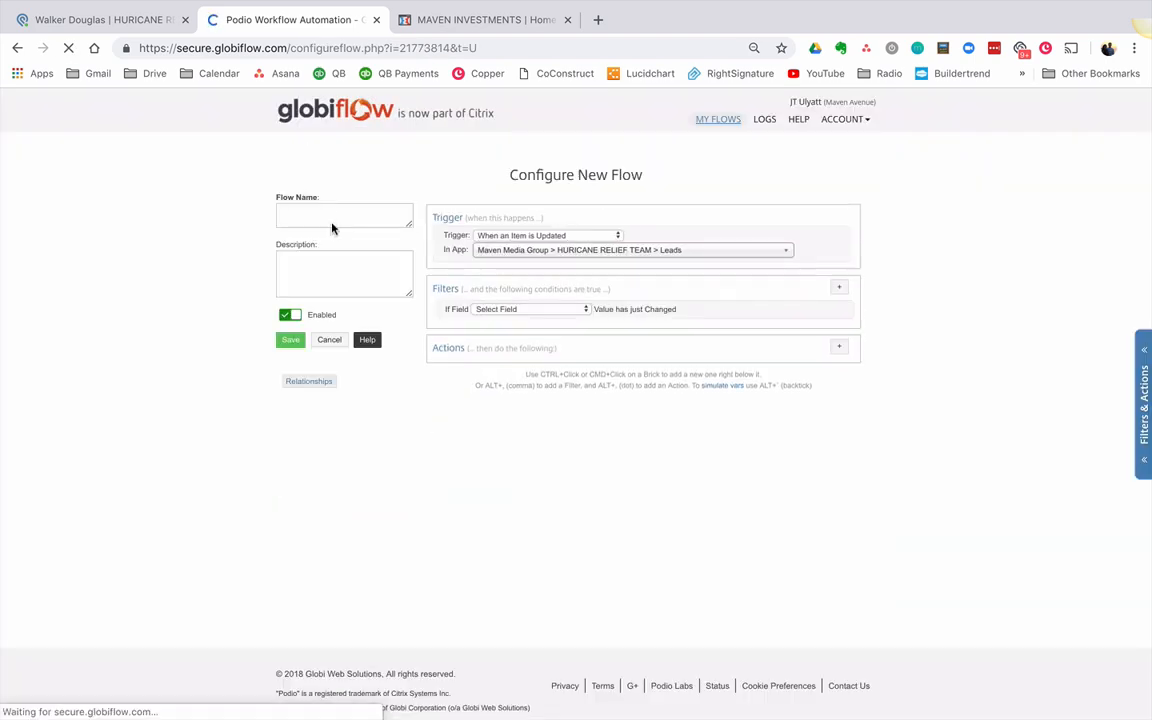
pyautogui.click(333, 228)
pyautogui.write('Item UPdate')
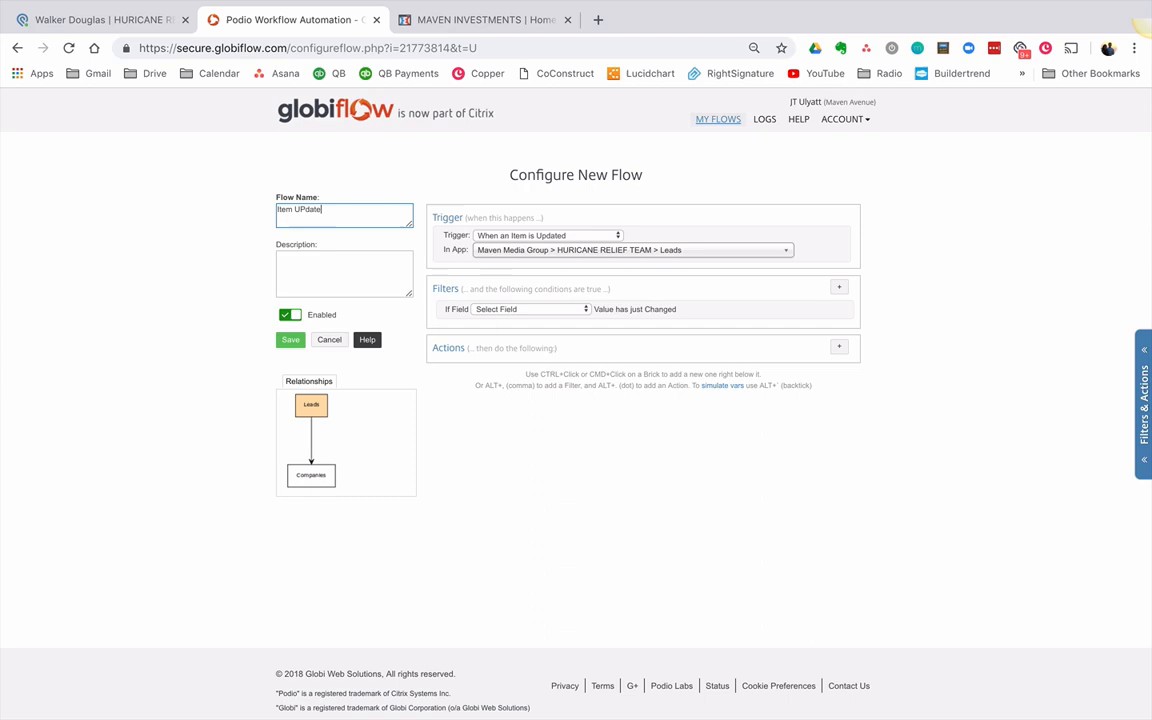
pyautogui.write('pdated - ')
pyautogui.write('TriggerSMS')
pyautogui.click(505, 309)
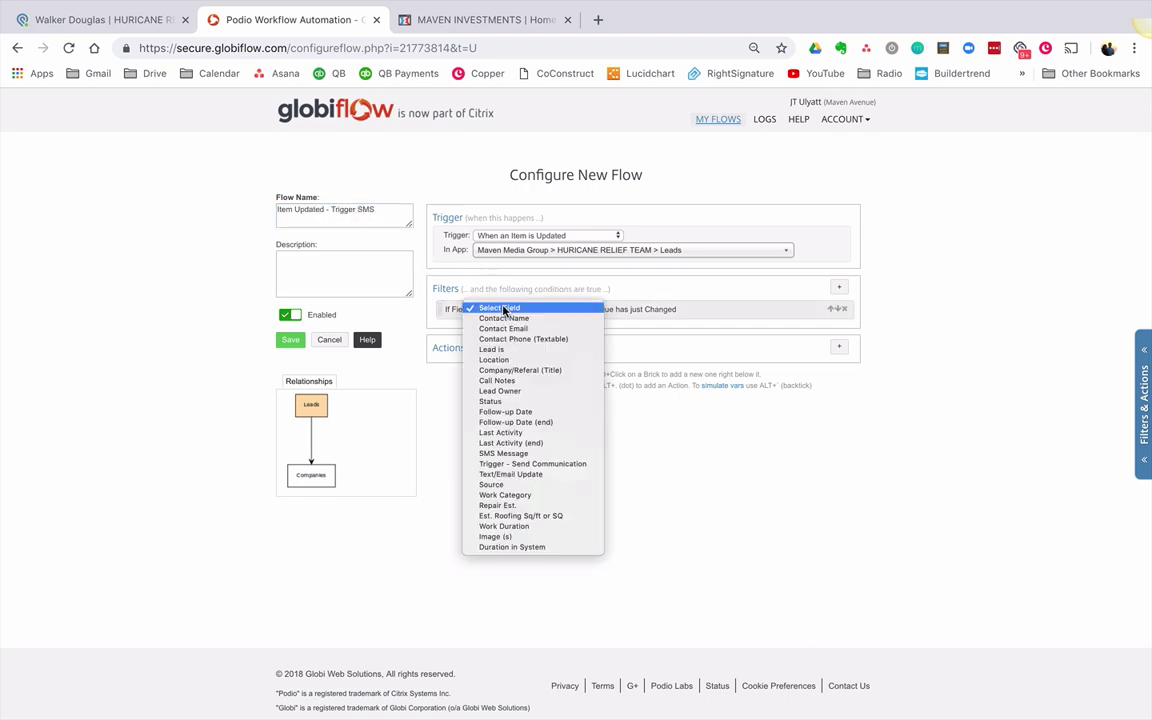
pyautogui.click(530, 463)
# Add a Field Value Match condition requiring Trigger - Send Communication equals Send SMS.
pyautogui.click(839, 287)
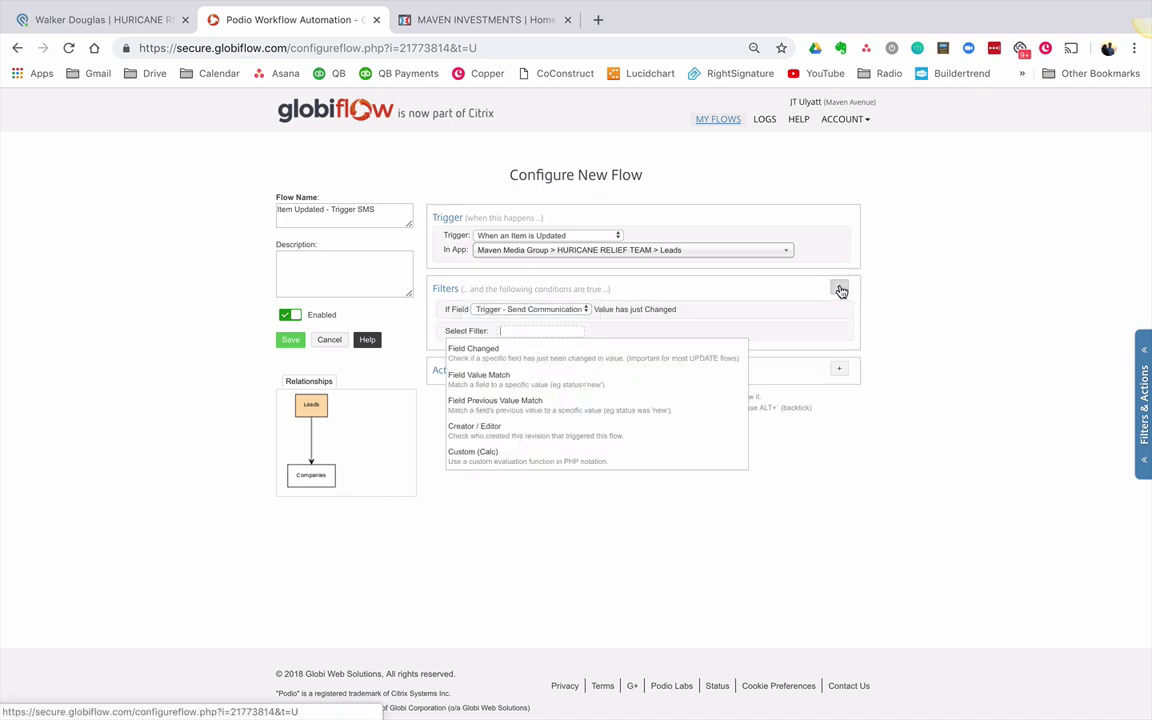
pyautogui.click(552, 381)
pyautogui.click(541, 331)
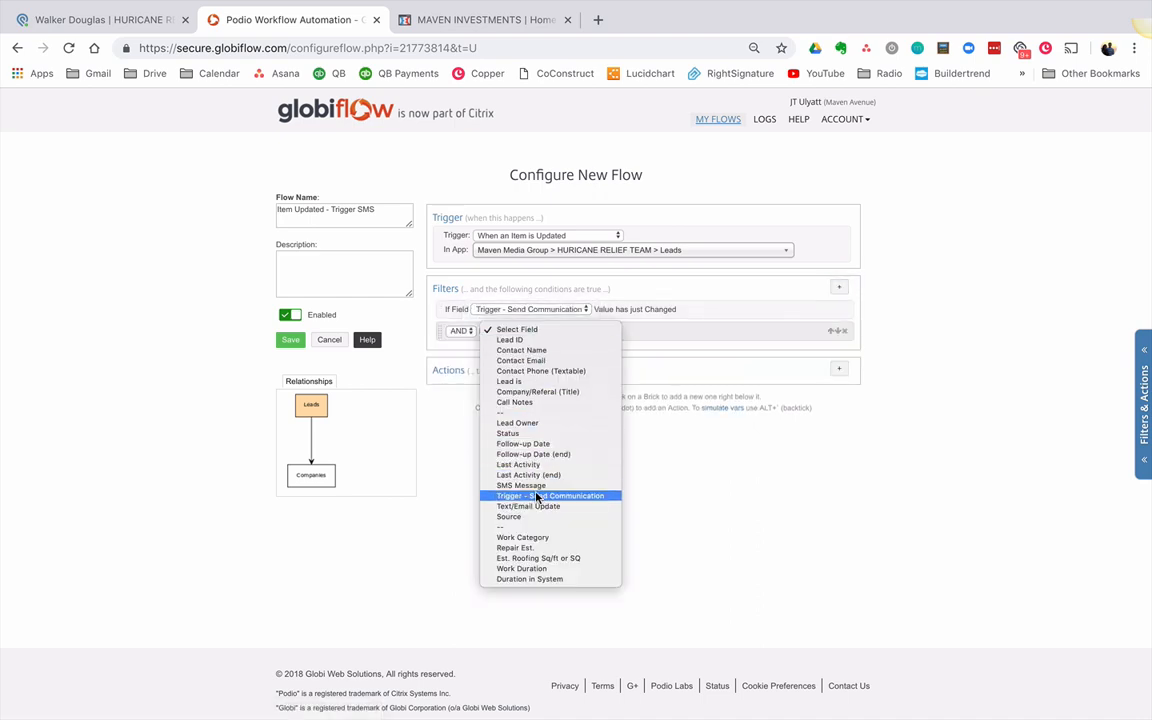
pyautogui.click(484, 448)
pyautogui.click(700, 331)
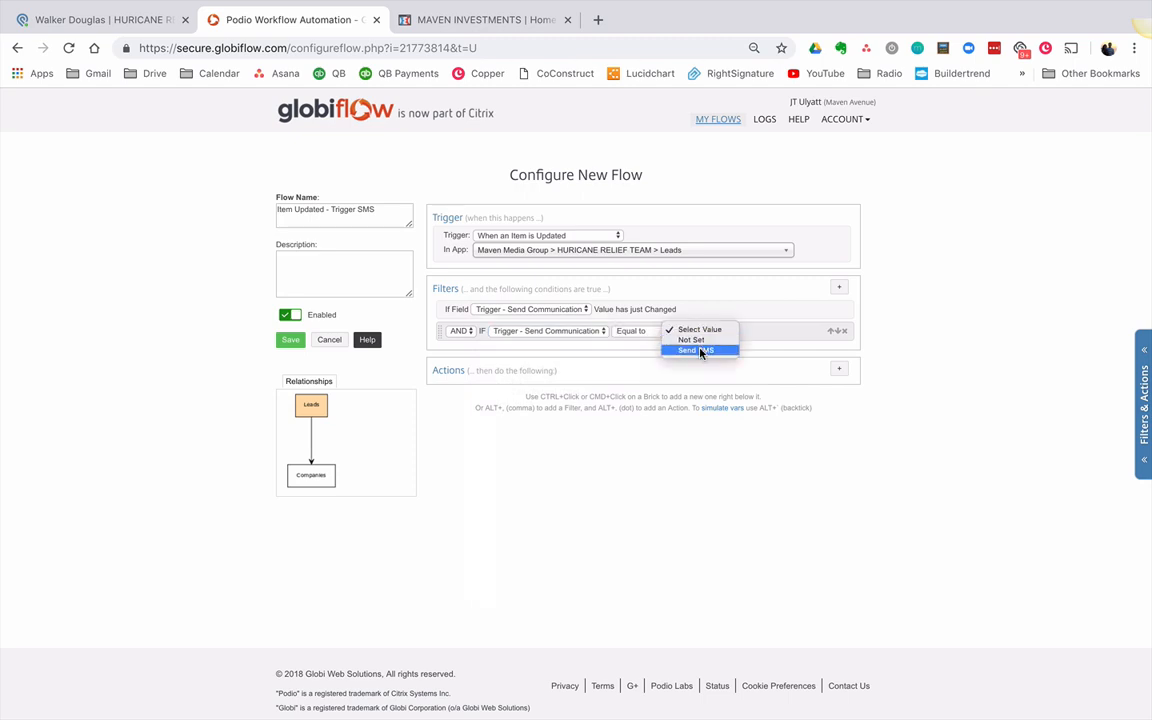
pyautogui.click(694, 349)
# Add a Trigger Flow action running SMS Text and save the flow.
pyautogui.click(839, 369)
pyautogui.write('trigger')
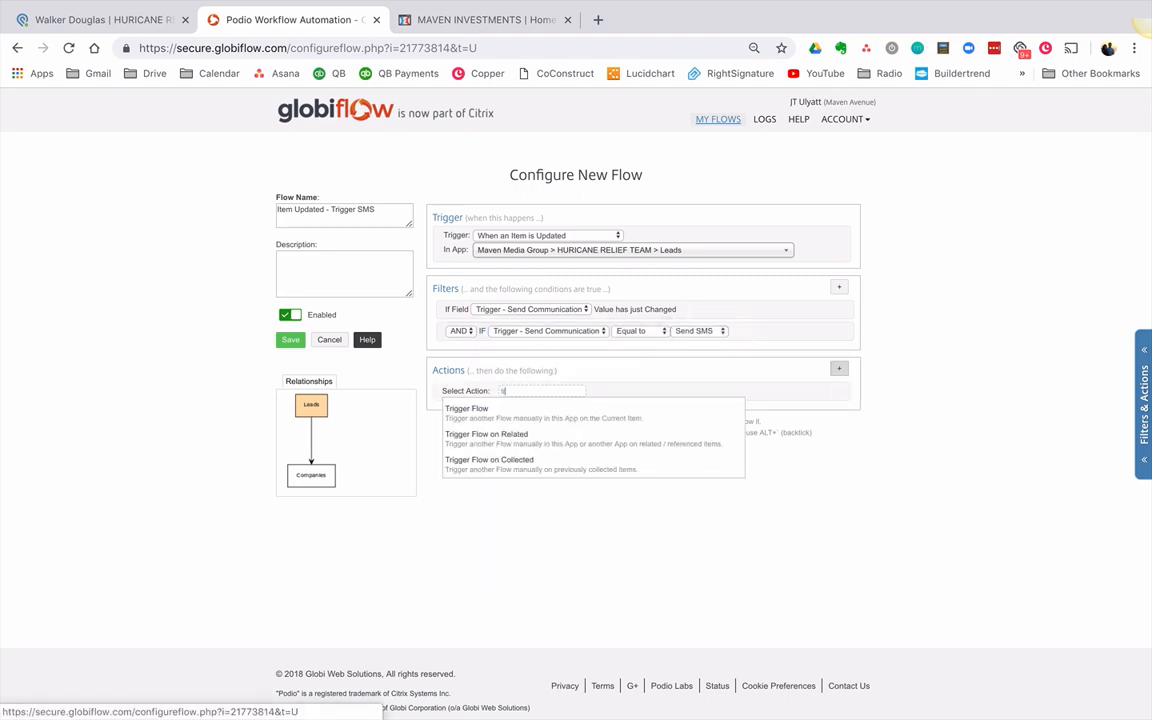
pyautogui.click(700, 410)
pyautogui.click(563, 401)
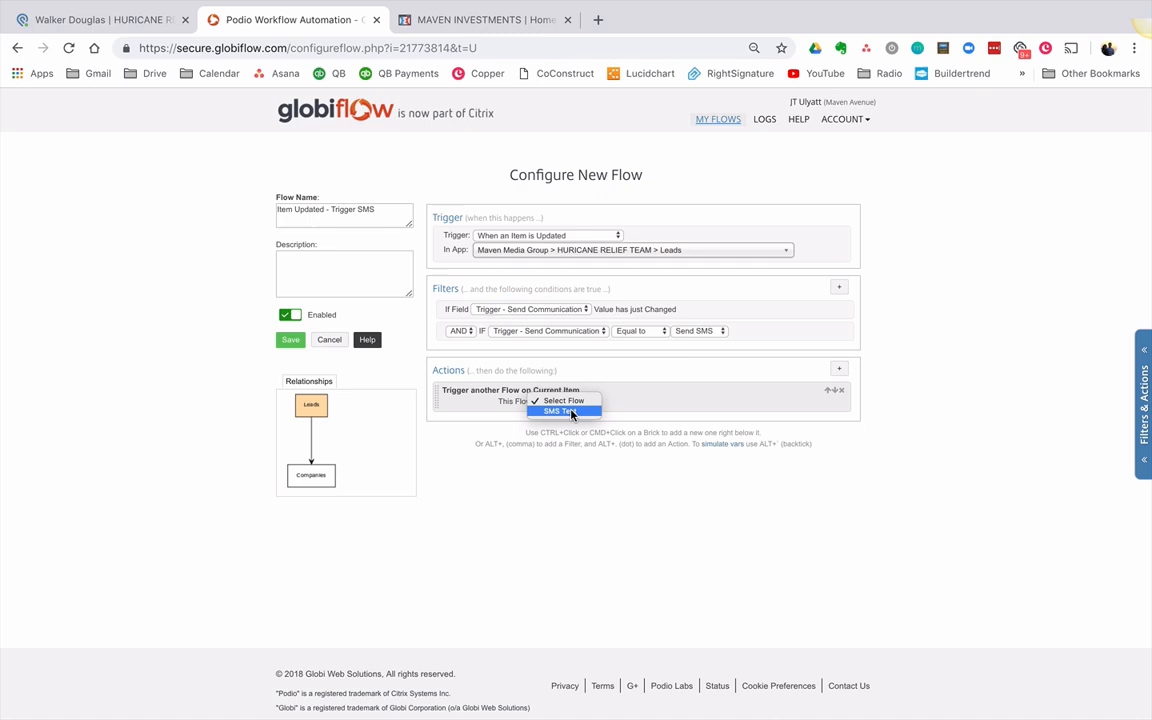
pyautogui.click(558, 411)
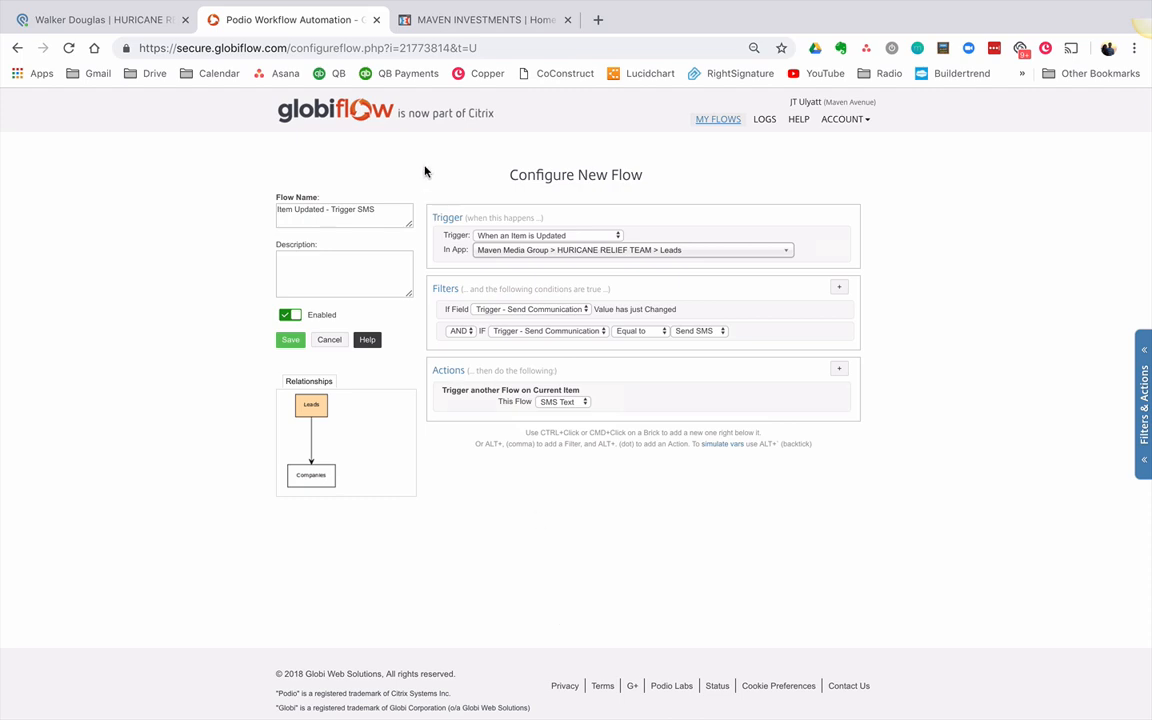
pyautogui.click(300, 340)
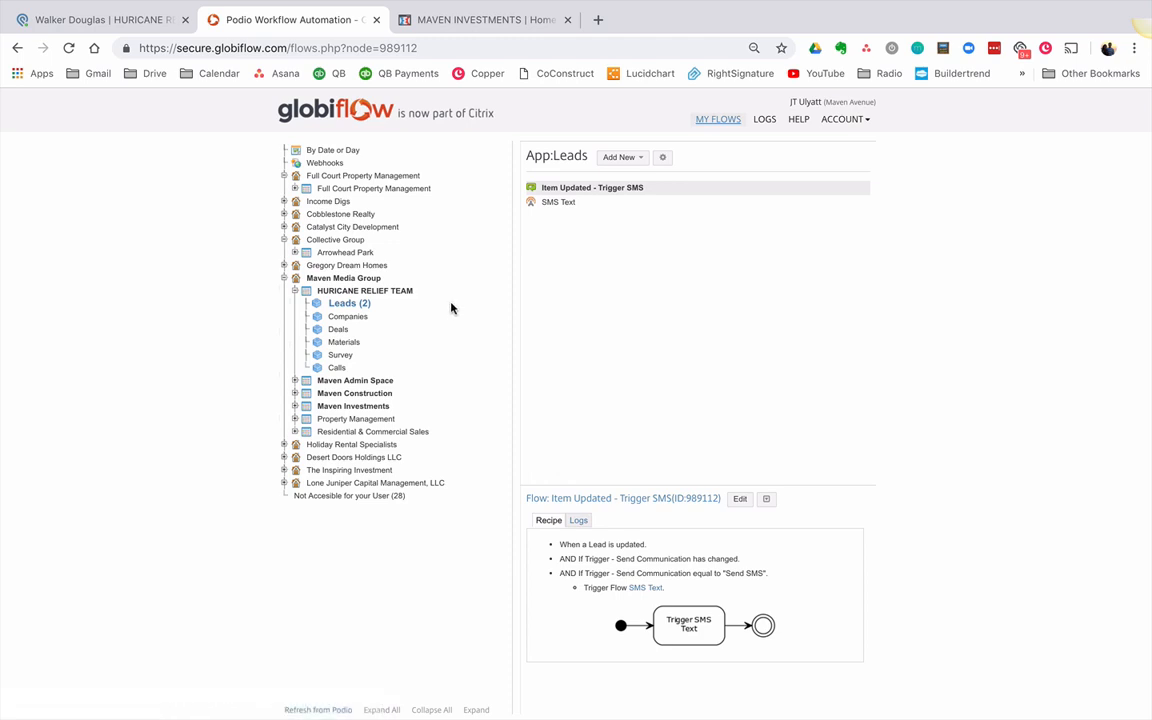
# Create a new Leads flow on the SMS Text Reply trigger, named SMS Reply.
pyautogui.click(622, 157)
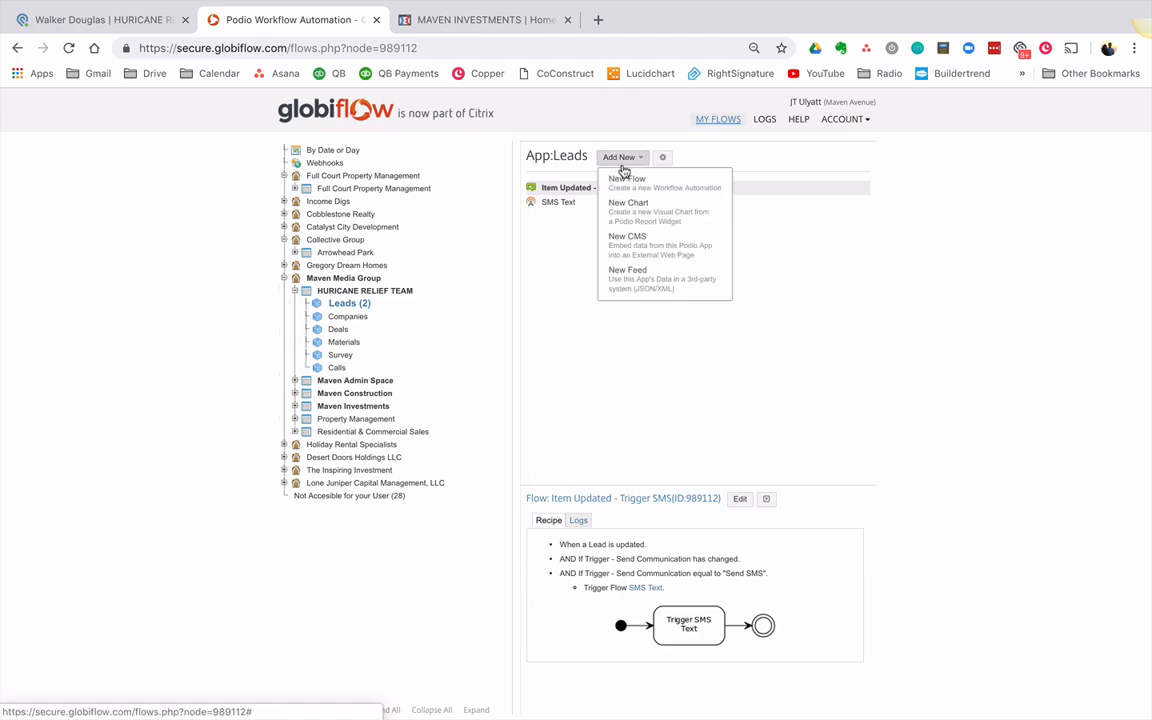
pyautogui.click(627, 179)
pyautogui.scroll(-1, 535, 399)
pyautogui.scroll(-3, 535, 402)
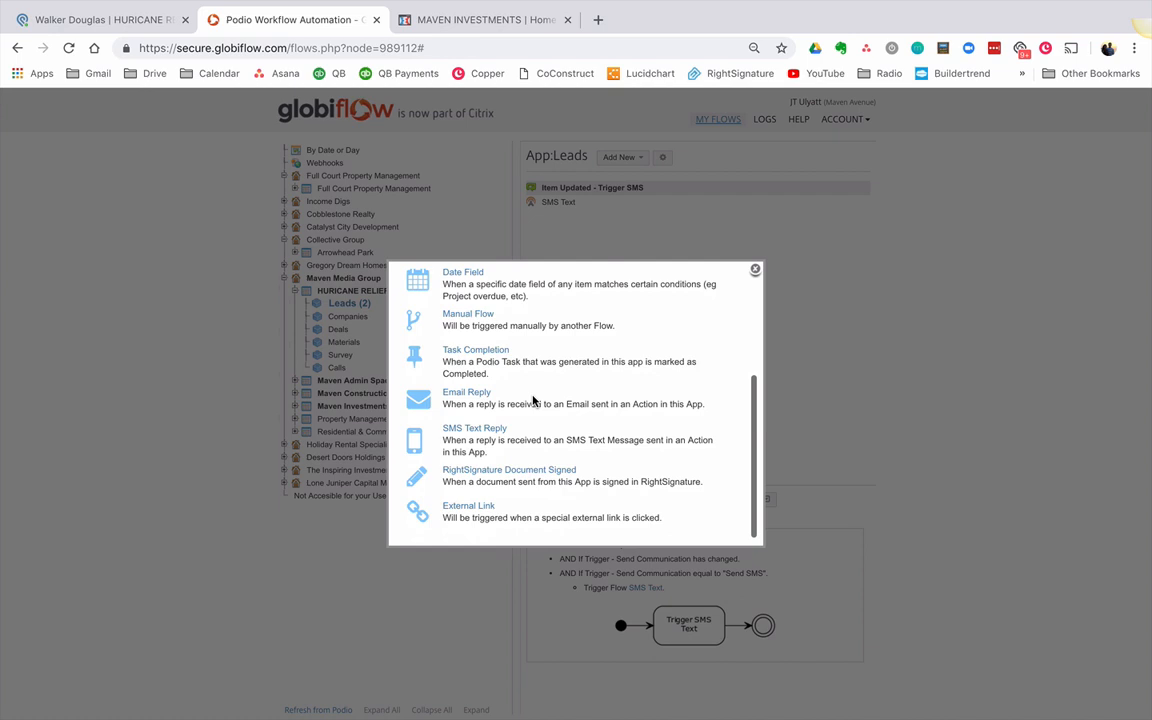
pyautogui.click(475, 428)
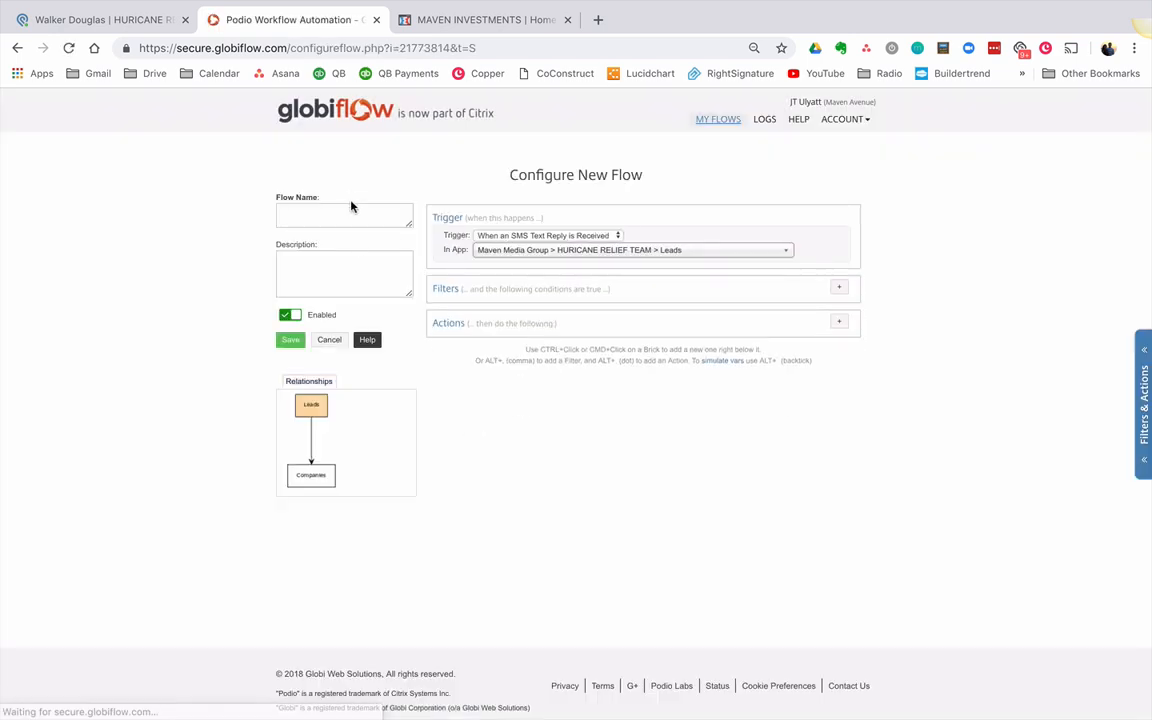
pyautogui.click(352, 208)
pyautogui.write('SMS Rep')
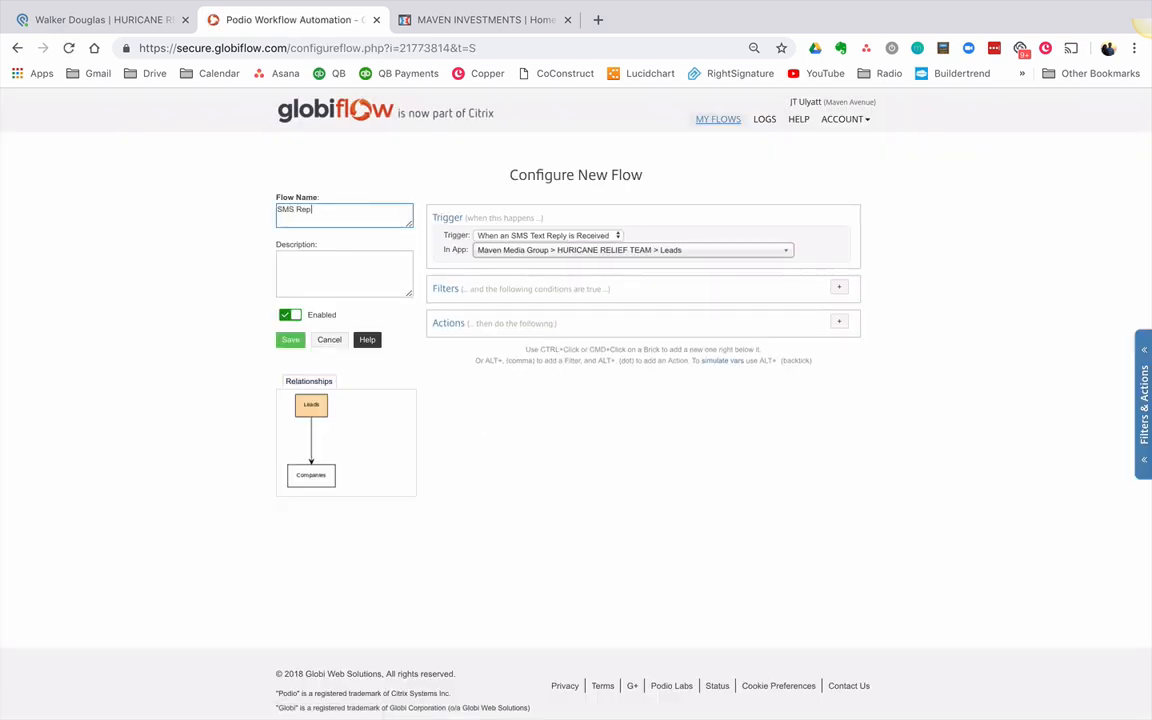
pyautogui.write('ly')
# Add an Add Comment action whose text mentions the Lead Owner.
pyautogui.click(839, 323)
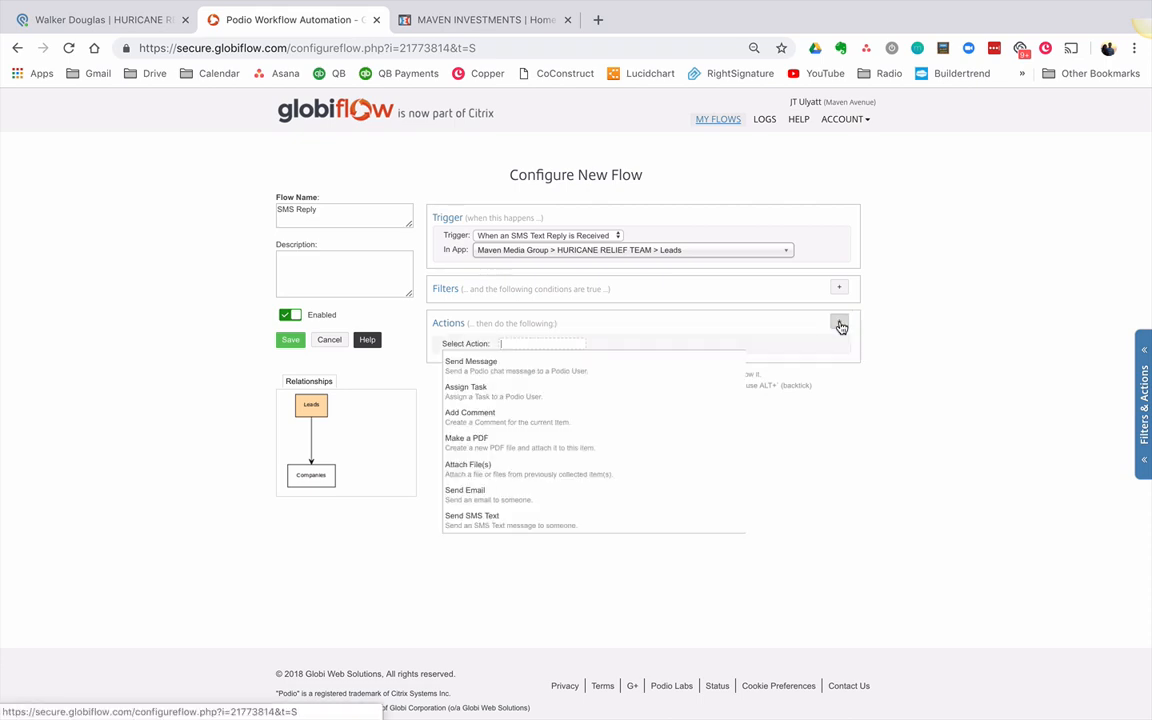
pyautogui.write('comment')
pyautogui.press('Down')
pyautogui.press('Return')
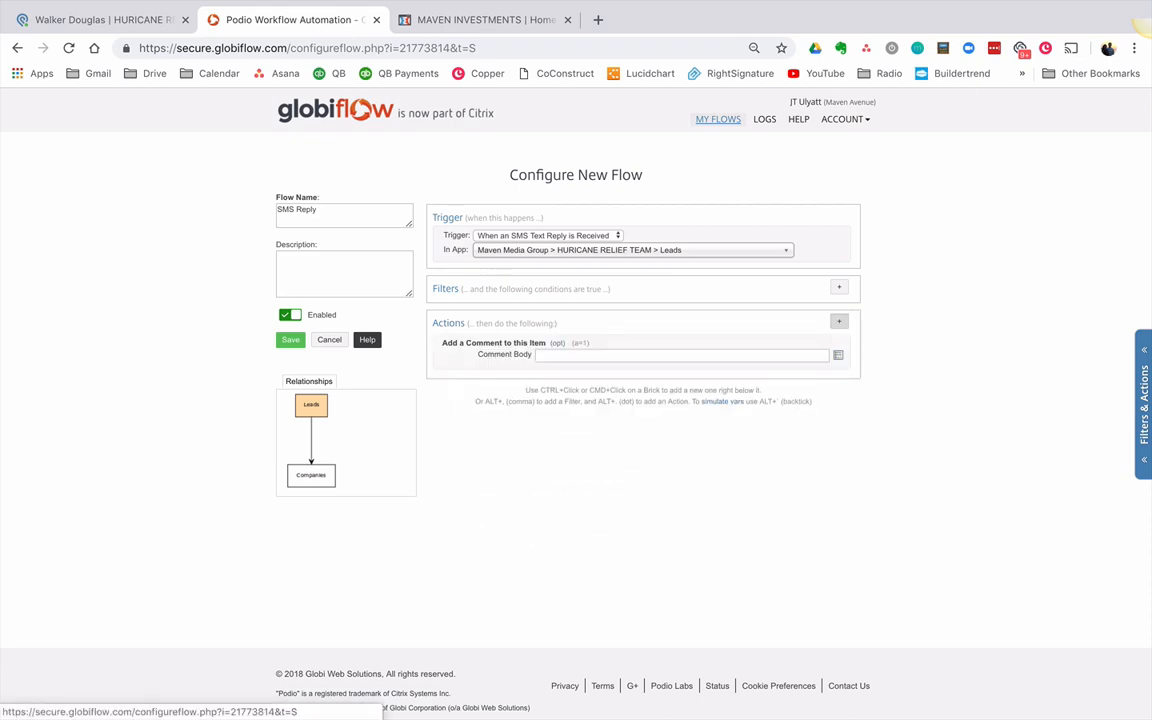
pyautogui.click(838, 355)
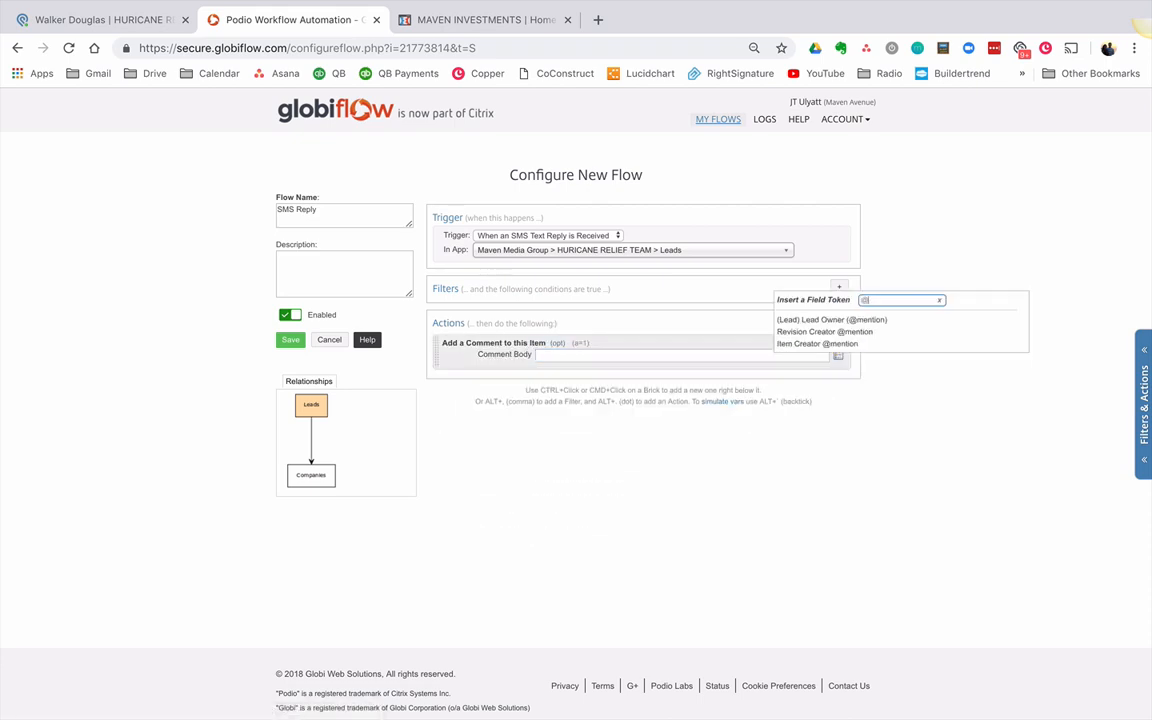
pyautogui.click(832, 320)
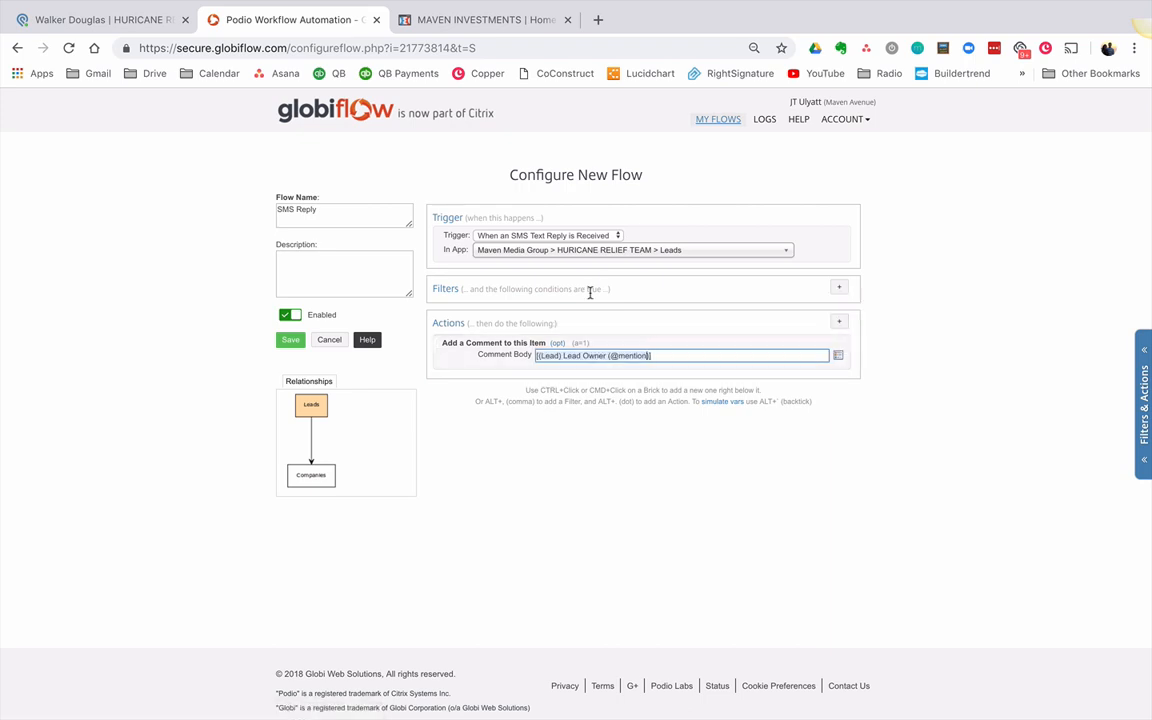
pyautogui.press('Home')
pyautogui.write('**')
pyautogui.click(731, 352)
pyautogui.moveTo(640, 349)
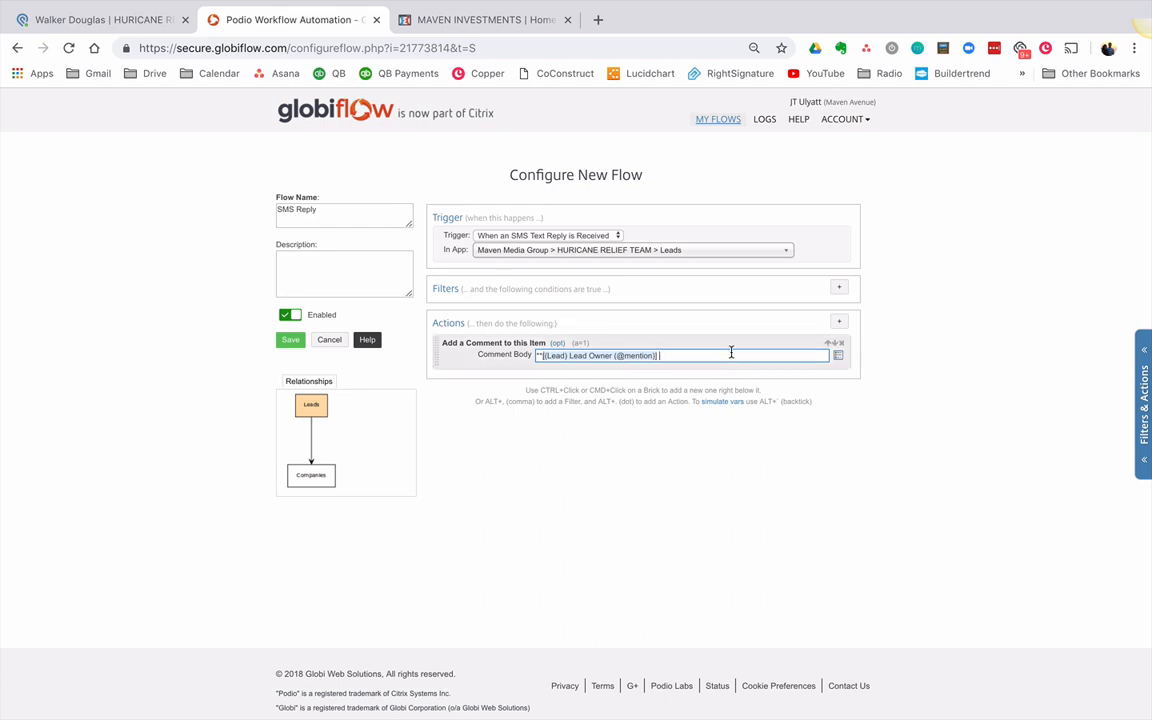
pyautogui.write('NEW SMS REPLY**:')
pyautogui.press('Return')
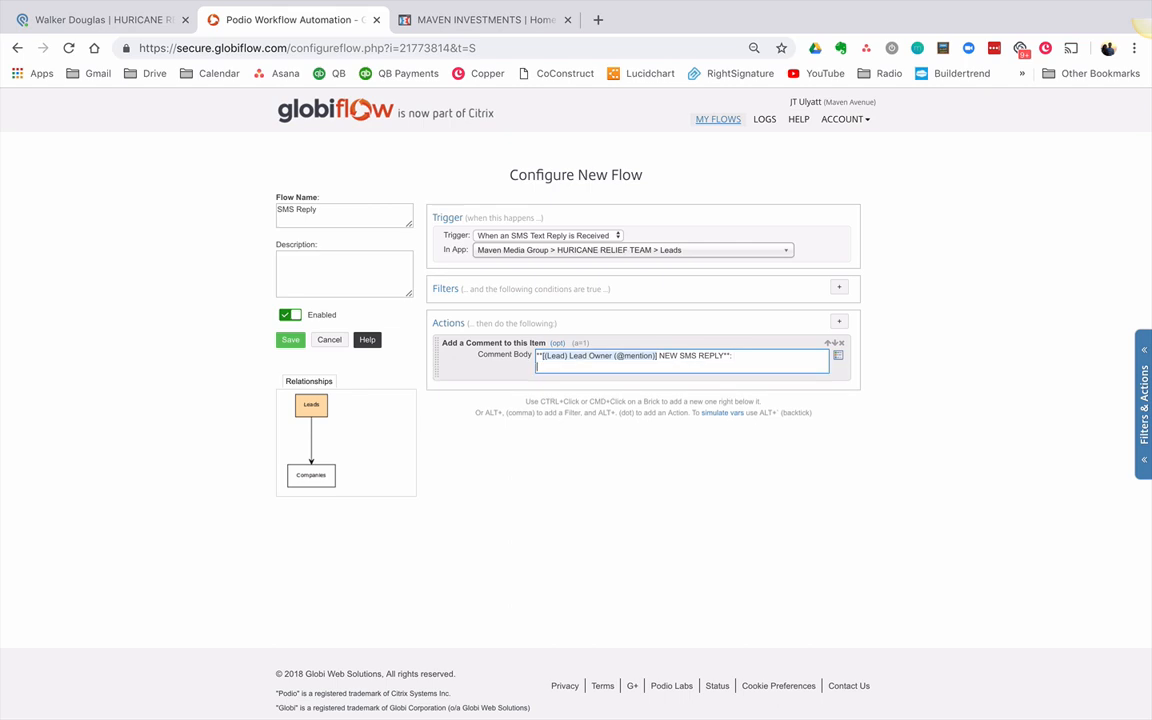
pyautogui.write('FROM:')
# Add FROM and MESSAGE lines with the SMS FROM Number and Message Content tokens.
pyautogui.click(838, 356)
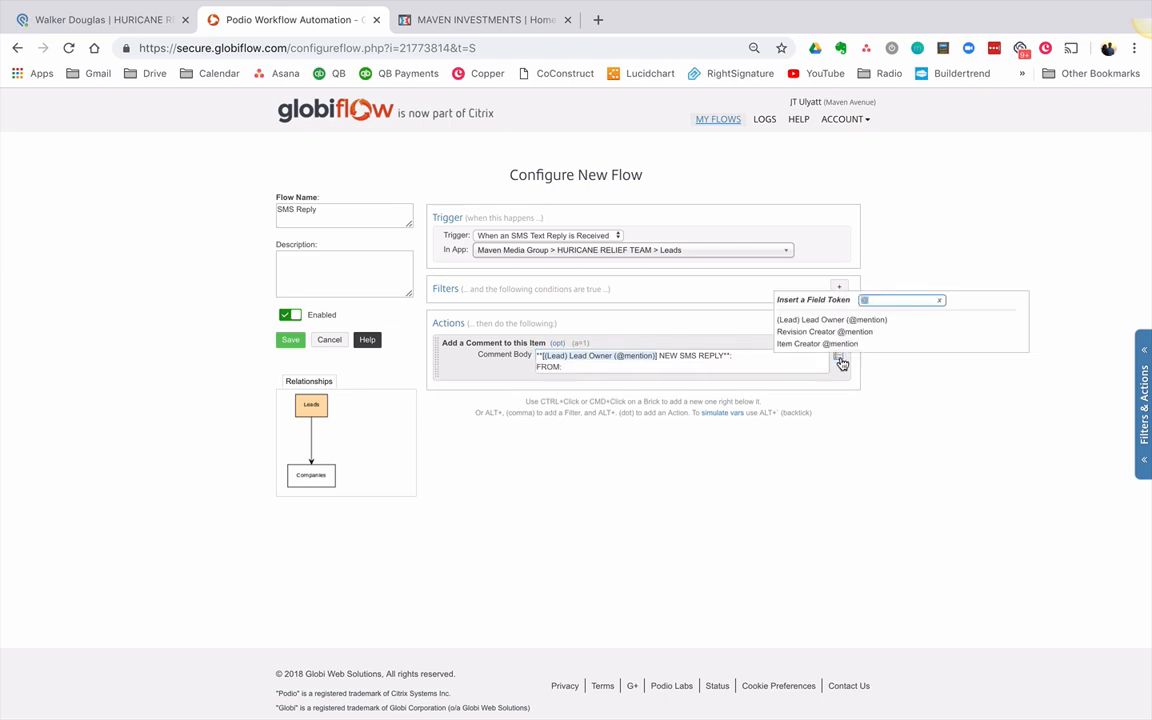
pyautogui.write('from')
pyautogui.click(864, 322)
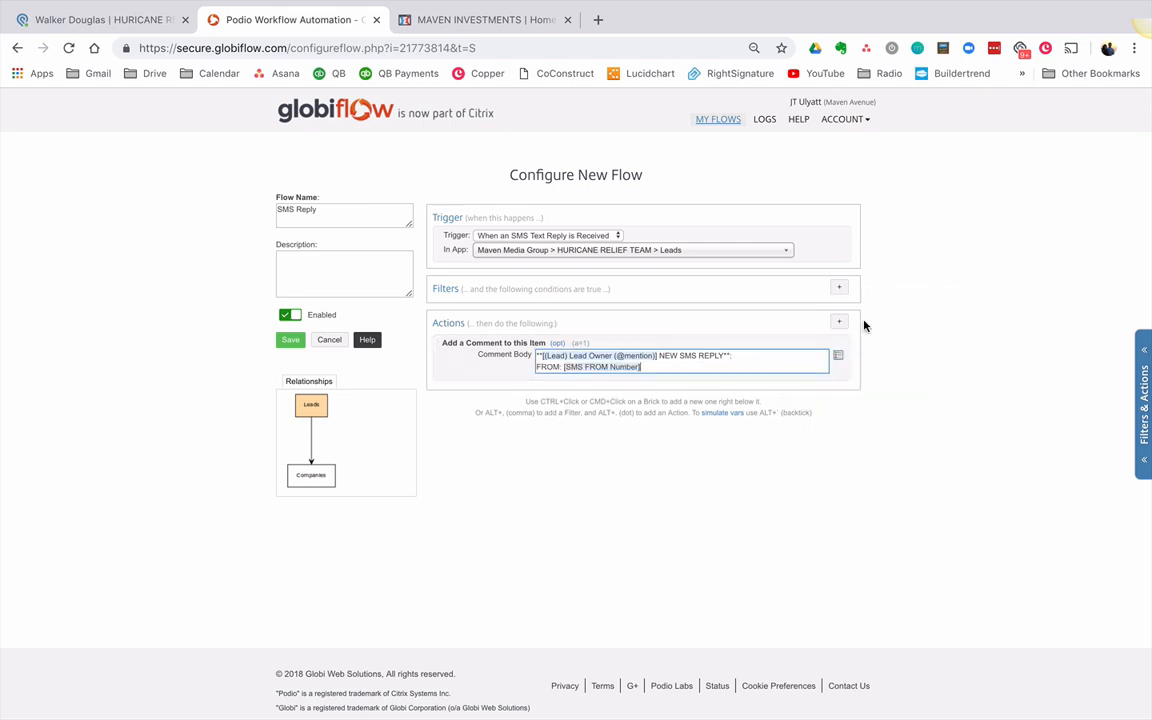
pyautogui.press('Return')
pyautogui.write('BO')
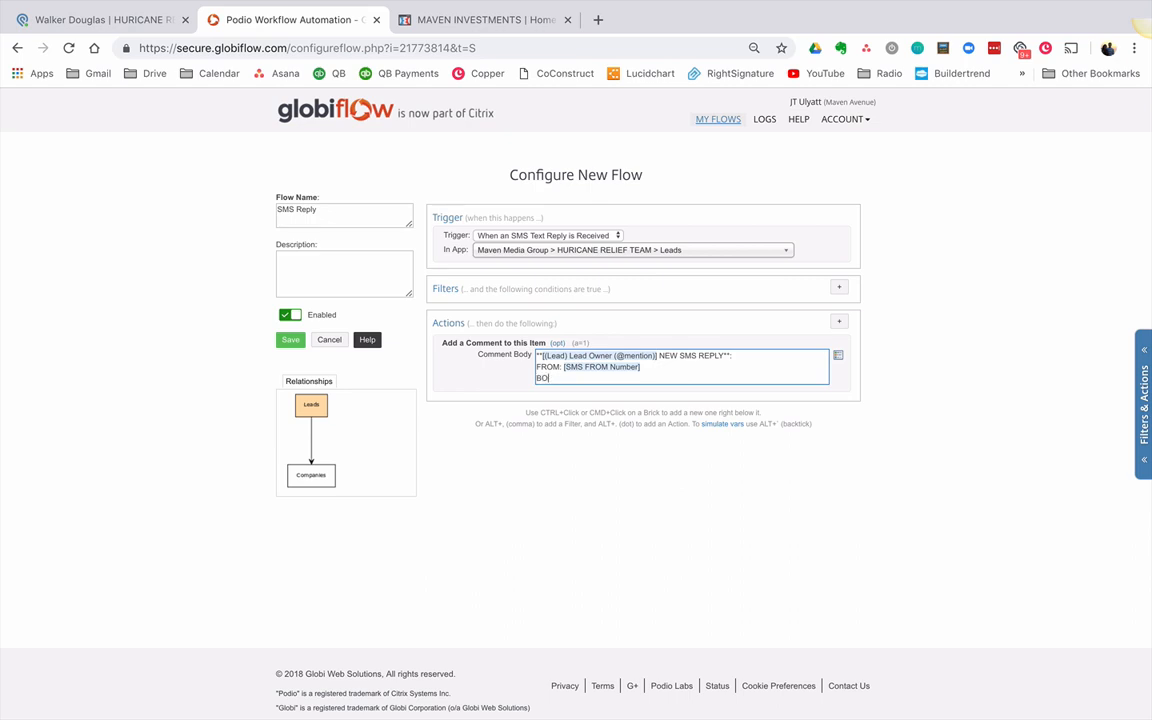
pyautogui.write('ESSAGE:')
pyautogui.click(838, 356)
pyautogui.write('message')
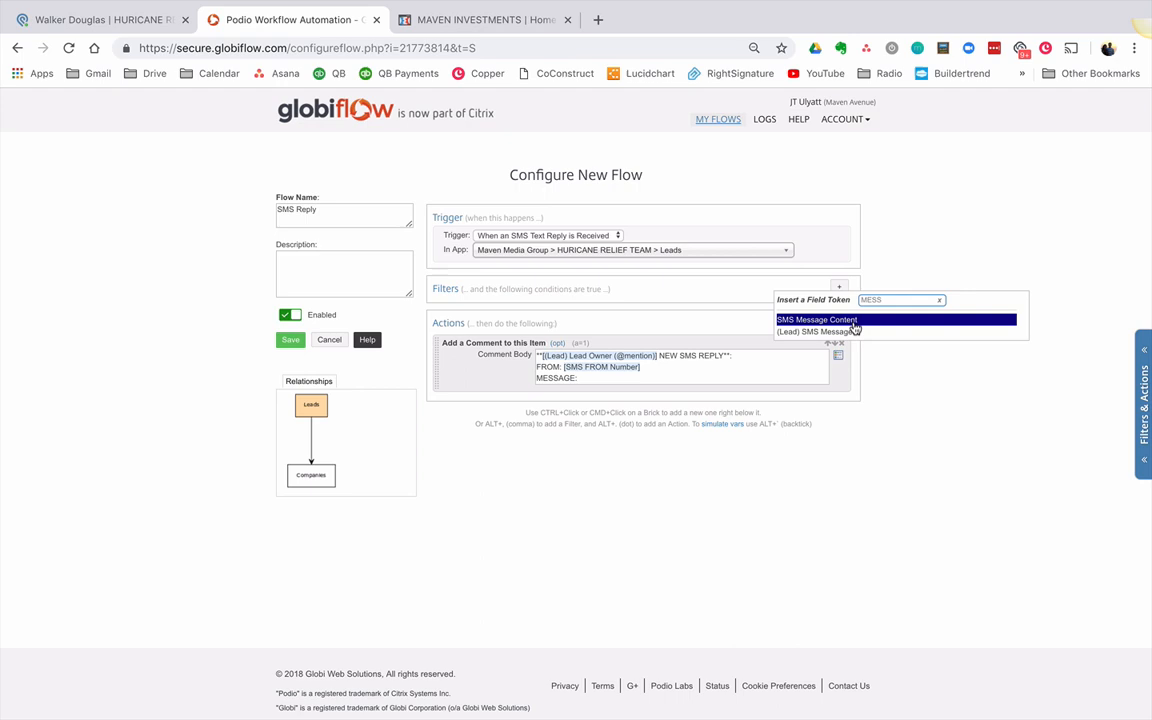
pyautogui.press('Return')
pyautogui.click(537, 367)
pyautogui.write('**')
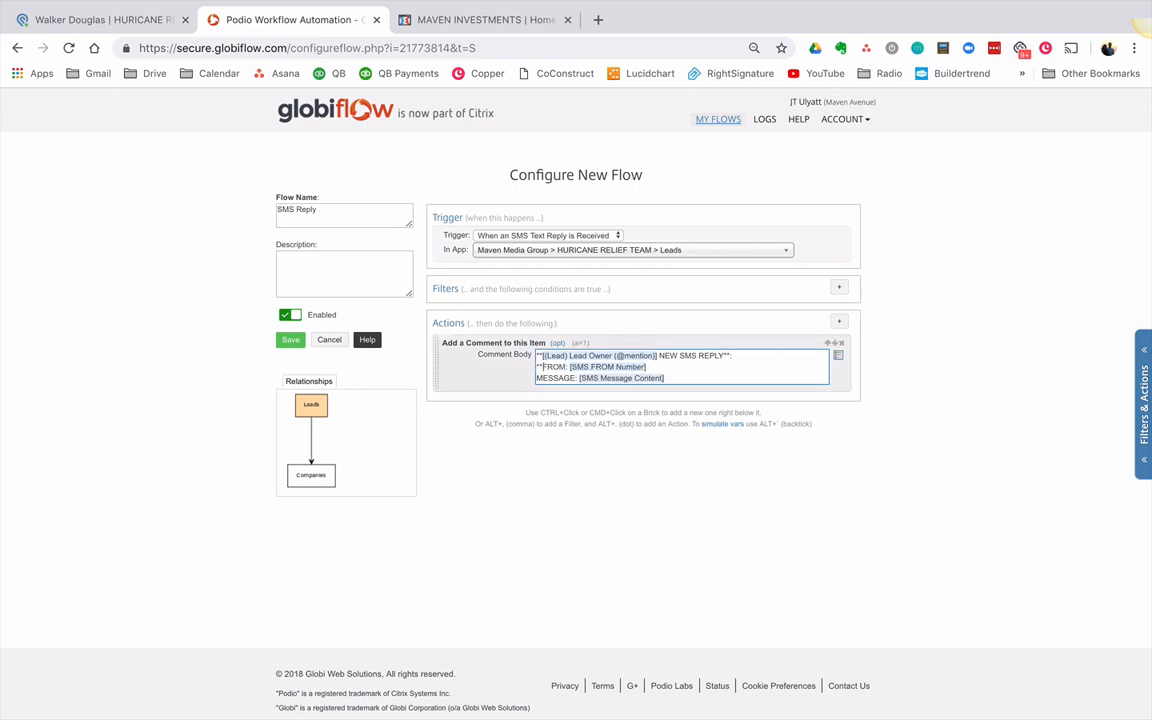
pyautogui.click(566, 367)
pyautogui.write(': ')
pyautogui.write('**')
pyautogui.click(537, 379)
pyautogui.write('**FROM:')
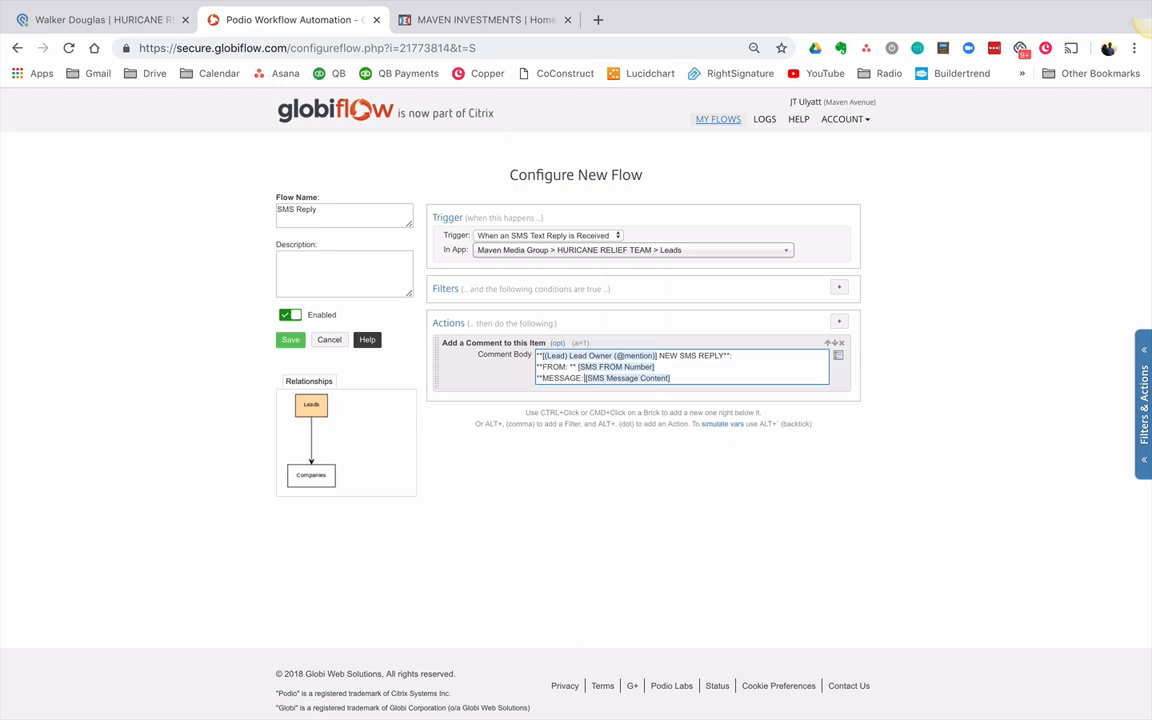
pyautogui.write(' **')
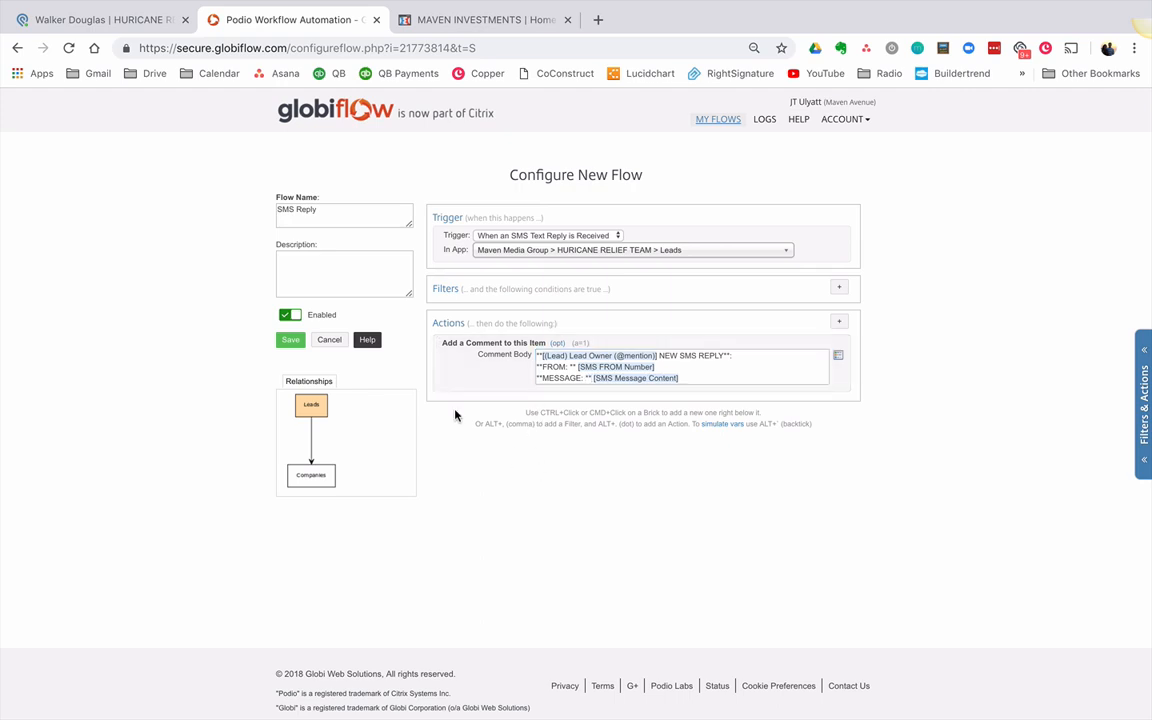
# Save the SMS Reply flow.
pyautogui.click(290, 340)
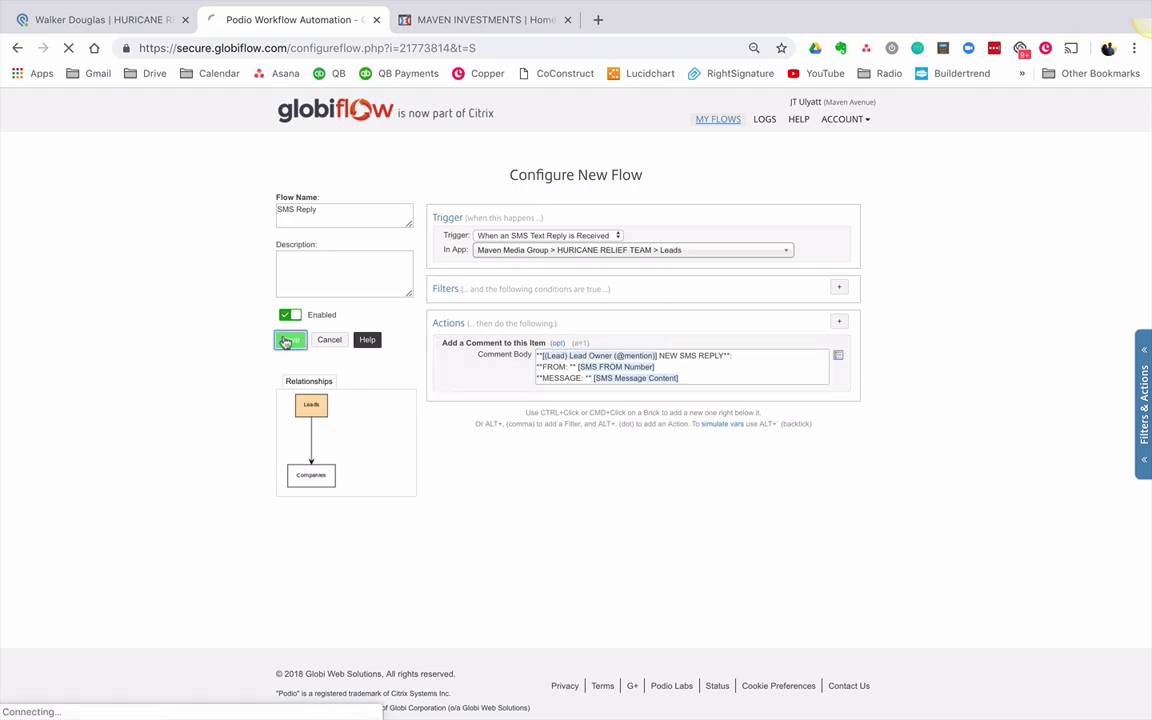
# In Podio, clear the lead's Contact Phone so it is empty.
pyautogui.click(115, 22)
pyautogui.scroll(5, 374, 325)
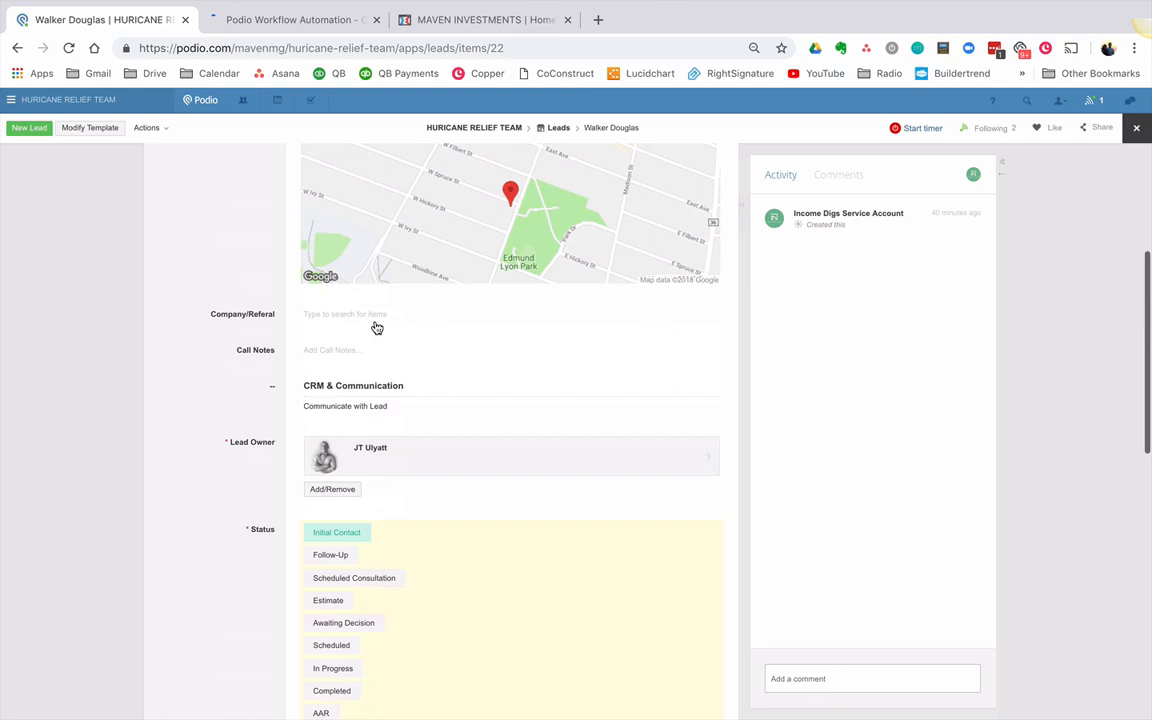
pyautogui.scroll(2, 374, 325)
pyautogui.scroll(1, 374, 325)
pyautogui.click(367, 285)
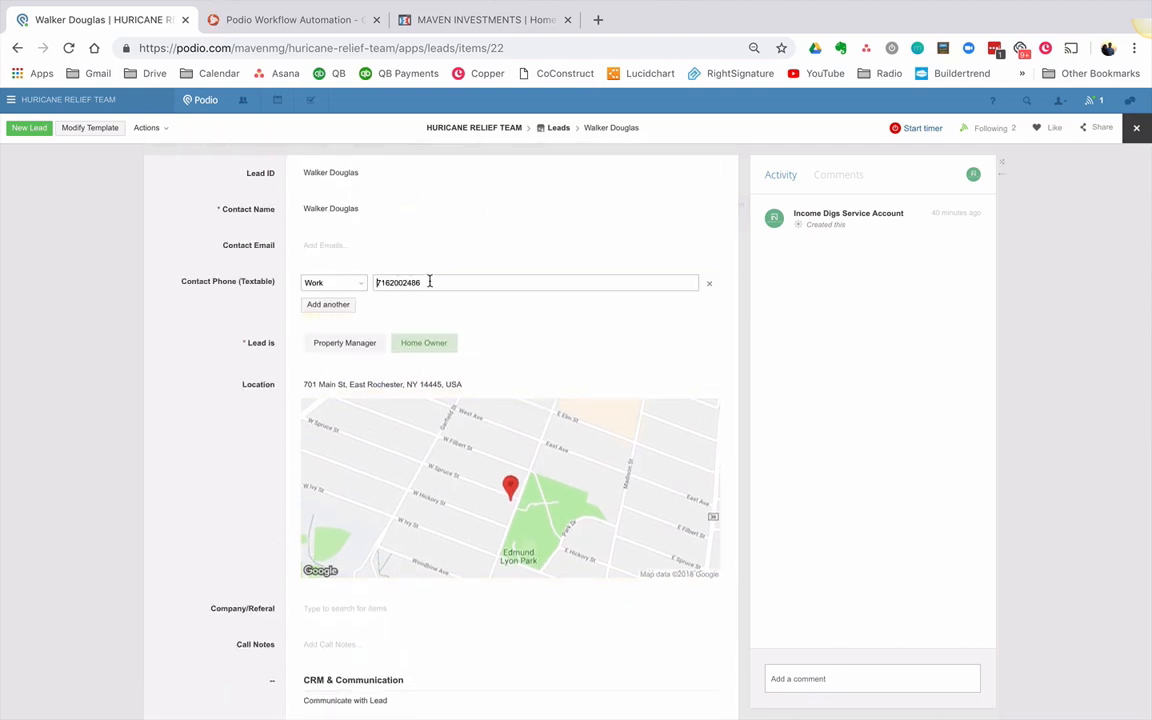
pyautogui.moveTo(429, 283); pyautogui.dragTo(376, 283)
pyautogui.press('BackSpace')
pyautogui.click(249, 304)
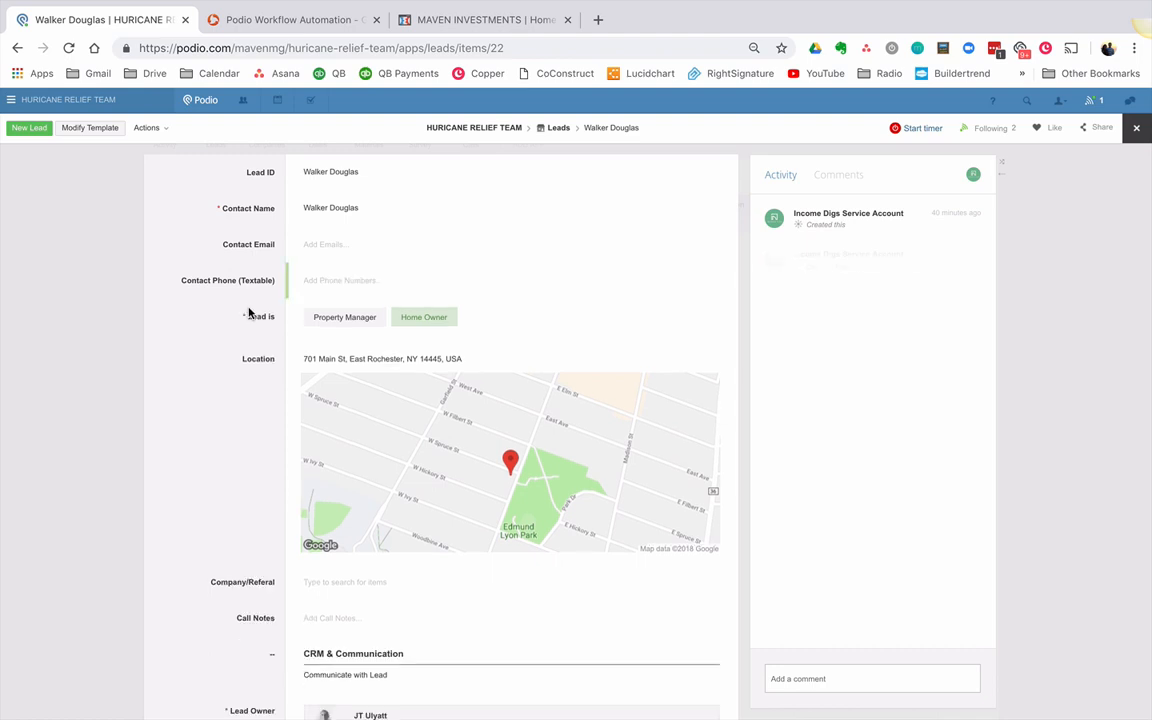
pyautogui.scroll(-5, 249, 314)
pyautogui.scroll(-1, 249, 314)
pyautogui.scroll(-2, 249, 314)
pyautogui.scroll(-1, 249, 314)
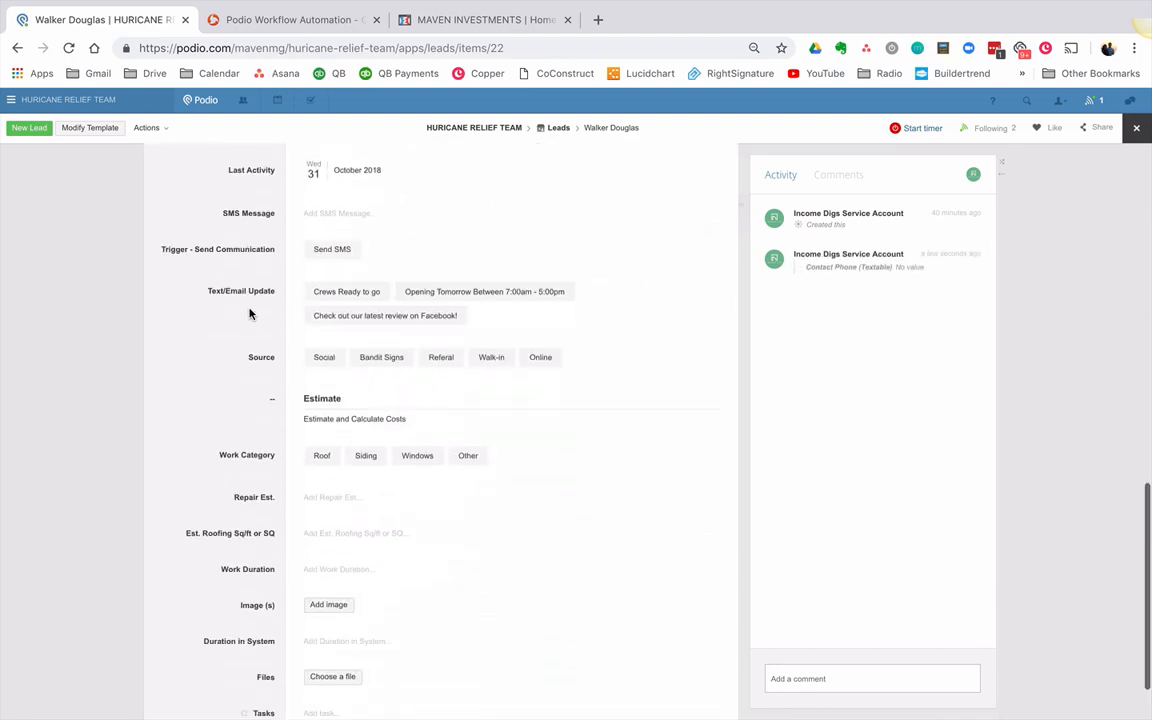
pyautogui.scroll(2, 249, 314)
# Set SMS Message to 'When are you available for a site visit' and trigger Send SMS.
pyautogui.click(347, 338)
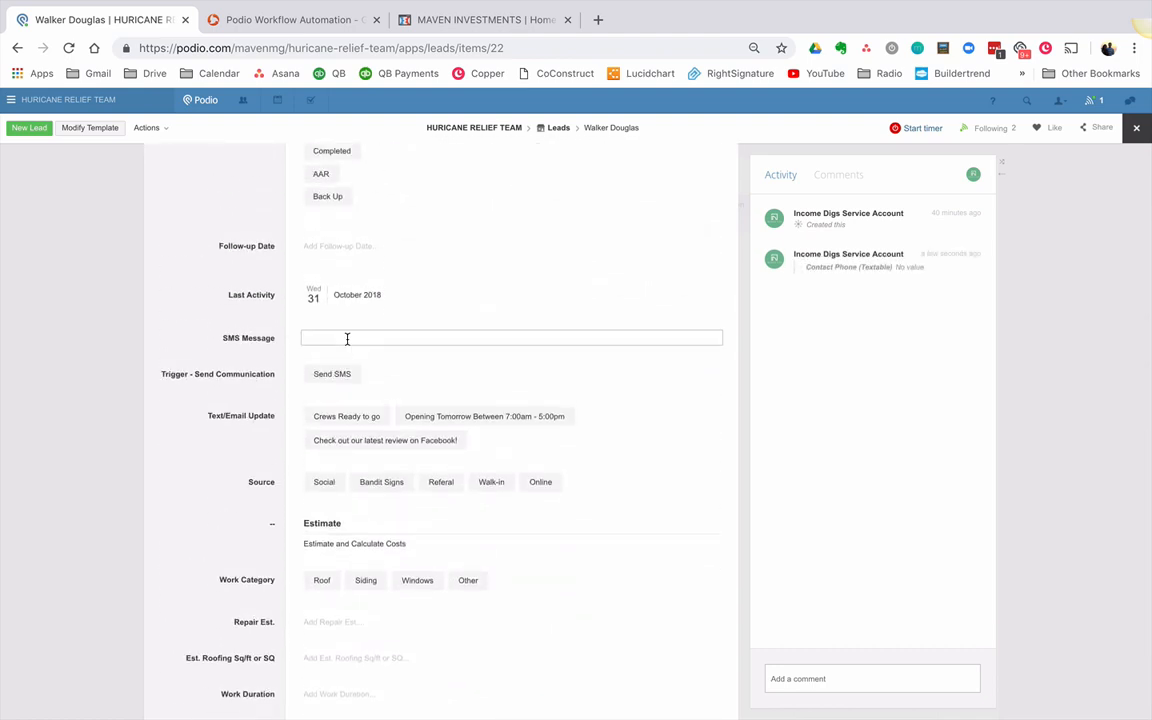
pyautogui.write('WHEN AR')
pyautogui.press('BackSpace')
pyautogui.press('BackSpace')
pyautogui.press('BackSpace')
pyautogui.write('hen are y')
pyautogui.write('ou available for a site visit')
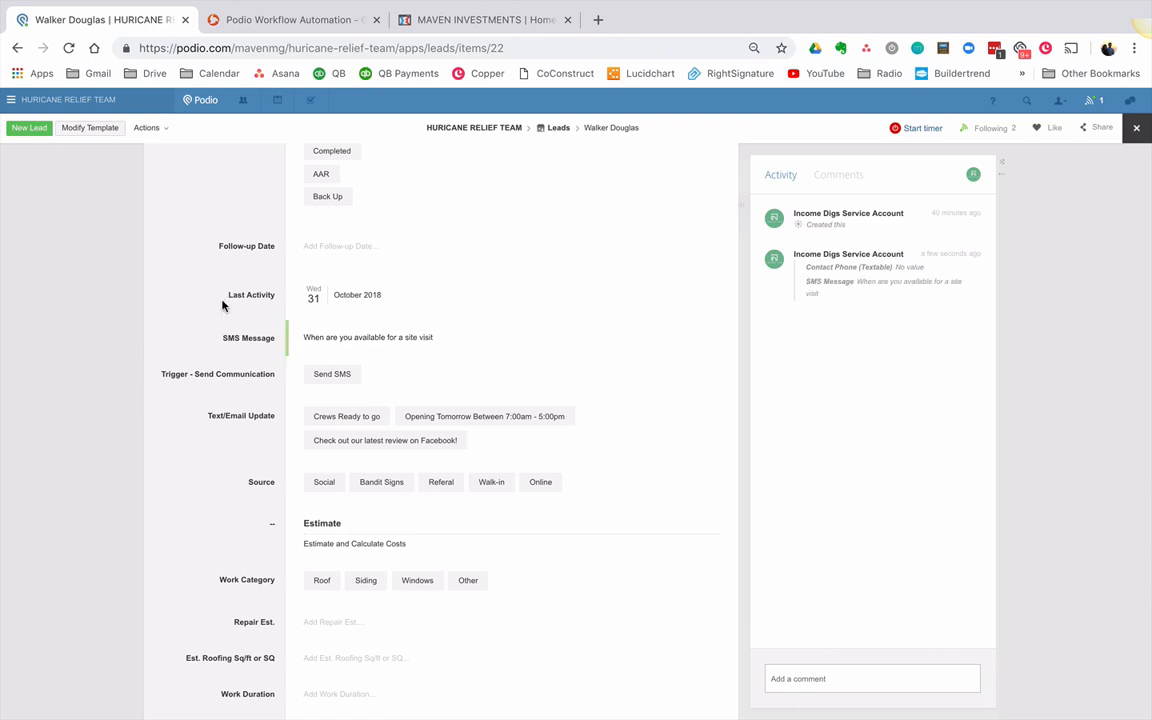
pyautogui.click(323, 376)
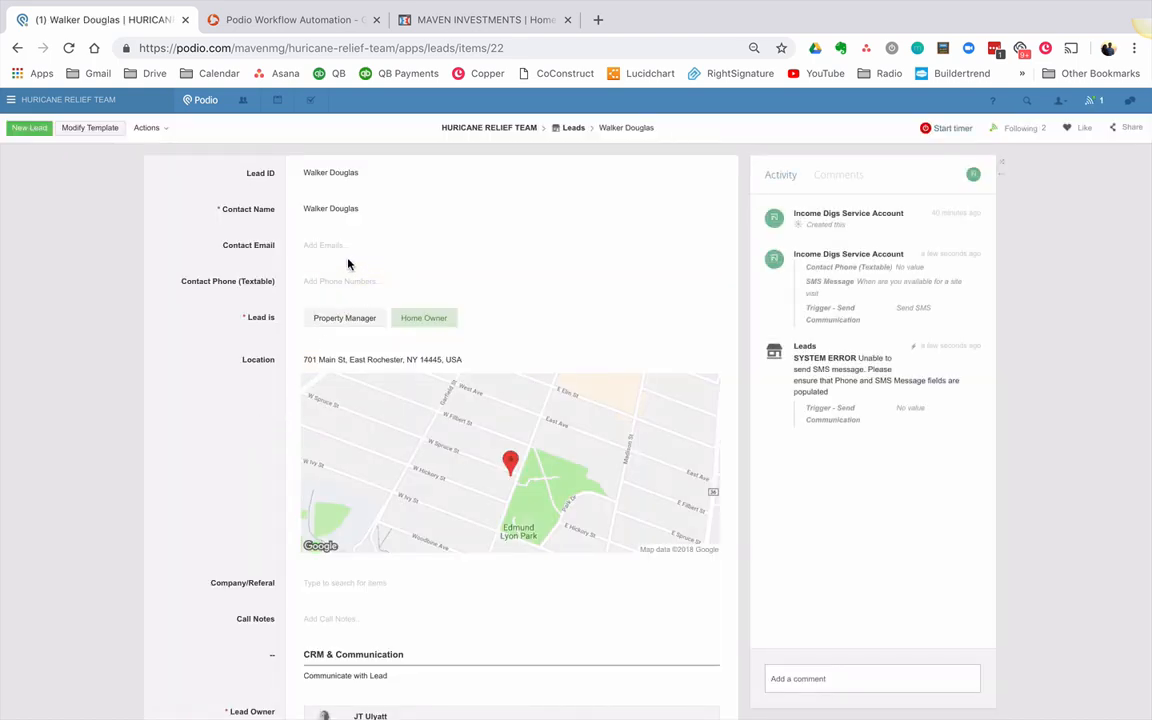
pyautogui.click(350, 285)
pyautogui.write('716')
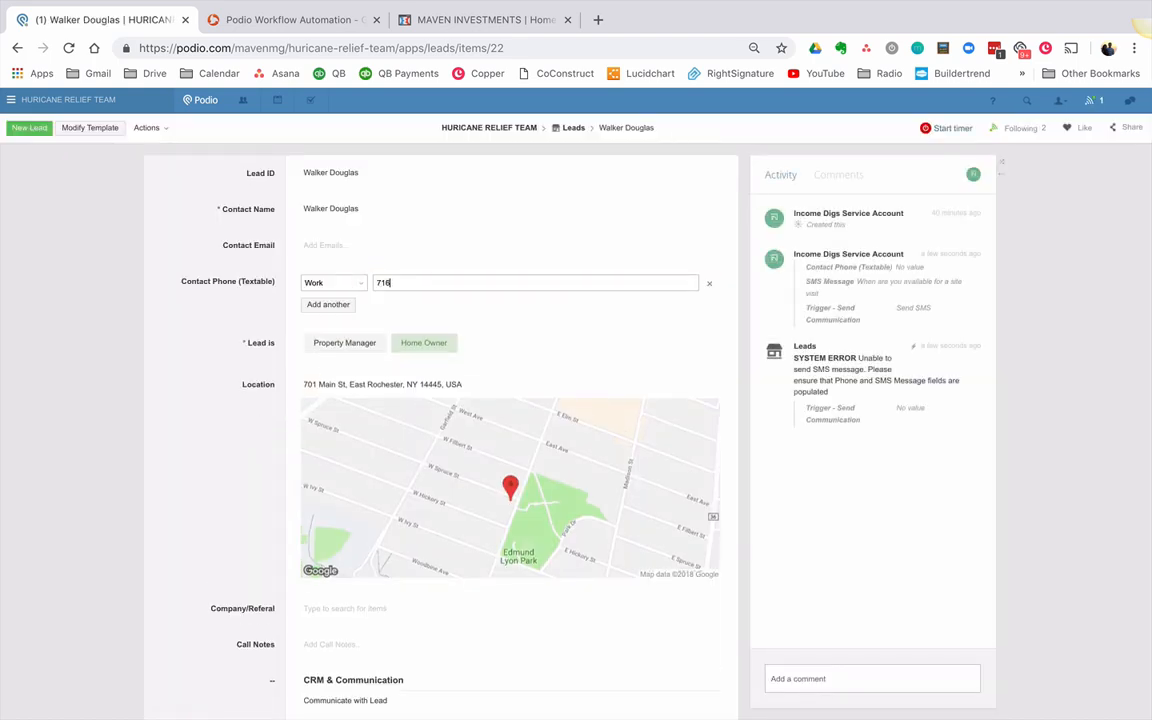
pyautogui.write('20024')
pyautogui.click(216, 357)
pyautogui.scroll(-5, 214, 360)
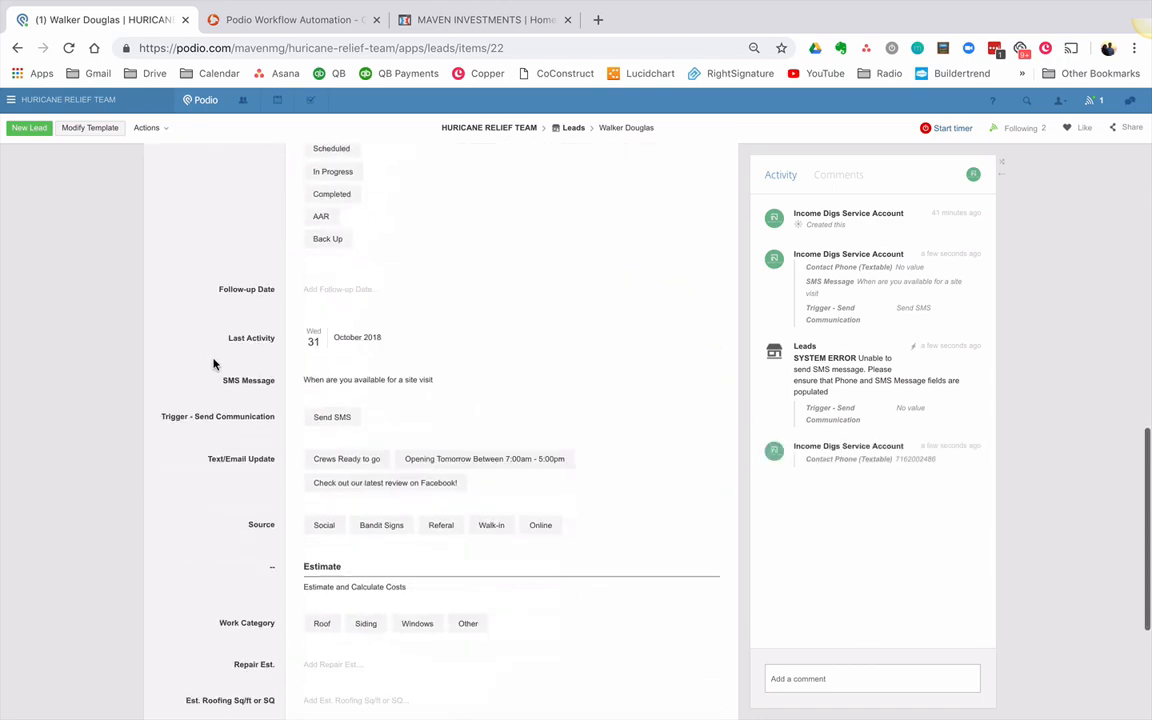
pyautogui.scroll(-3, 213, 364)
pyautogui.scroll(3, 213, 364)
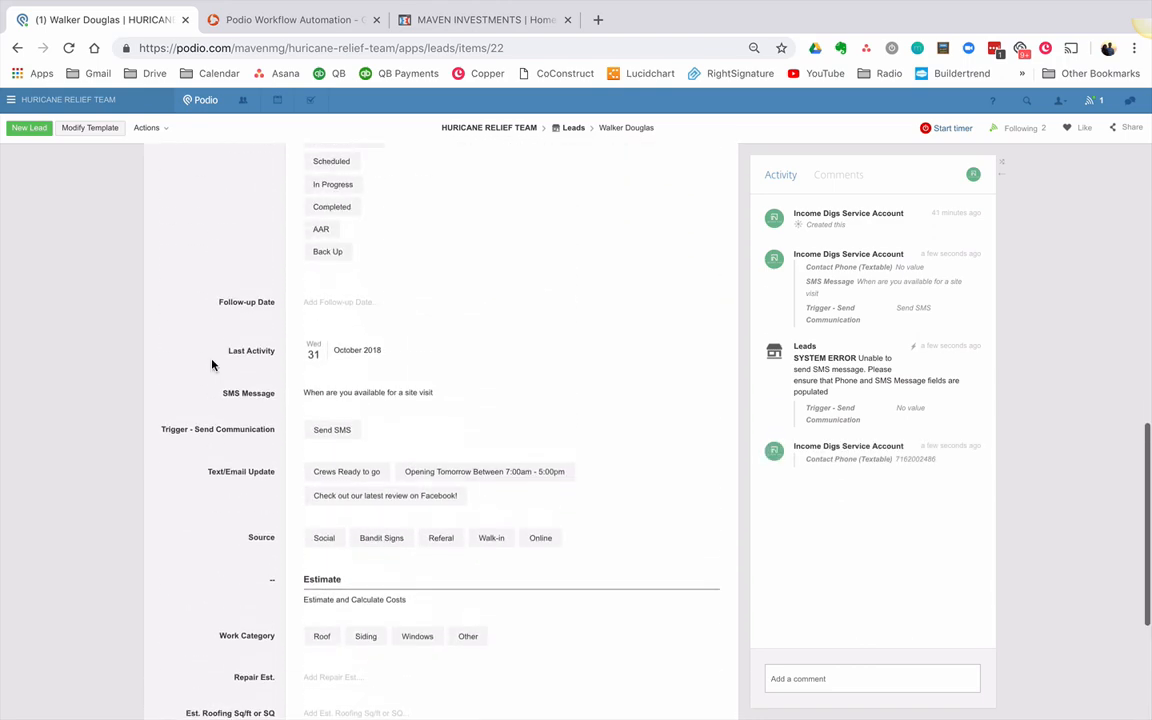
pyautogui.scroll(1, 213, 364)
pyautogui.click(330, 476)
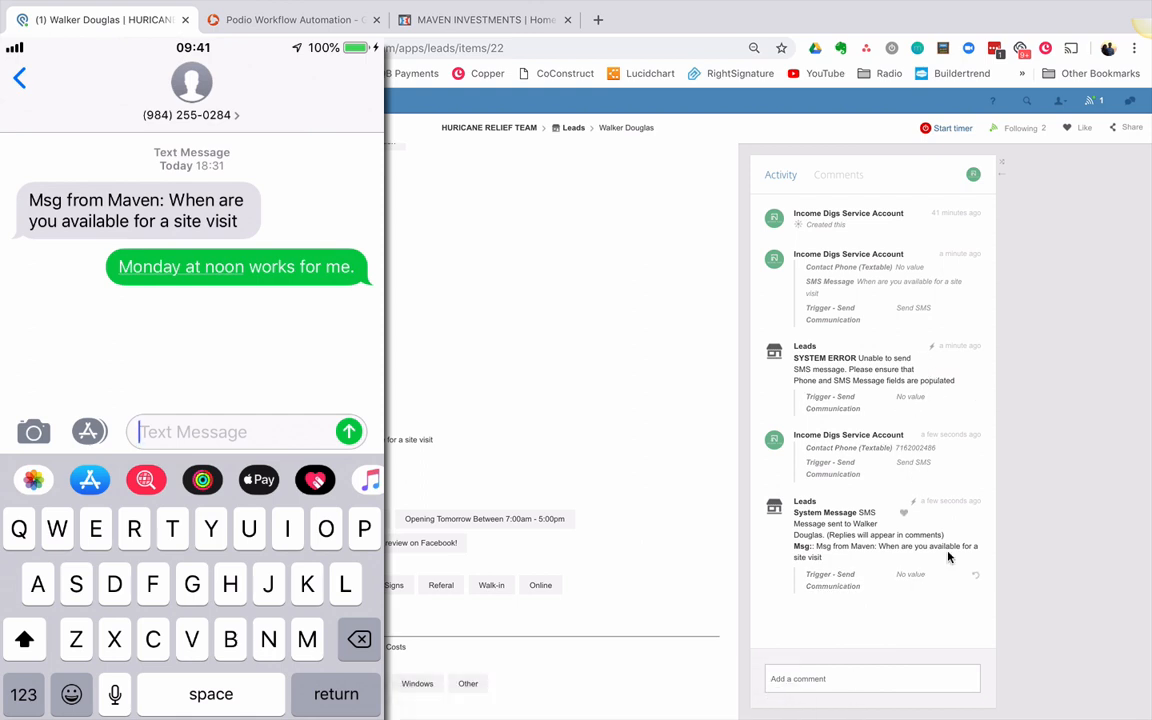
pyautogui.moveTo(870, 560)
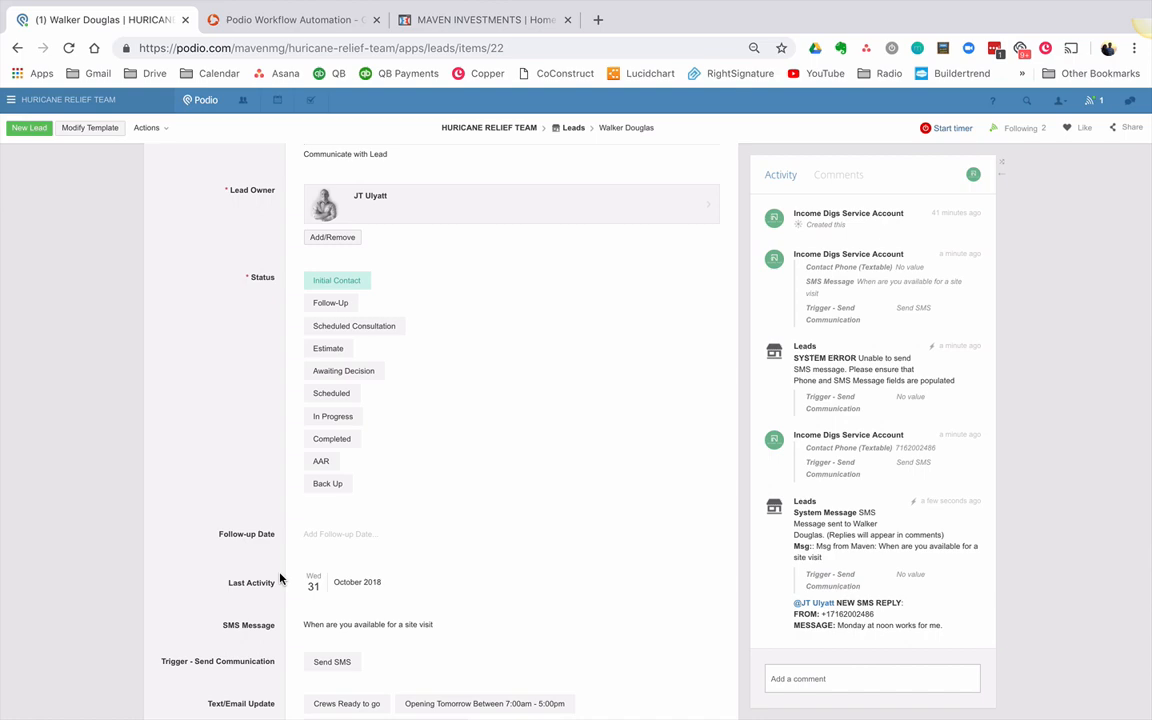
pyautogui.scroll(-5, 281, 578)
pyautogui.scroll(4, 281, 578)
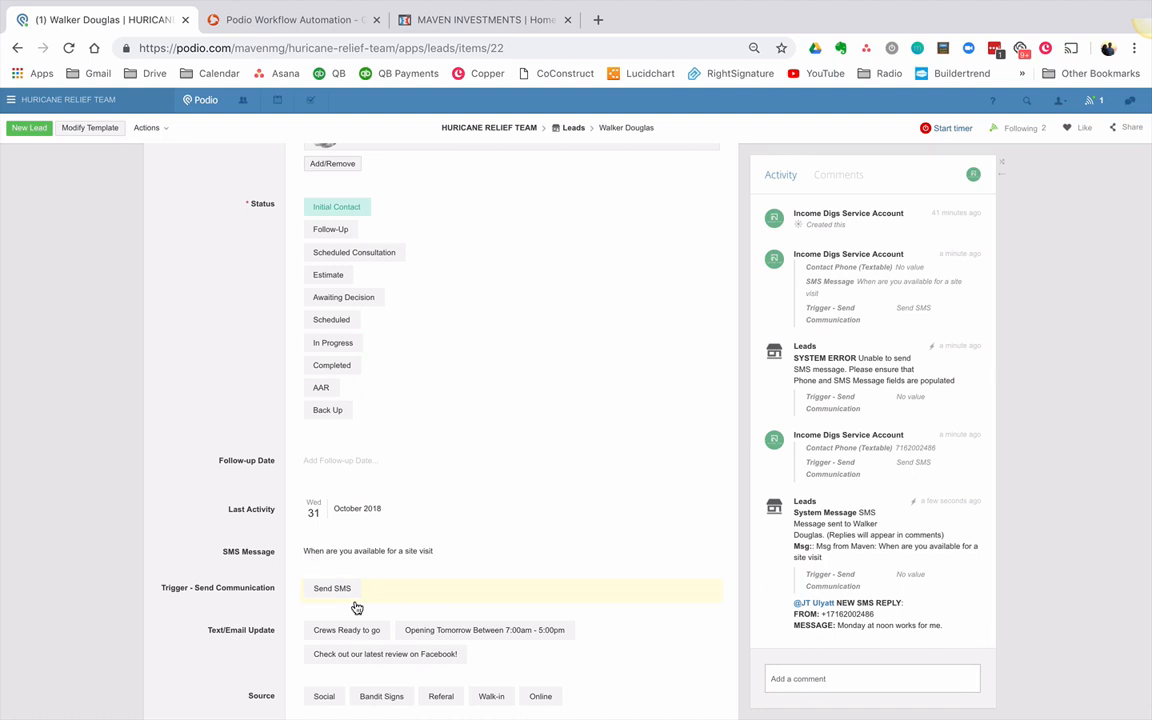
# Focus the lead's comment box, then switch to the GlobiFlow Leads flows list.
pyautogui.click(846, 680)
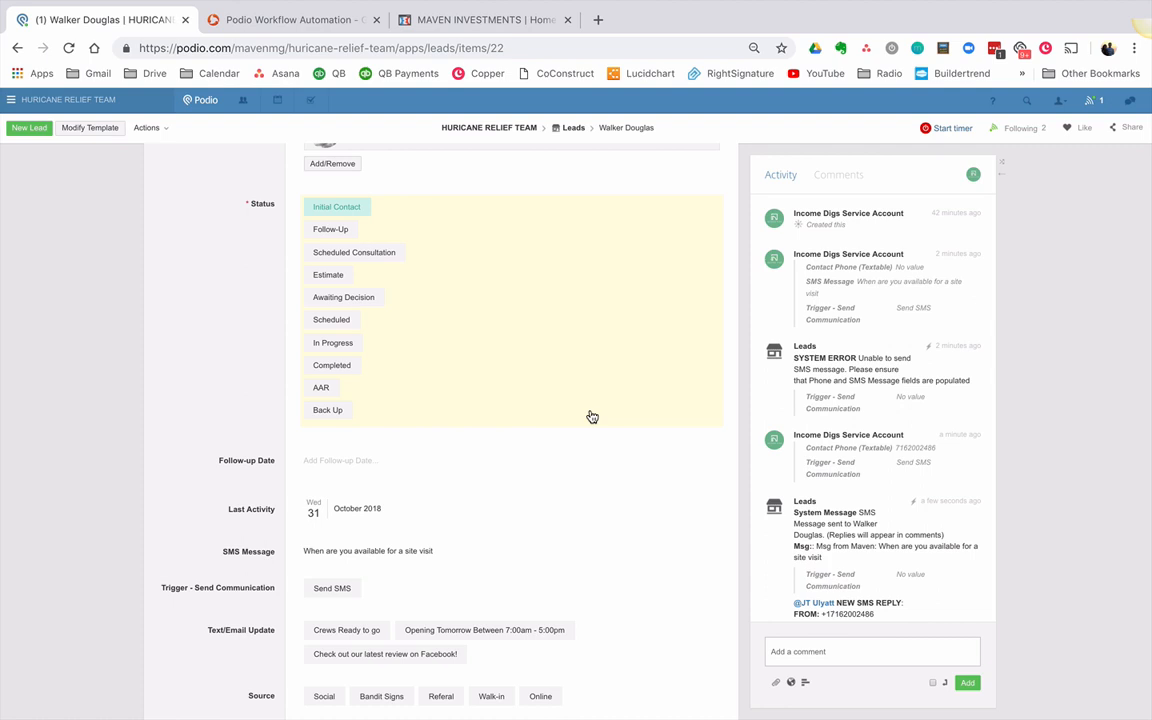
pyautogui.click(228, 22)
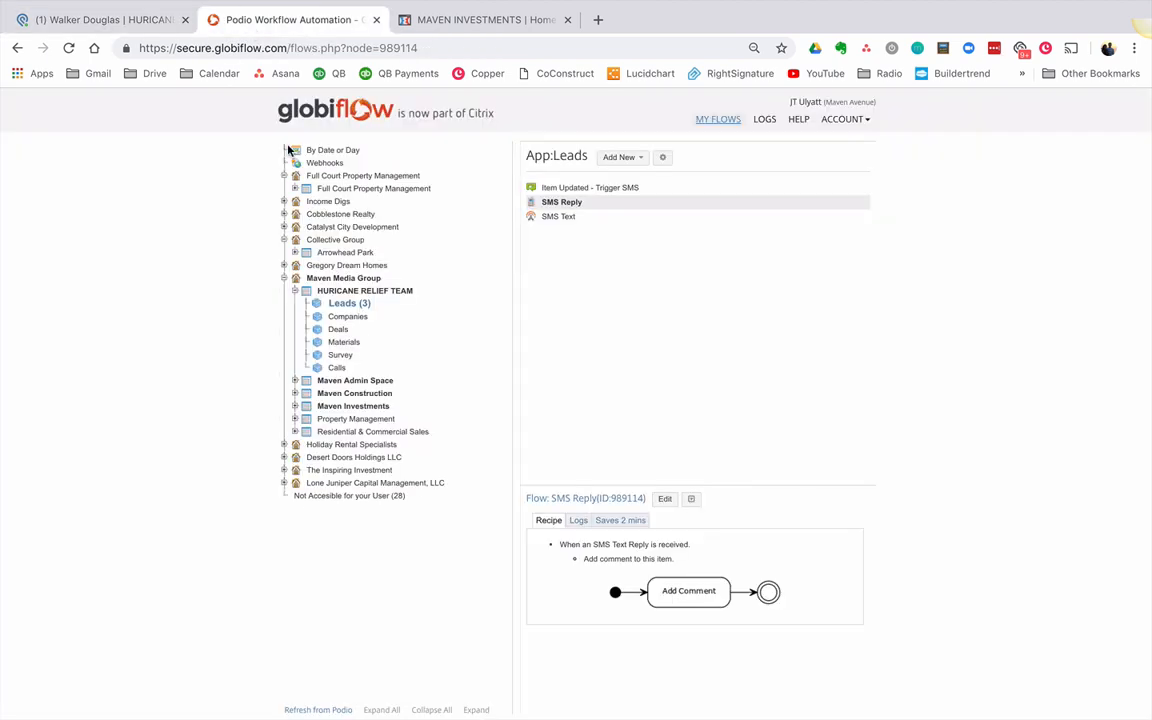
# Create a comment-added Leads flow named New SMS Text Comment with no description.
pyautogui.click(615, 158)
pyautogui.click(610, 182)
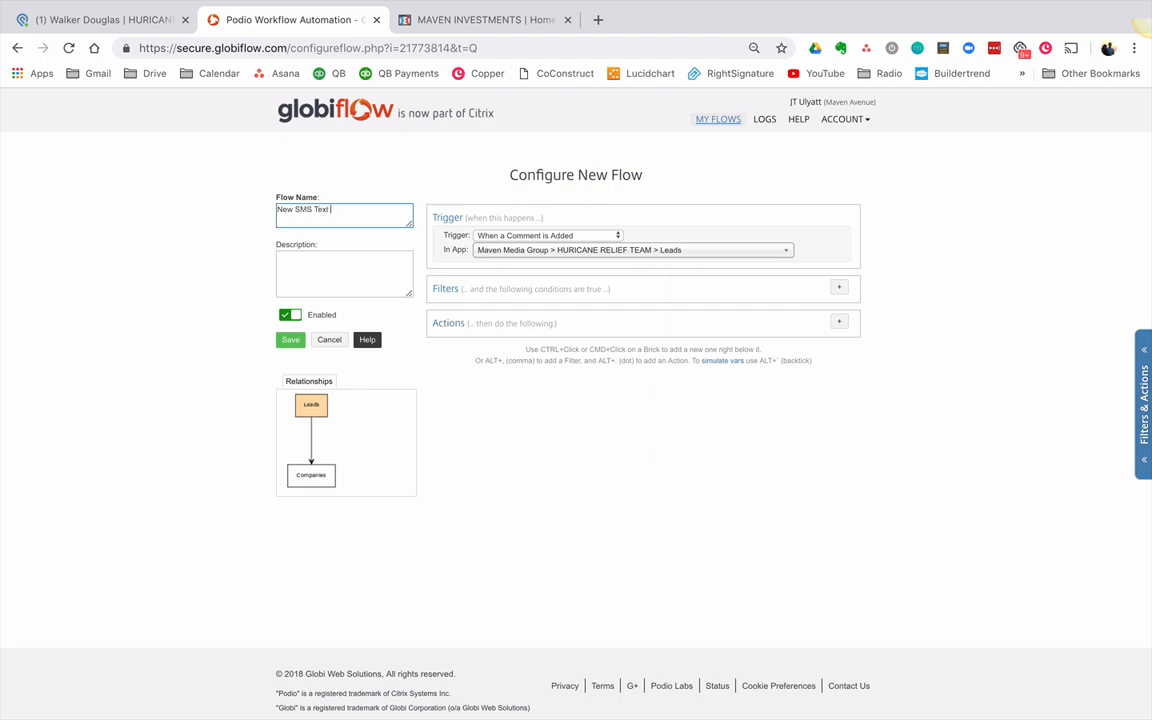
pyautogui.write('Comment')
pyautogui.press('Tab')
pyautogui.click(741, 506)
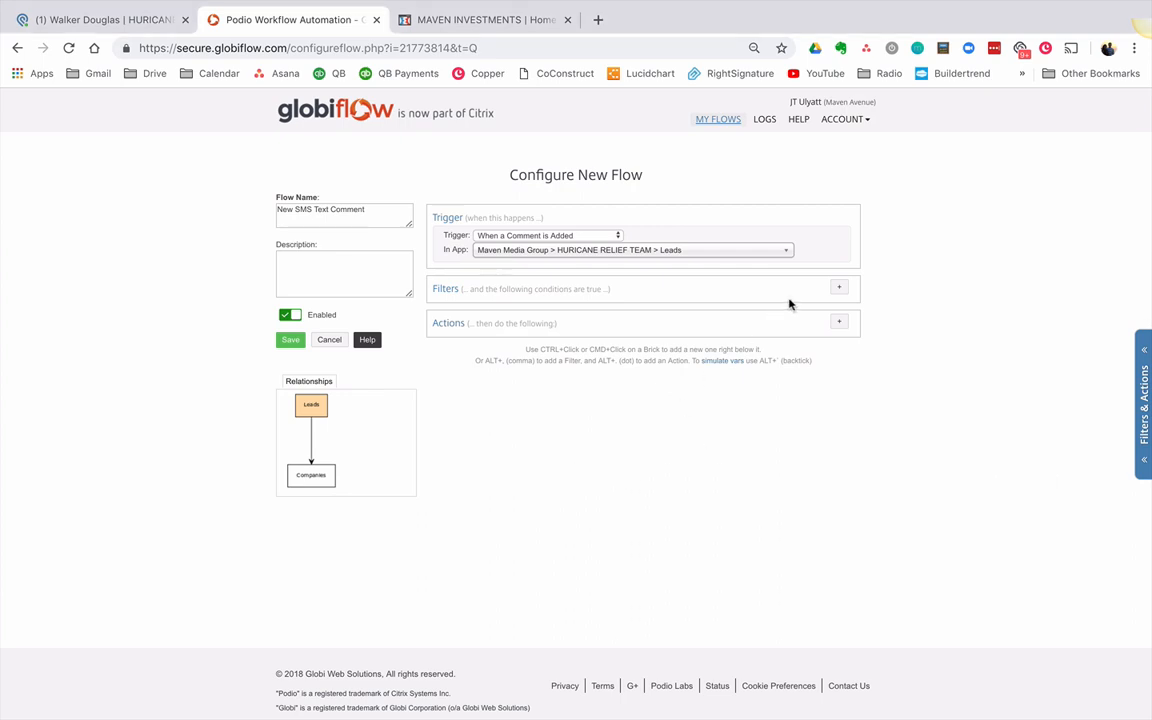
# Add a Comment Match filter requiring the triggering comment contains 'SMS:'.
pyautogui.click(841, 293)
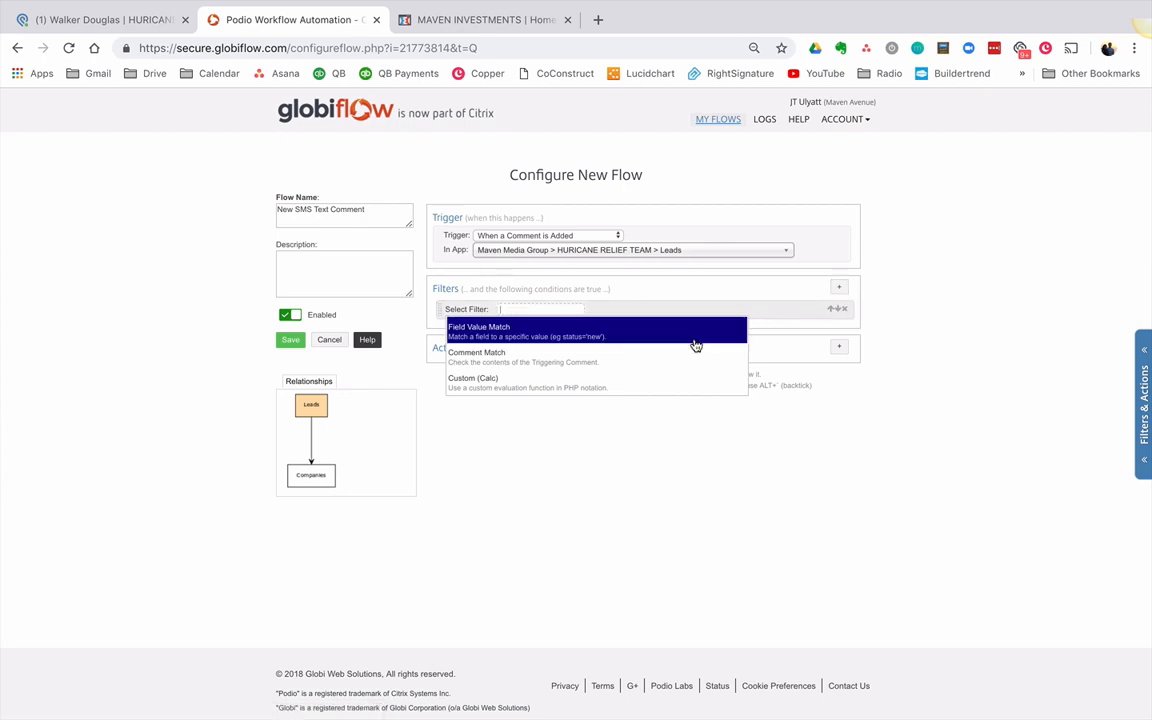
pyautogui.click(678, 364)
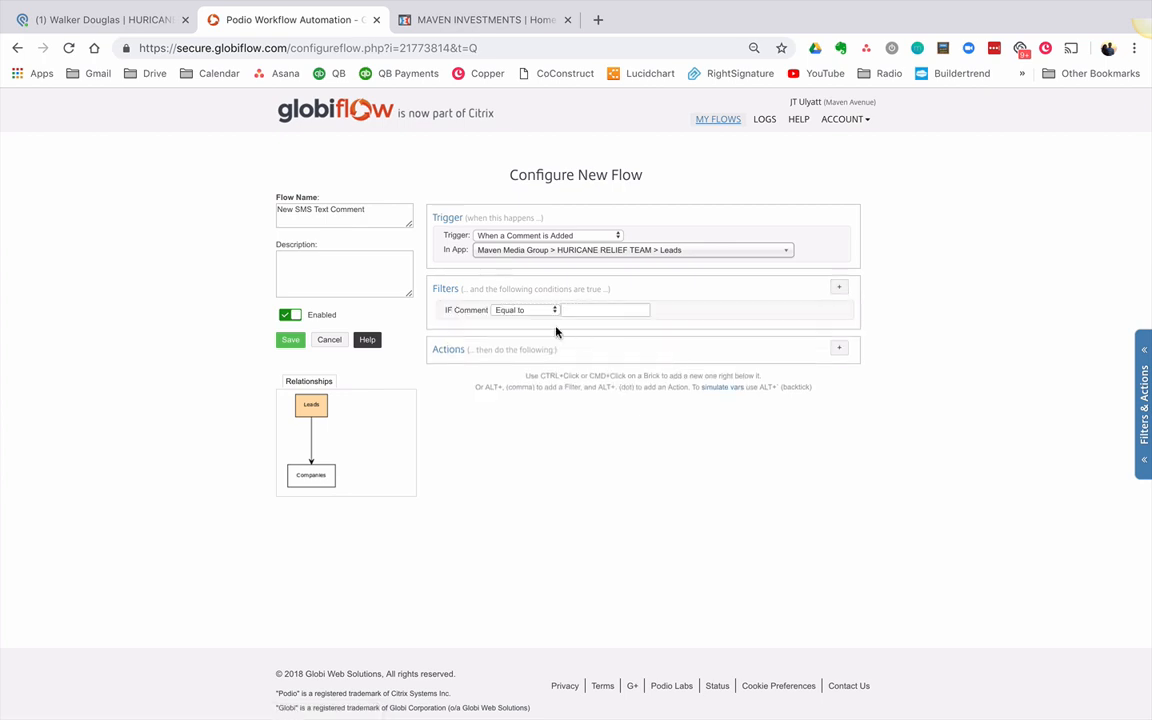
pyautogui.click(527, 313)
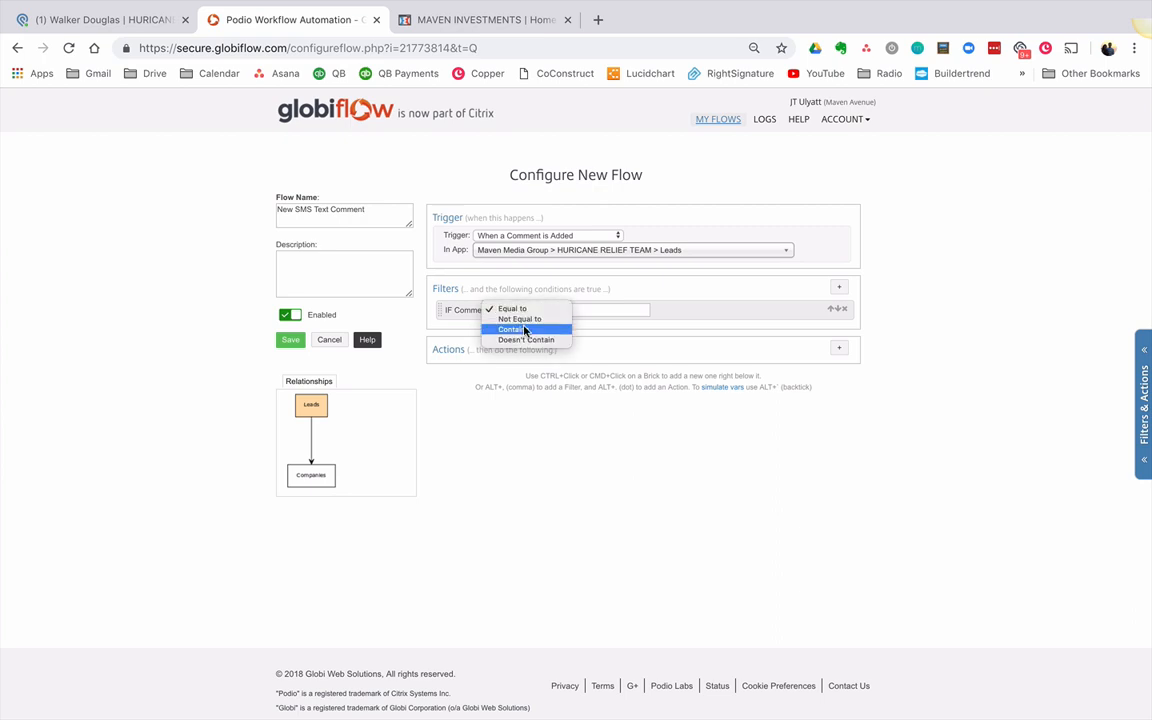
pyautogui.click(505, 328)
pyautogui.click(597, 313)
pyautogui.write('SMS:')
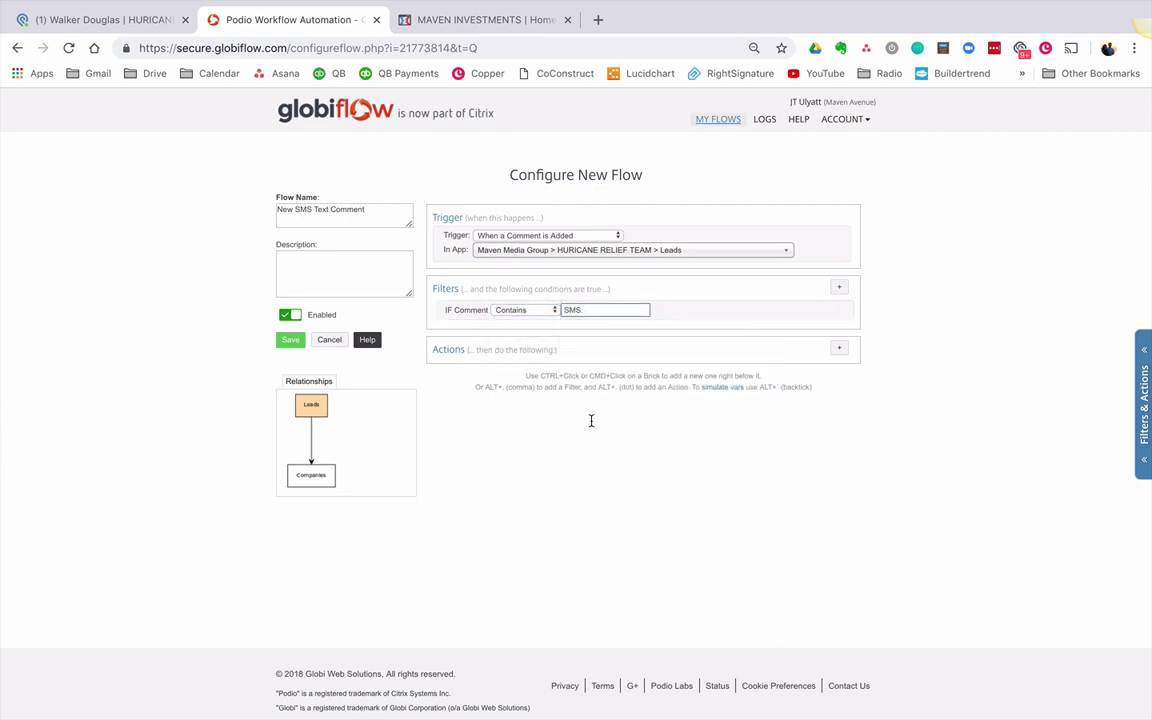
pyautogui.click(592, 452)
pyautogui.click(838, 349)
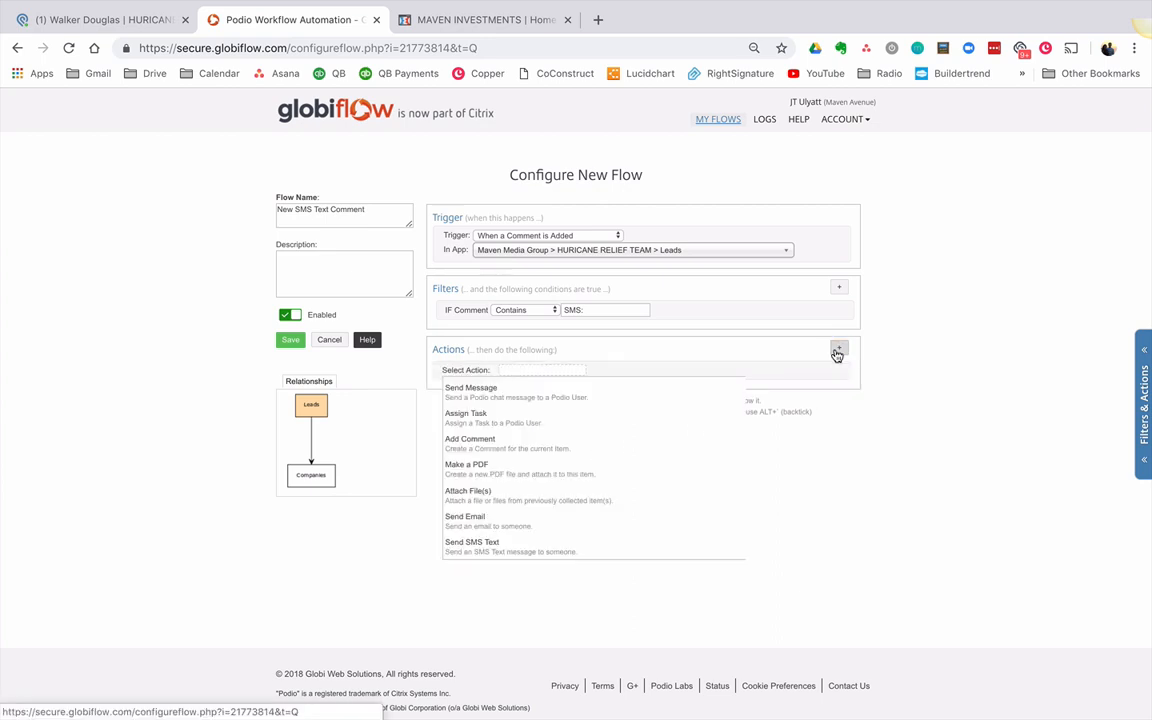
pyautogui.write('var')
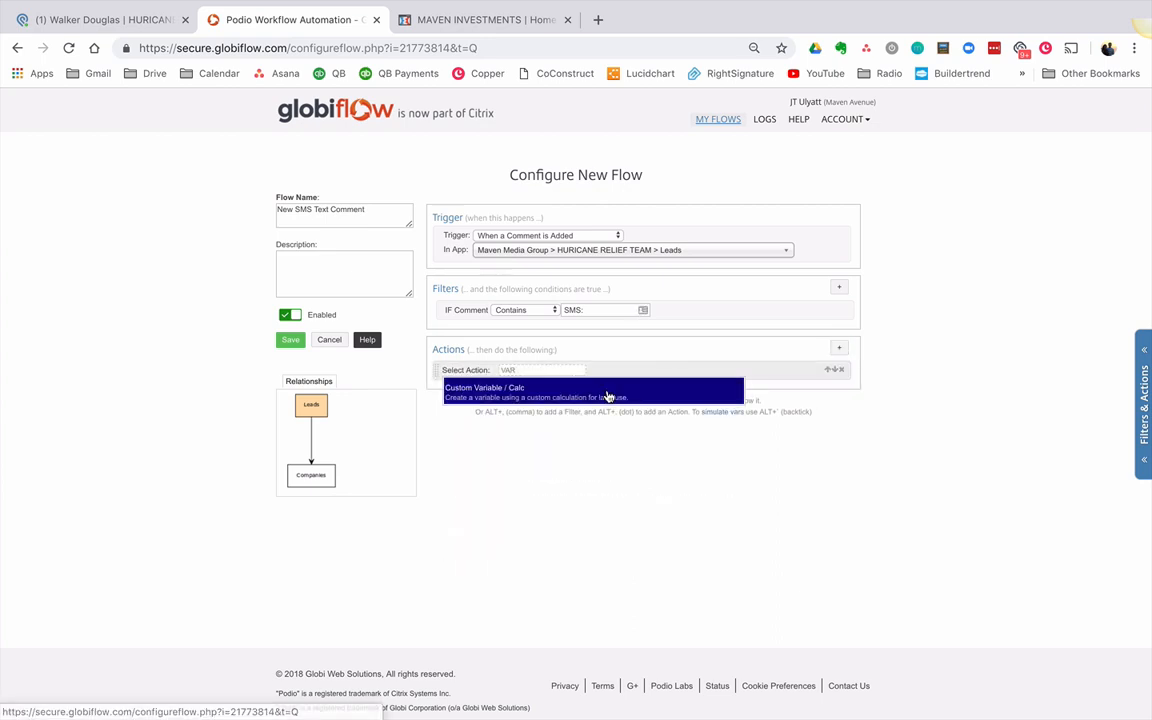
# Create variable SMSMessage stripping 'SMS:' from the Triggering Comment.
pyautogui.click(580, 397)
pyautogui.click(494, 383)
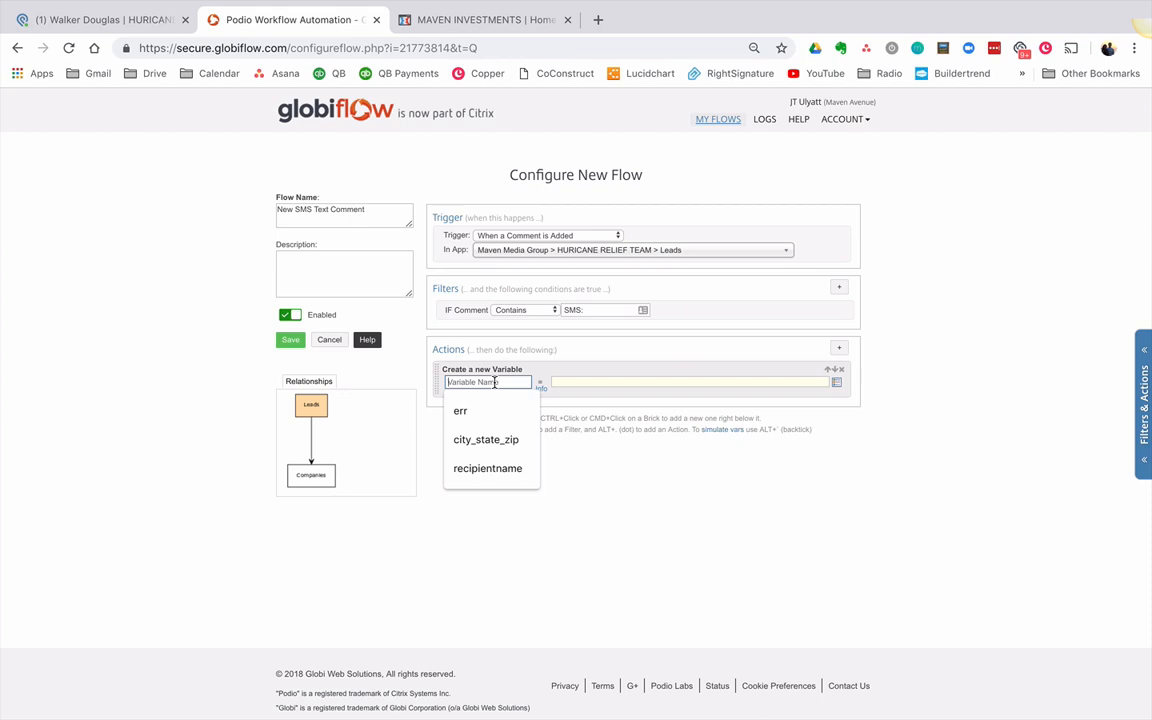
pyautogui.write('SMSMessage')
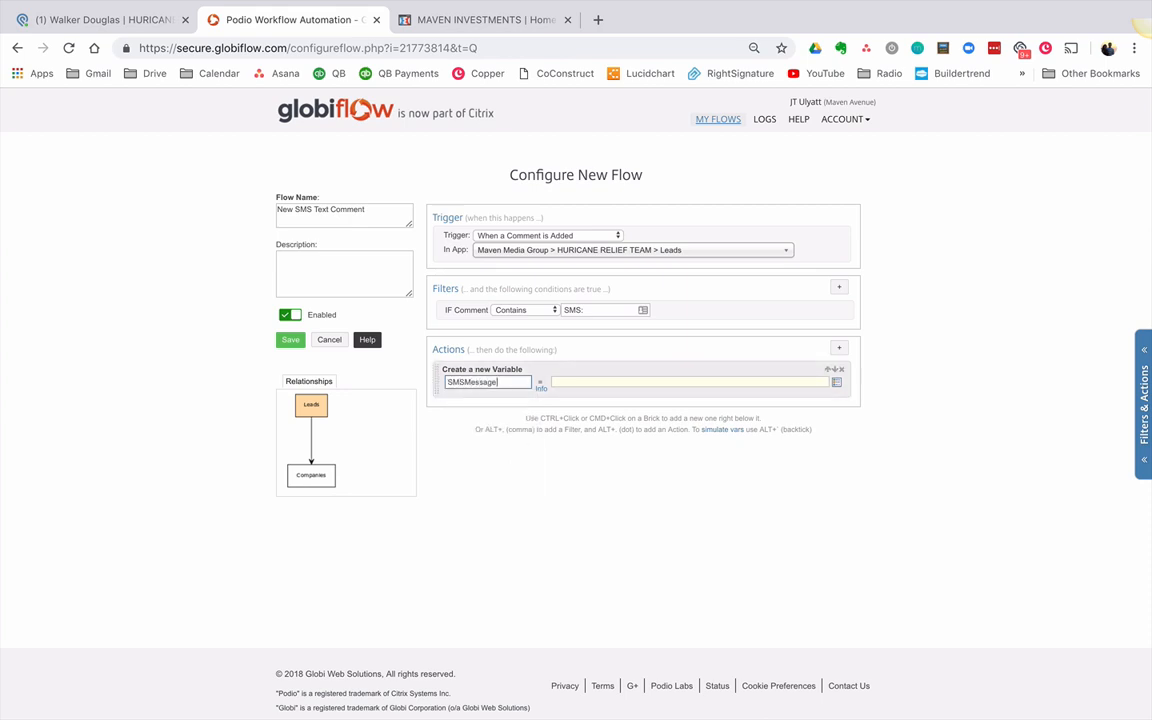
pyautogui.press('Tab')
pyautogui.write('str_r')
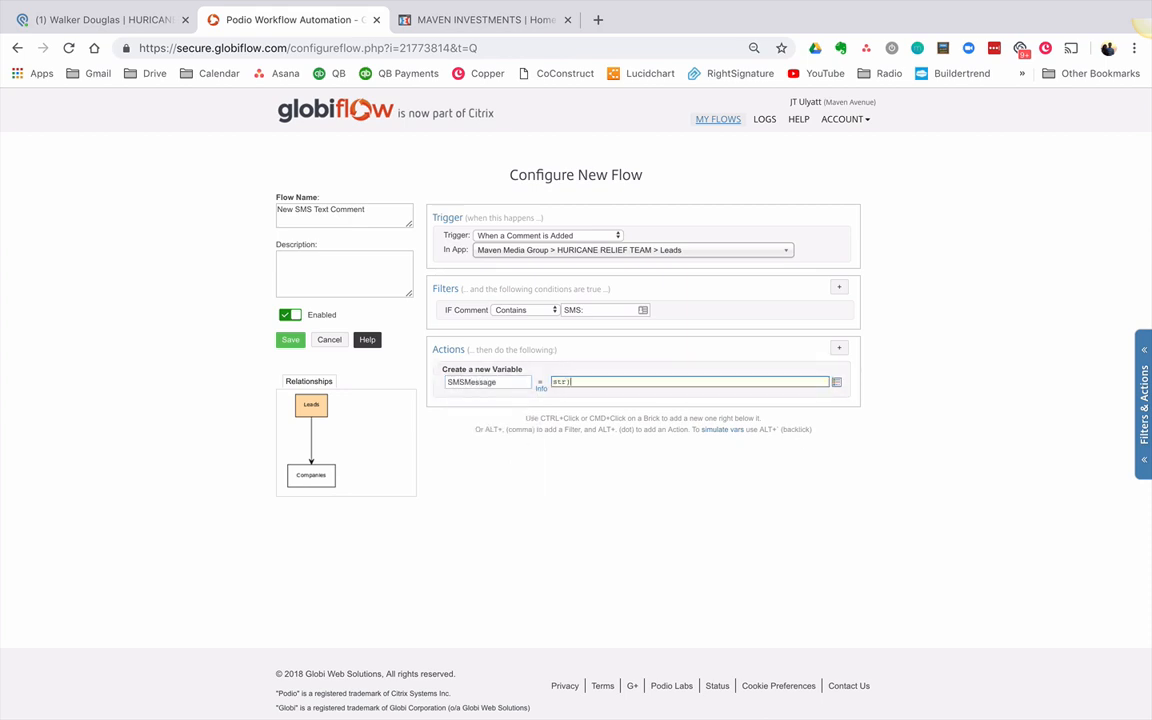
pyautogui.write('eplace("SMS:","",')
pyautogui.click(836, 381)
pyautogui.write('rig')
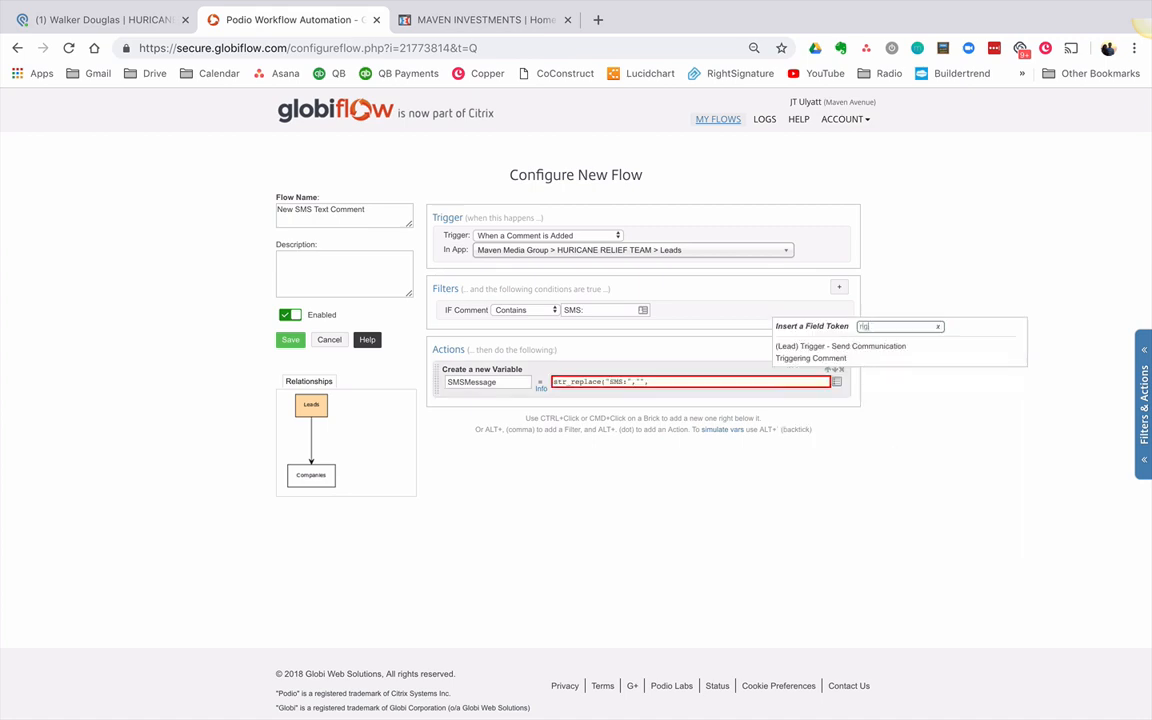
pyautogui.click(838, 359)
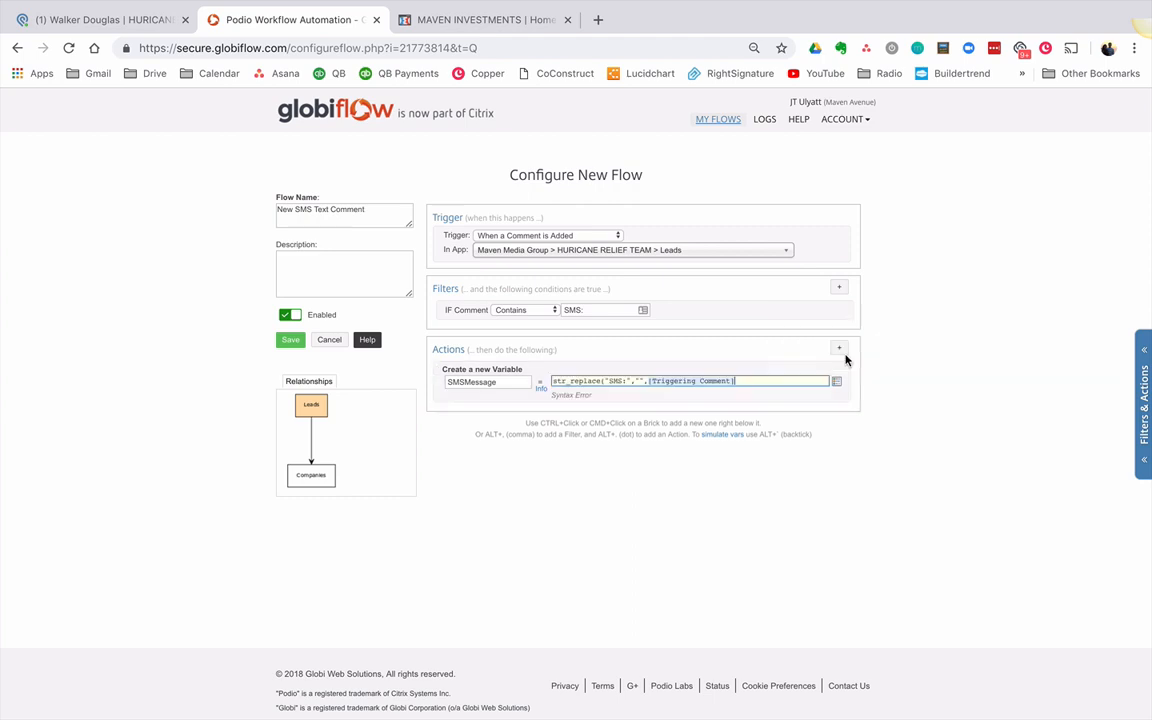
pyautogui.write(')')
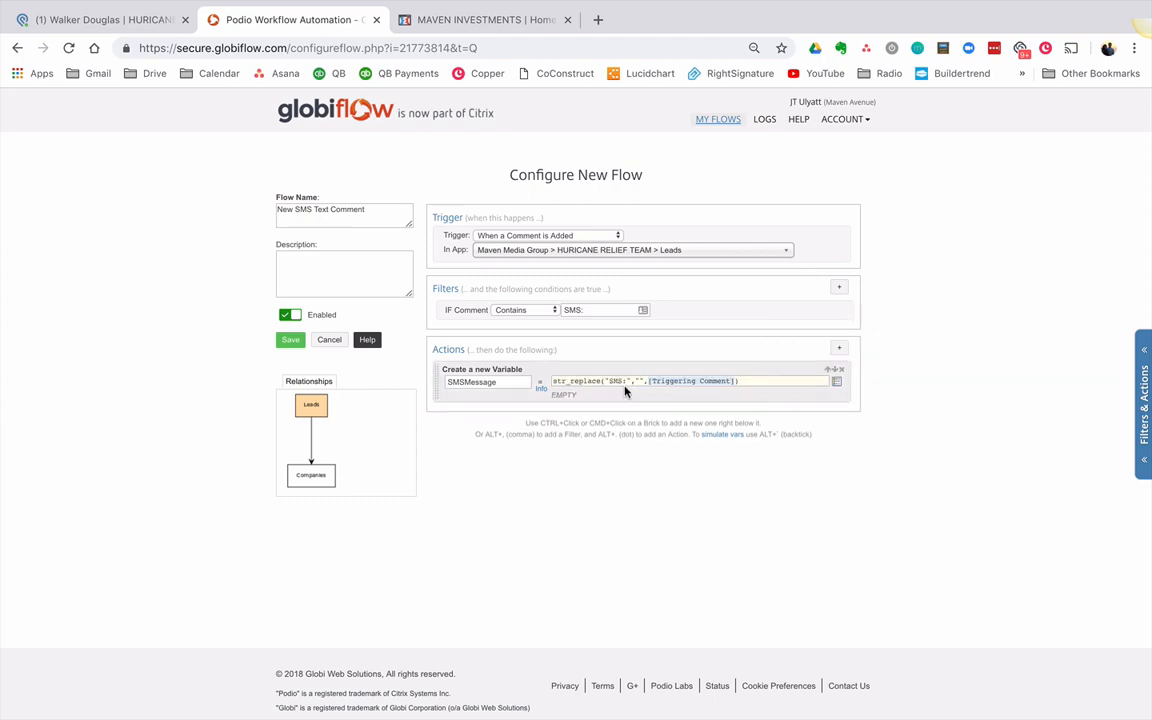
pyautogui.keyDown('ctrl'); pyautogui.click(471, 400); pyautogui.keyUp('ctrl')
pyautogui.write('update')
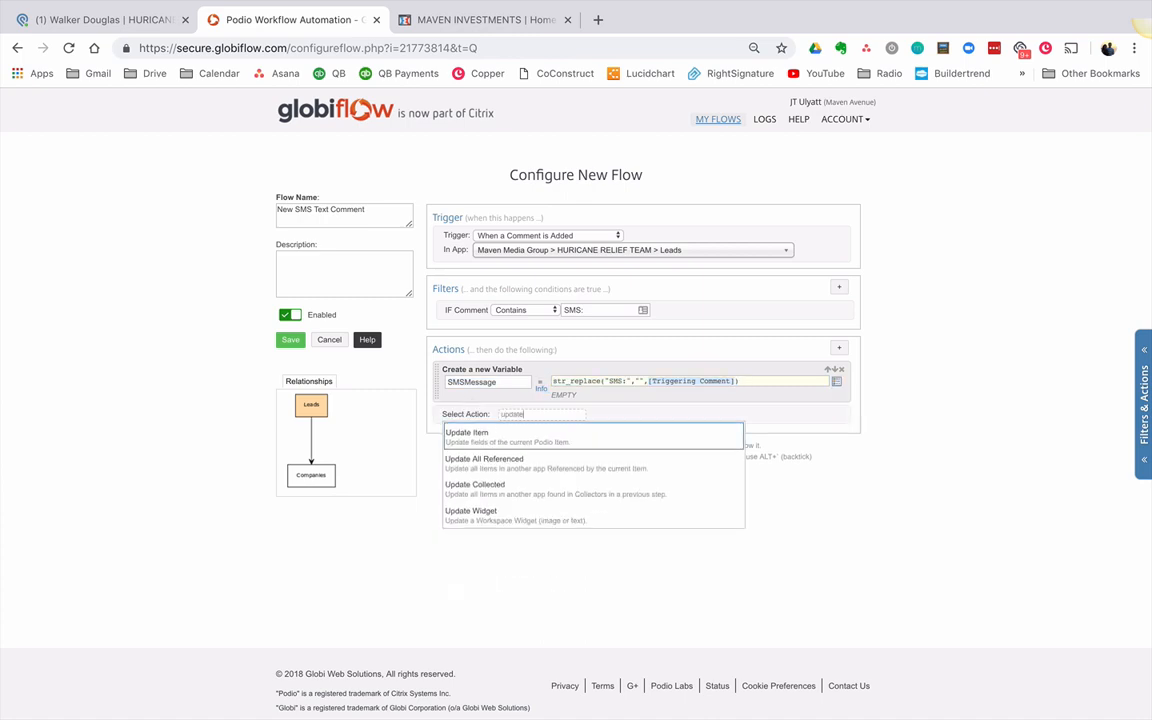
# Add a silent Update Item action setting SMS Message to the SMSMessage variable.
pyautogui.click(541, 448)
pyautogui.click(549, 440)
pyautogui.click(490, 468)
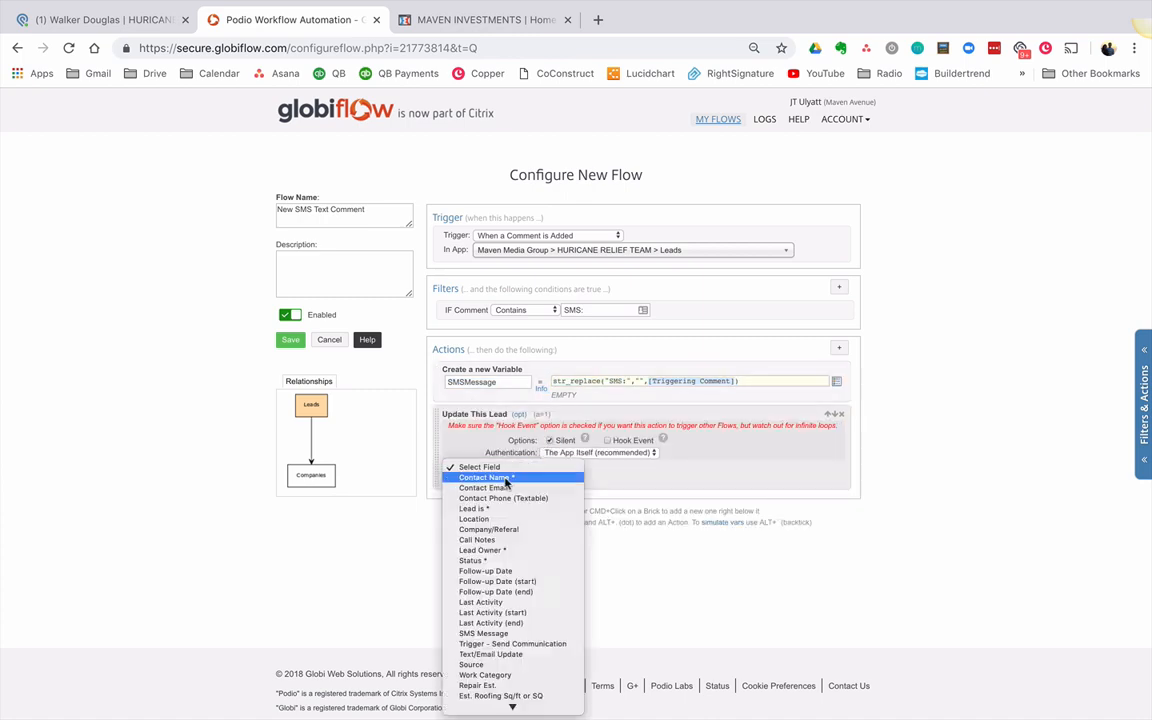
pyautogui.click(510, 633)
pyautogui.click(838, 468)
pyautogui.write('sms')
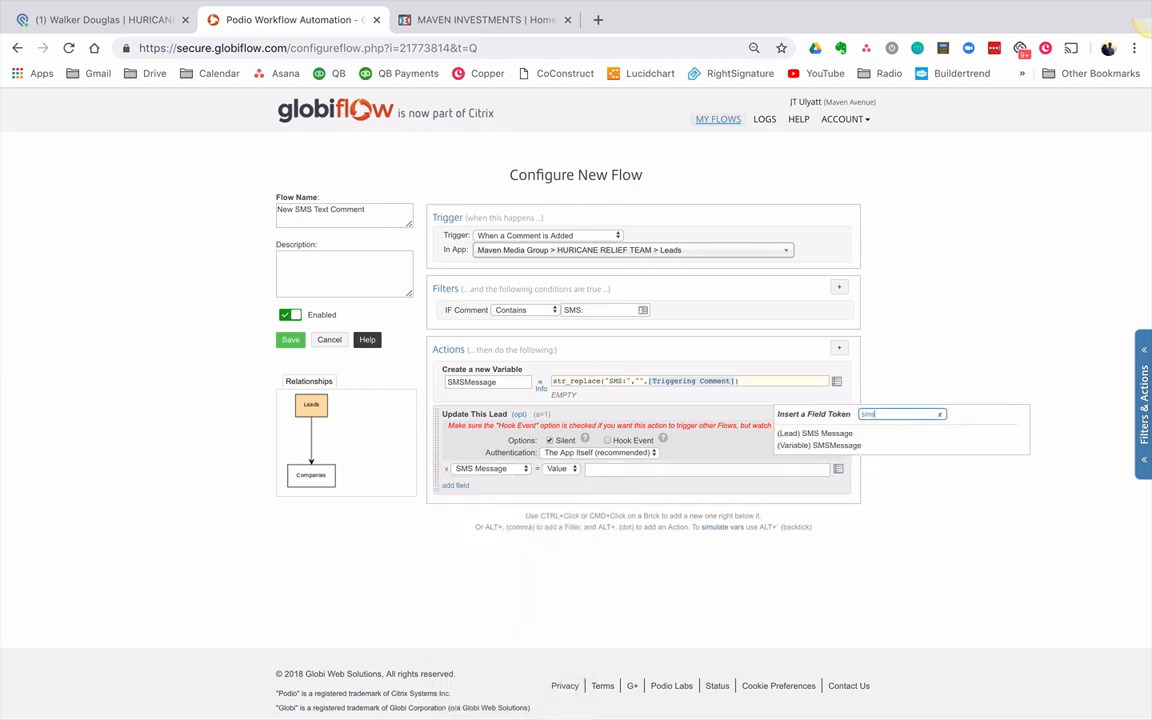
pyautogui.click(820, 445)
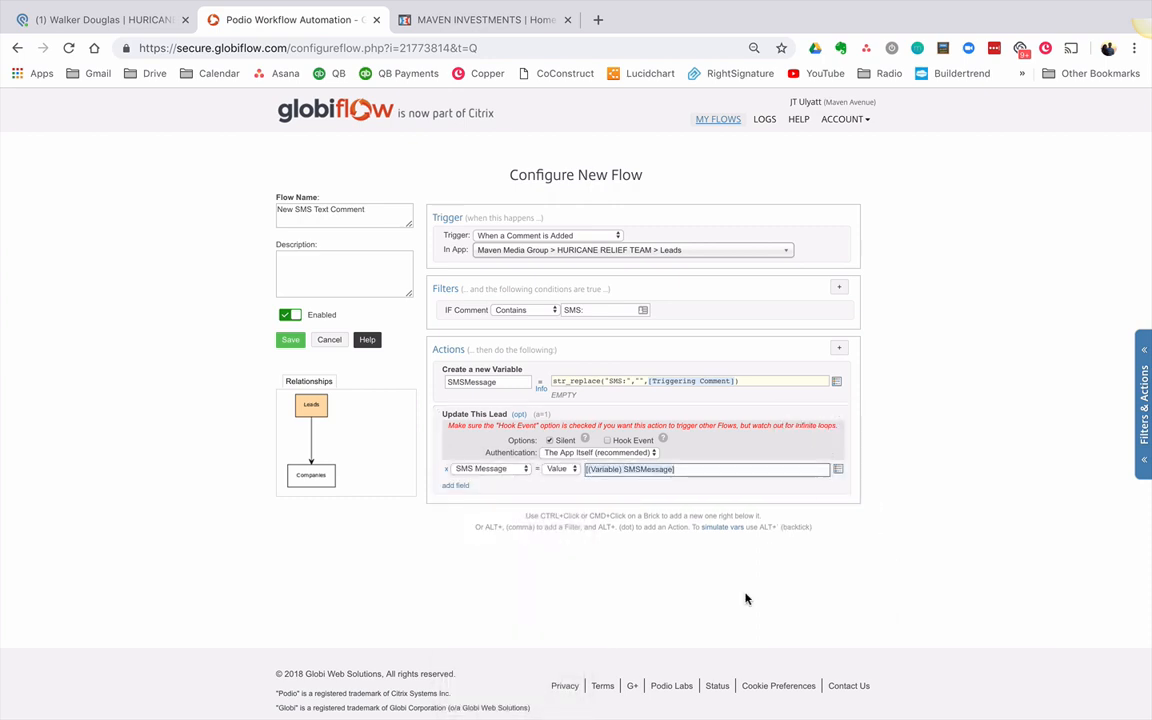
# Add a Trigger Flow action running SMS Text on this lead.
pyautogui.keyDown('ctrl'); pyautogui.click(478, 455); pyautogui.keyUp('ctrl')
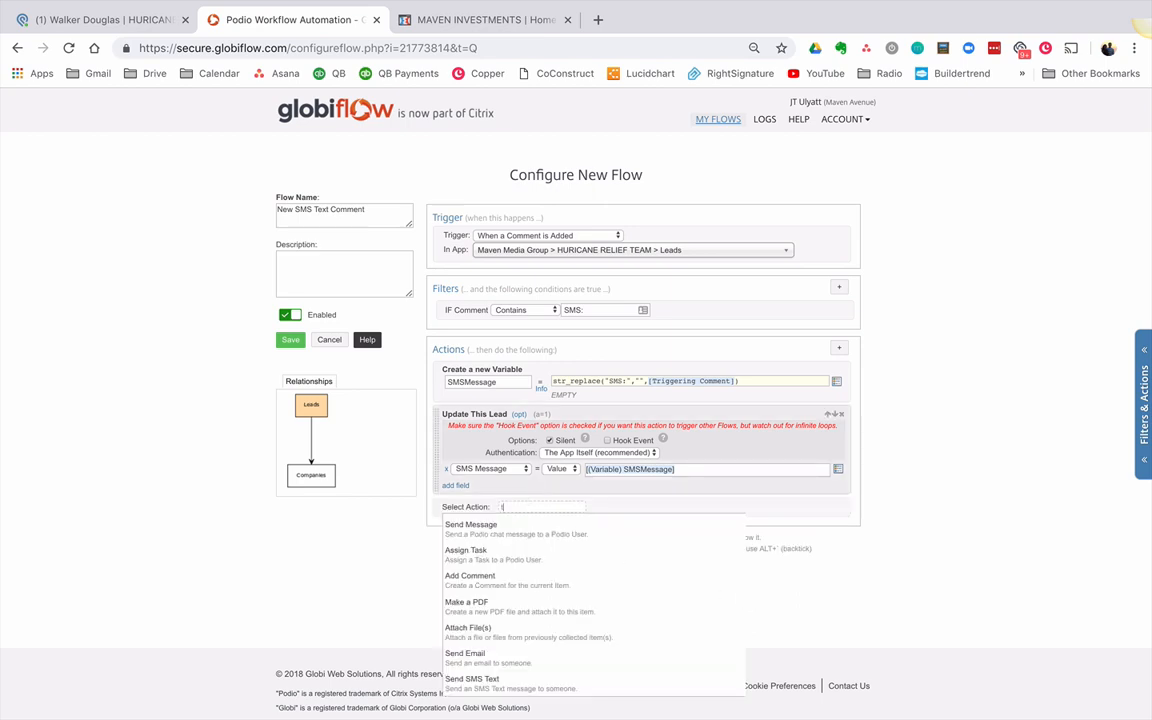
pyautogui.write('trig')
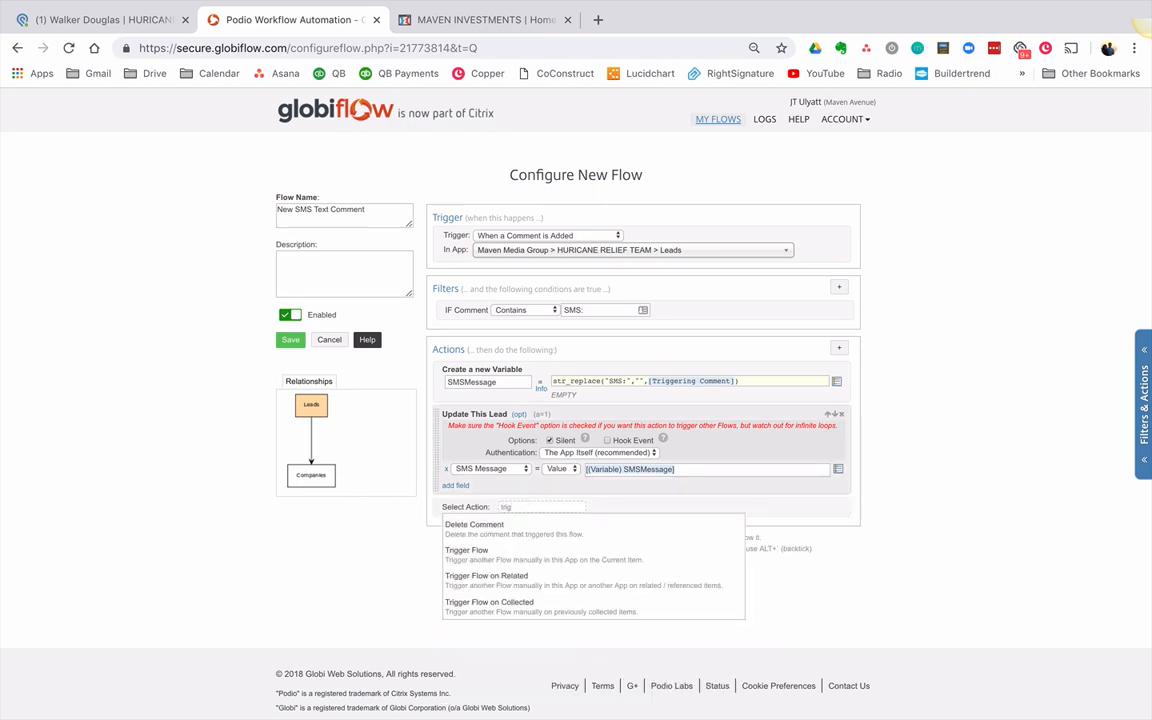
pyautogui.press('Down')
pyautogui.press('Return')
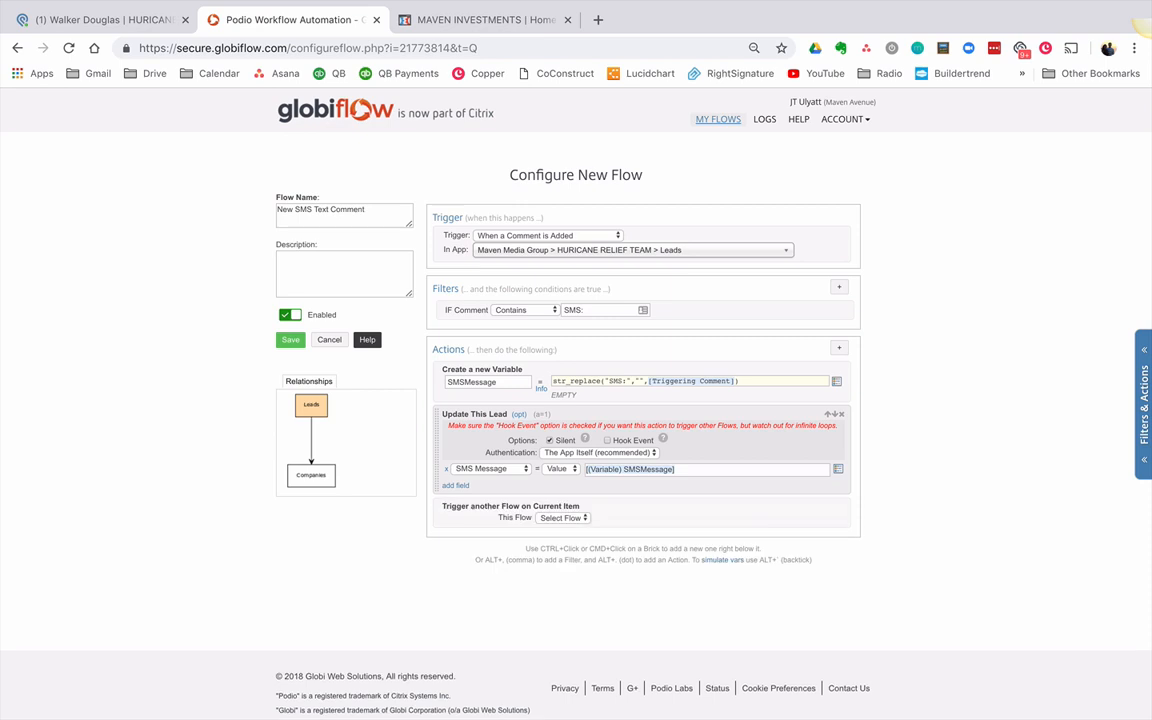
pyautogui.click(560, 517)
pyautogui.click(562, 531)
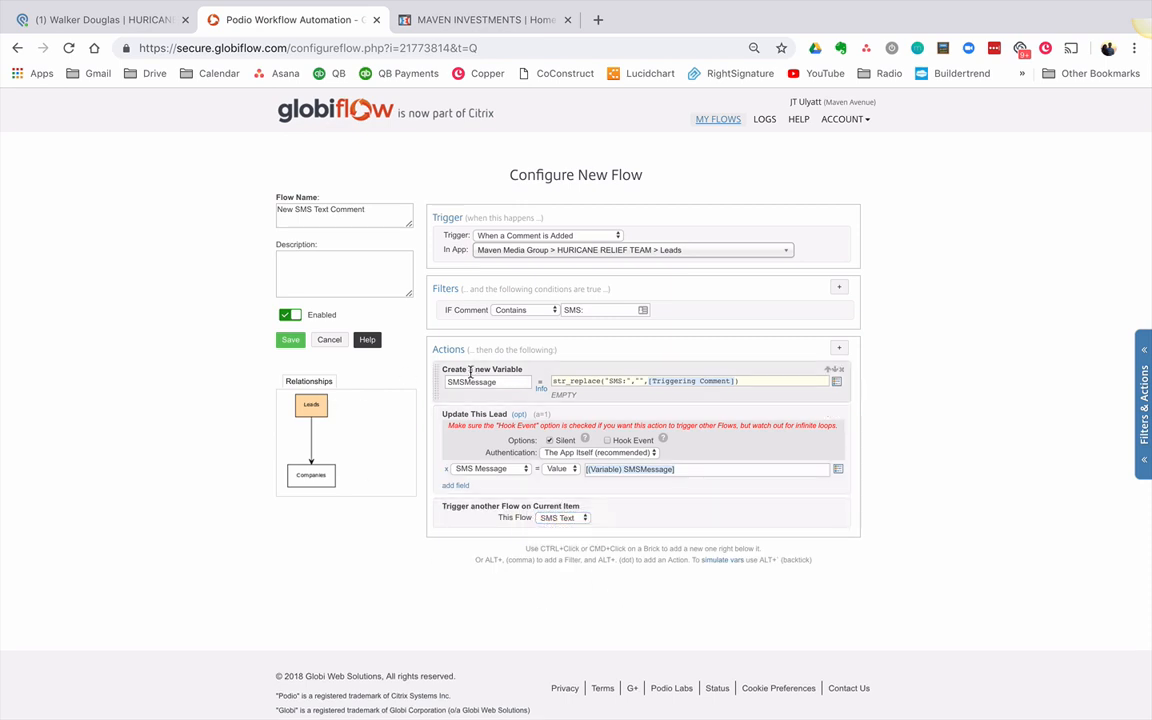
pyautogui.click(634, 381)
pyautogui.moveTo(627, 381); pyautogui.dragTo(606, 381)
pyautogui.click(939, 437)
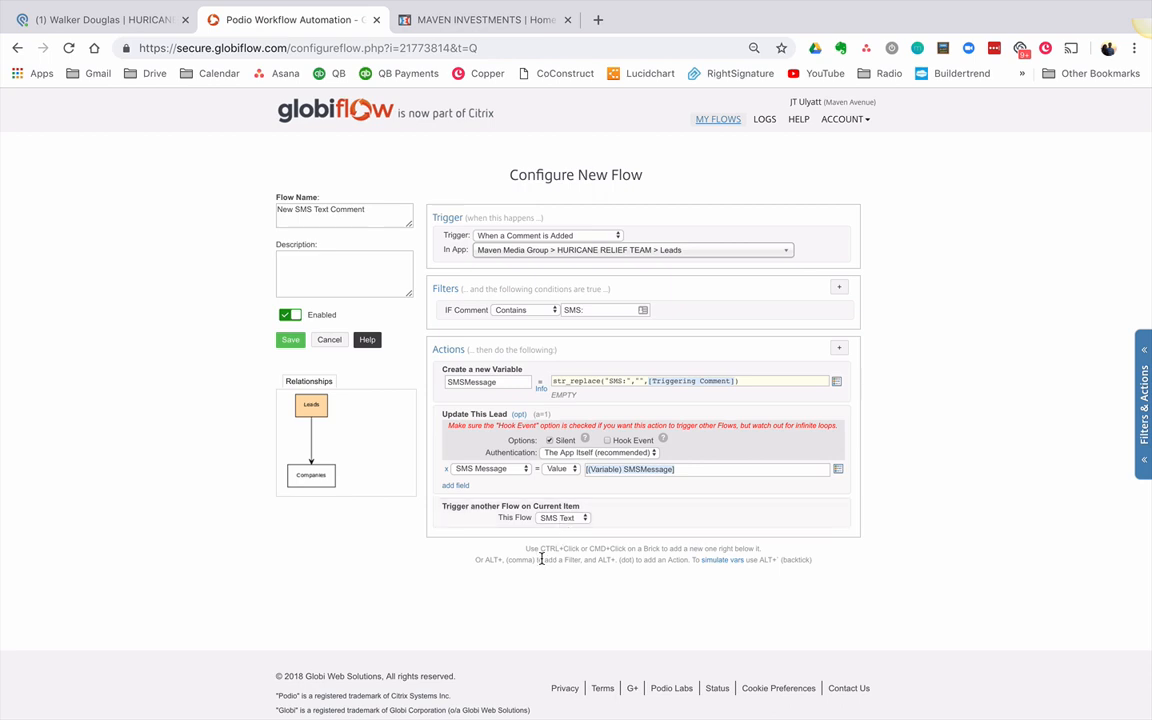
pyautogui.click(291, 340)
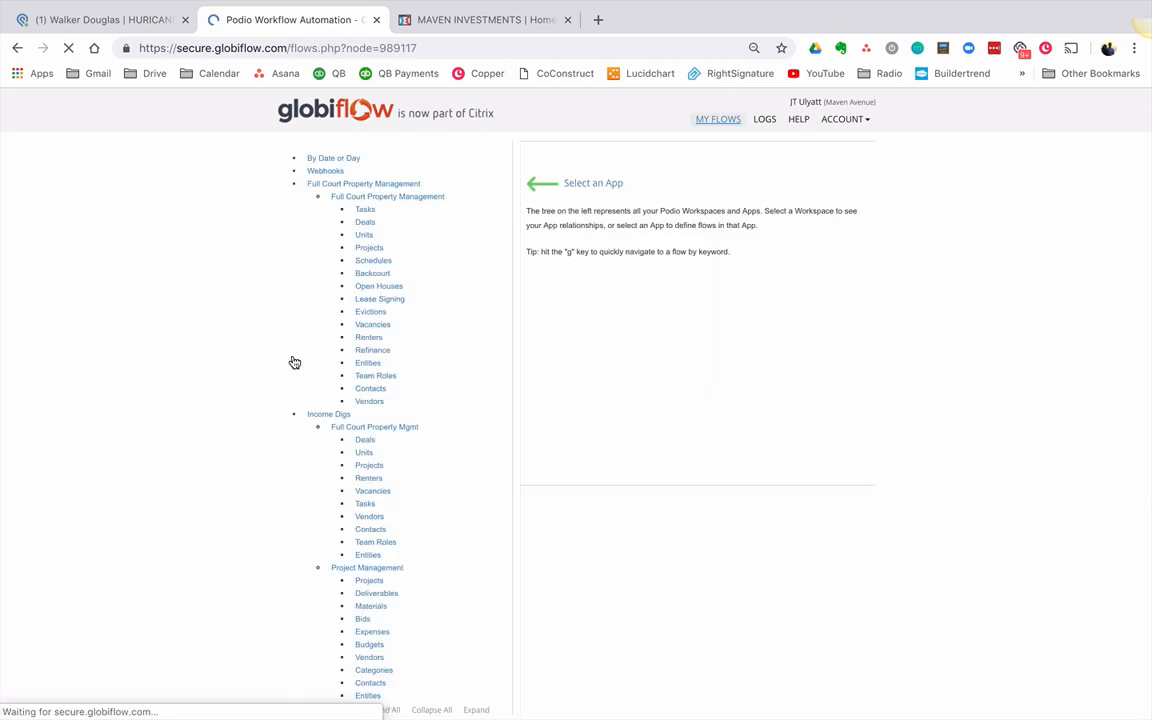
pyautogui.click(125, 22)
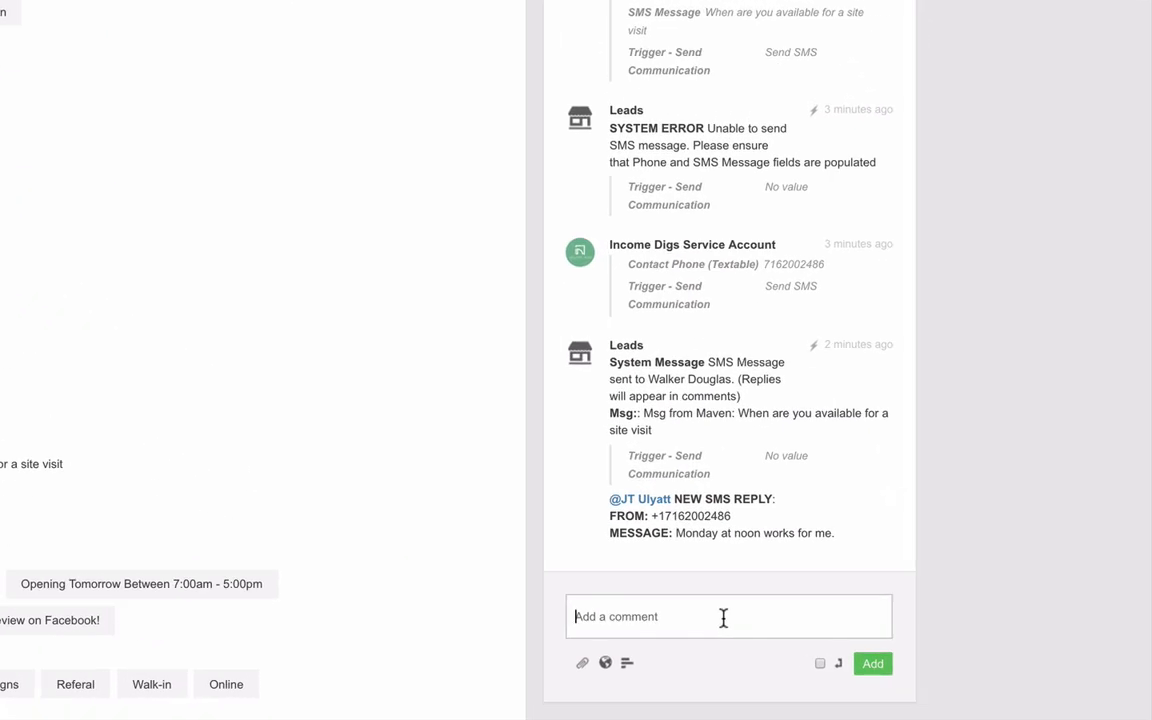
pyautogui.write('SMS: ')
pyautogui.write('Can you con')
pyautogui.write('firm')
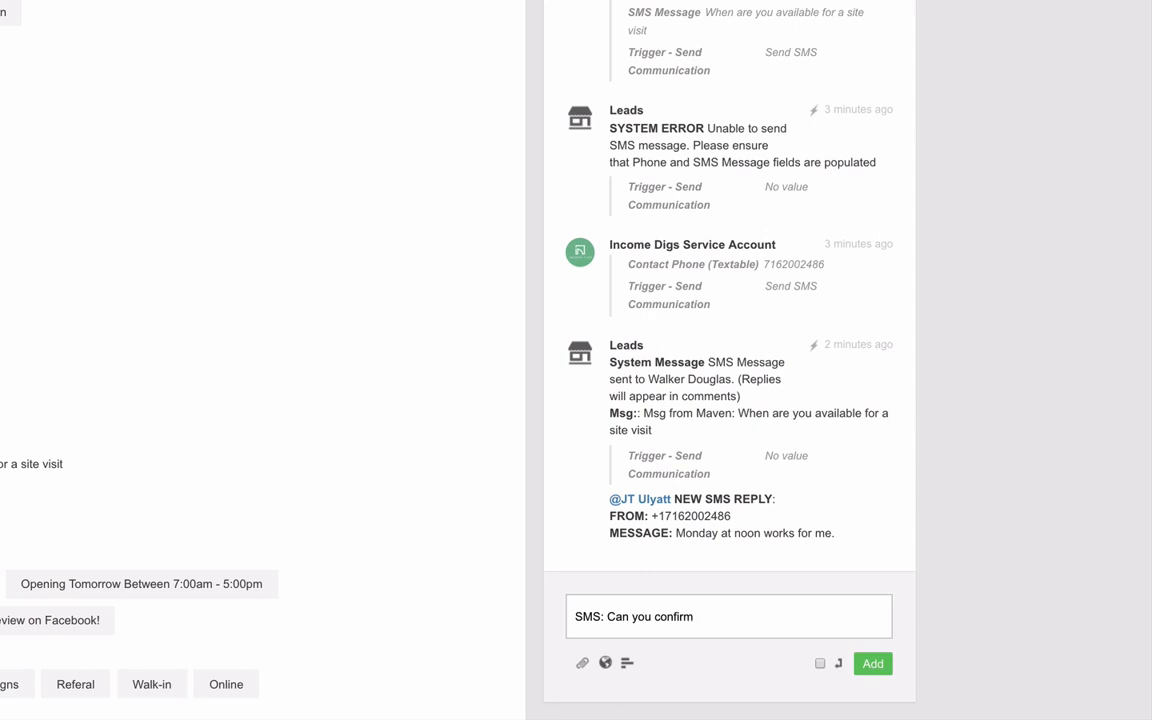
# Post the comment 'SMS: Can we reschedule to Tuesday?' on the lead.
pyautogui.press('BackSpace')
pyautogui.press('BackSpace')
pyautogui.press('BackSpace')
pyautogui.press('BackSpace')
pyautogui.write('we reschedu')
pyautogui.write('le to Tuesday?')
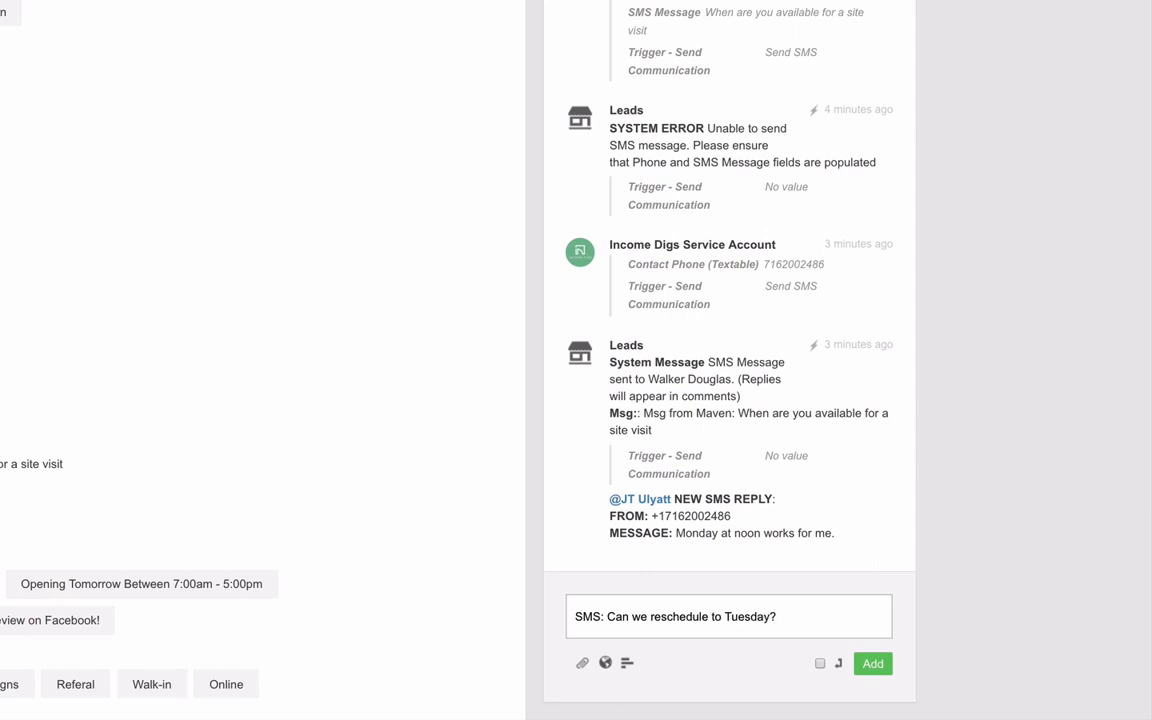
pyautogui.click(874, 665)
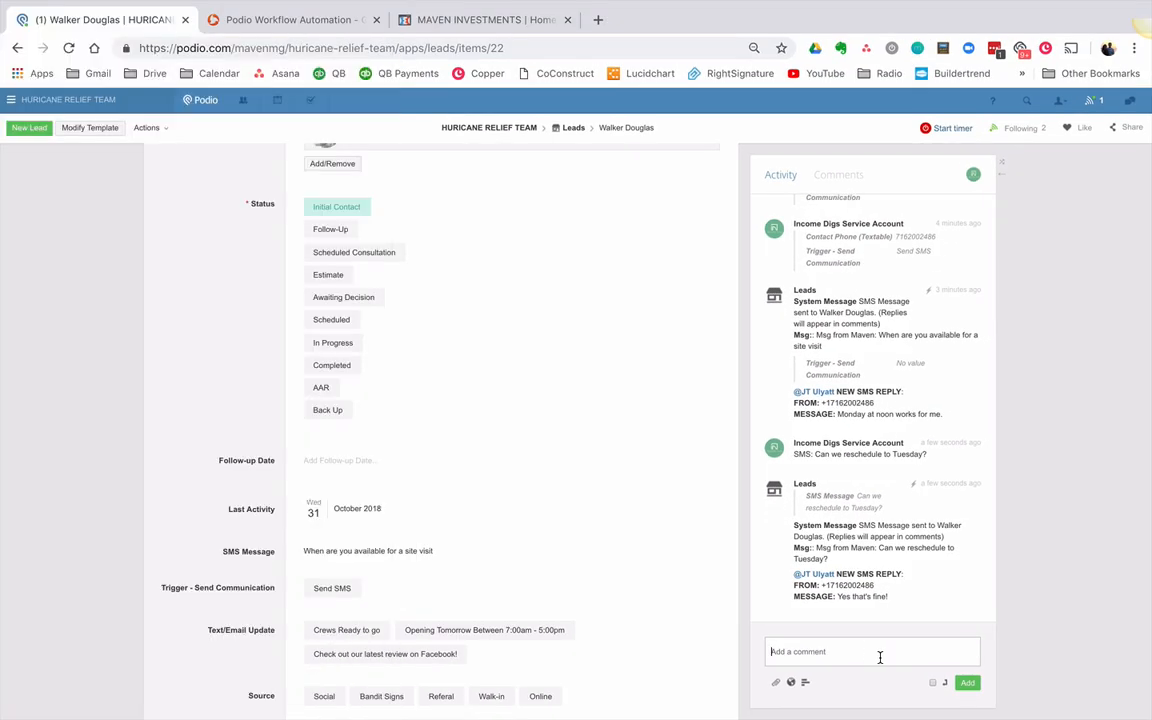
pyautogui.scroll(5, 369, 379)
pyautogui.scroll(1, 369, 379)
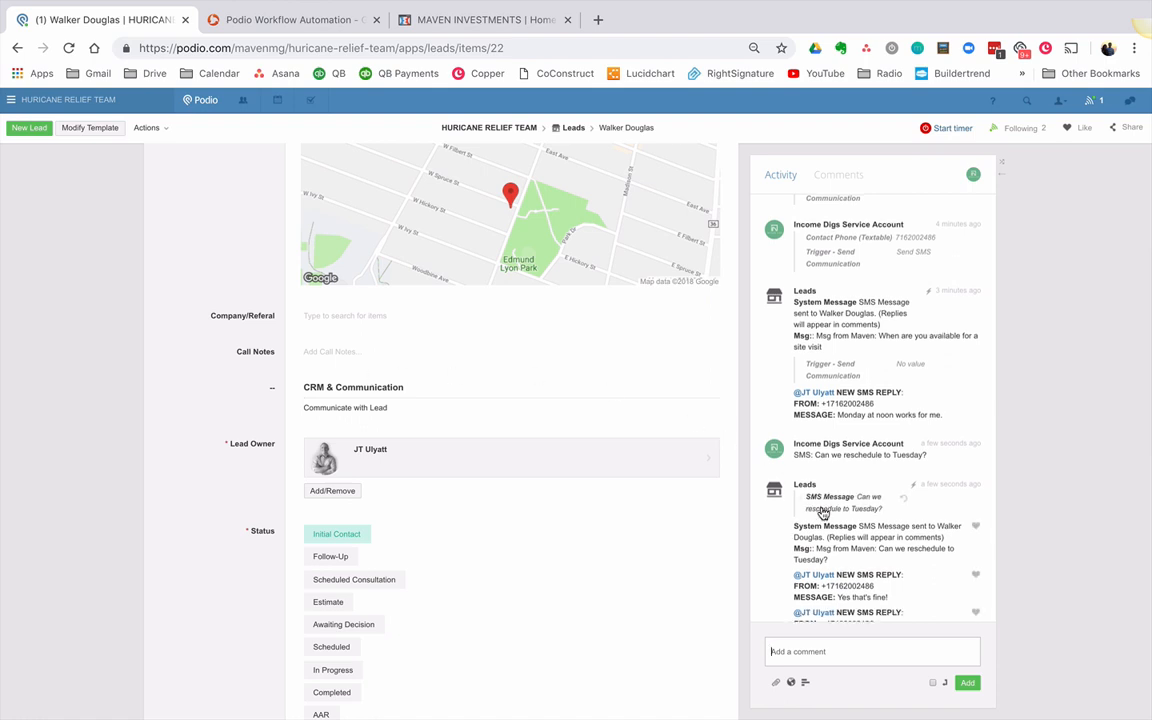
pyautogui.scroll(1, 822, 512)
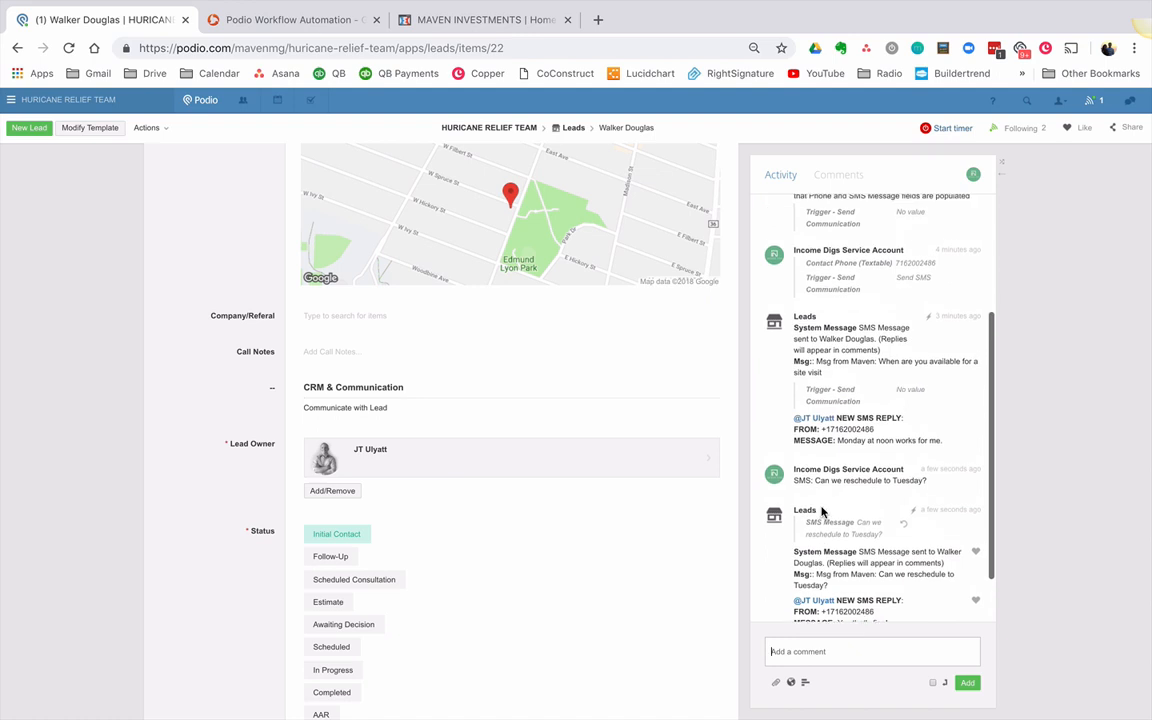
pyautogui.scroll(-2, 822, 512)
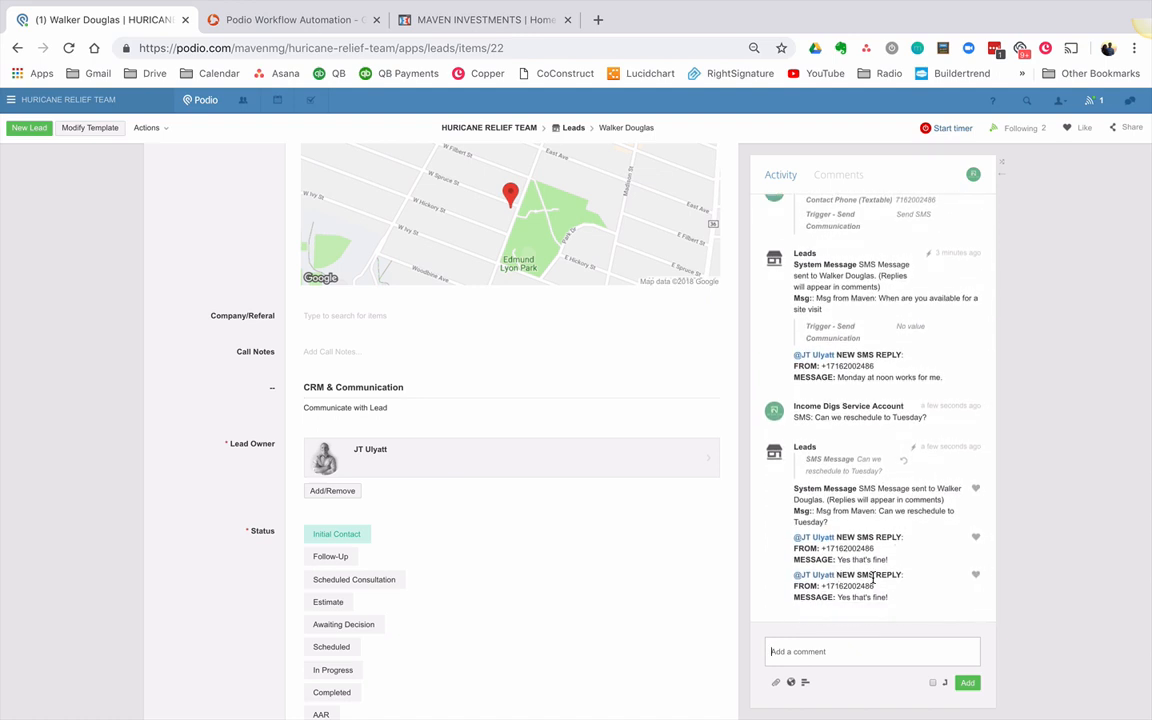
pyautogui.scroll(3, 828, 580)
pyautogui.scroll(2, 828, 580)
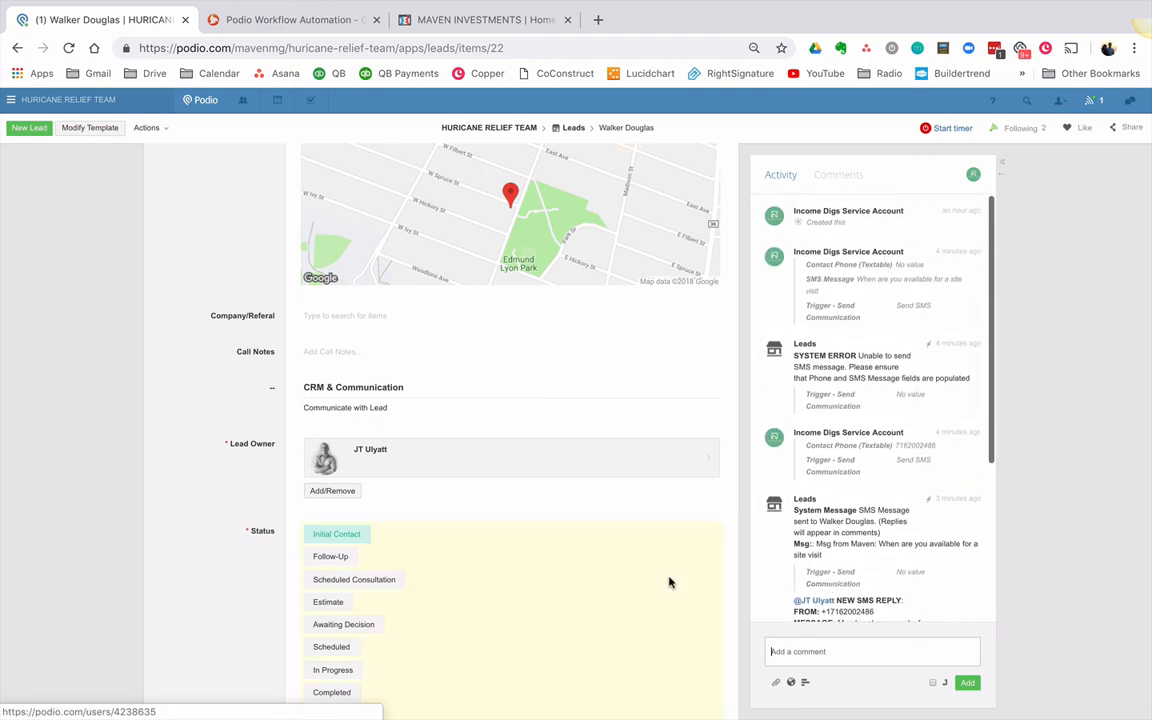
pyautogui.scroll(3, 548, 378)
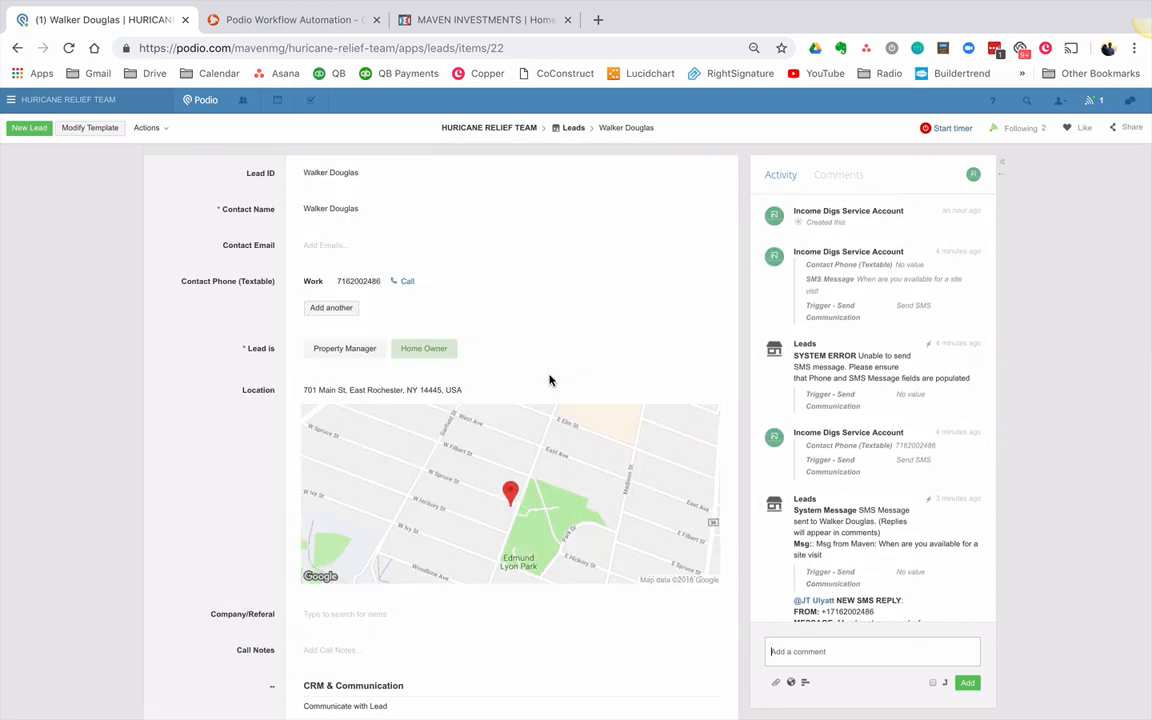